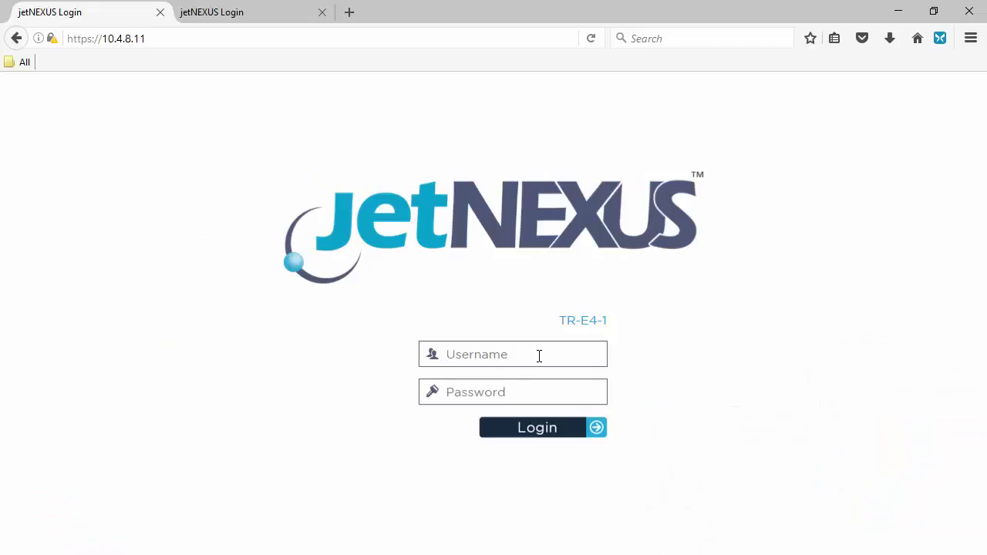
# Log in to the ALB-X web console with the administrator username and password, correcting a typo
pyautogui.write('gar')
pyautogui.press('Tab')
pyautogui.write('******')
pyautogui.press('BackSpace')
pyautogui.press('BackSpace')
pyautogui.press('BackSpace')
pyautogui.press('BackSpace')
pyautogui.press('BackSpace')
pyautogui.write('********')
pyautogui.press('Return')
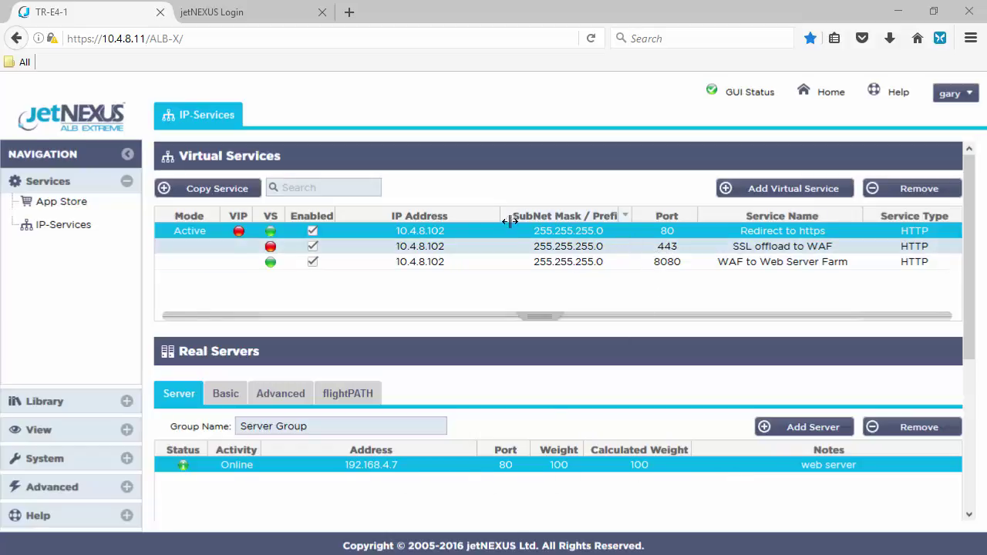
# Inspect each virtual service's real servers, ending on SSL offload to WAF with WAF1 and WAF2
pyautogui.click(671, 250)
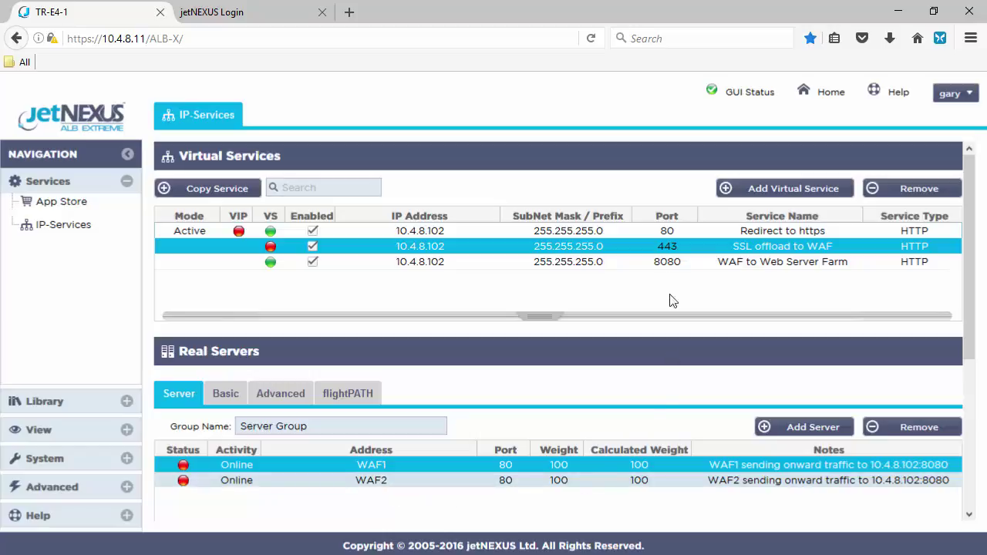
pyautogui.click(651, 263)
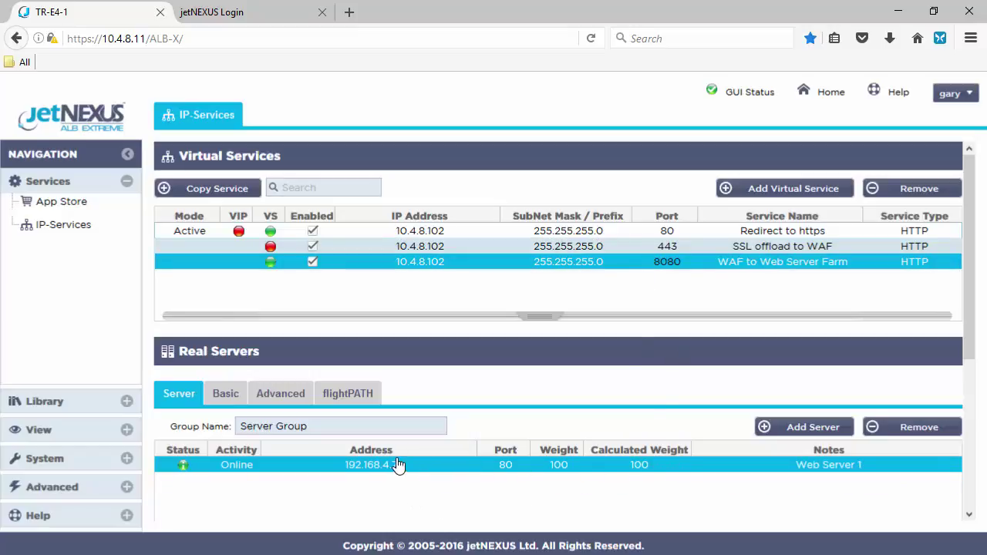
pyautogui.click(449, 247)
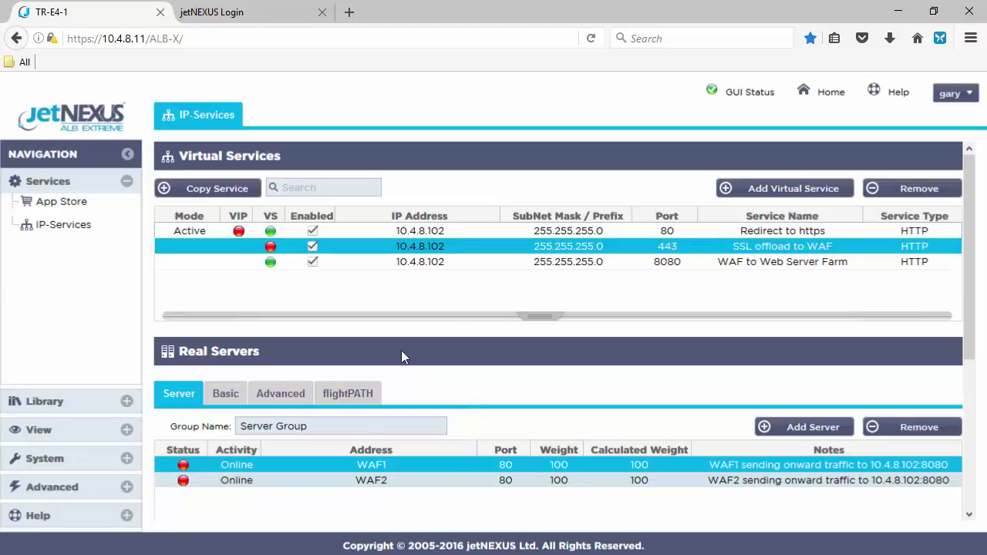
pyautogui.moveTo(187, 474)
# Confirm no Add-Ons are deployed, then go to Library Apps and reach the App Store login
pyautogui.click(126, 402)
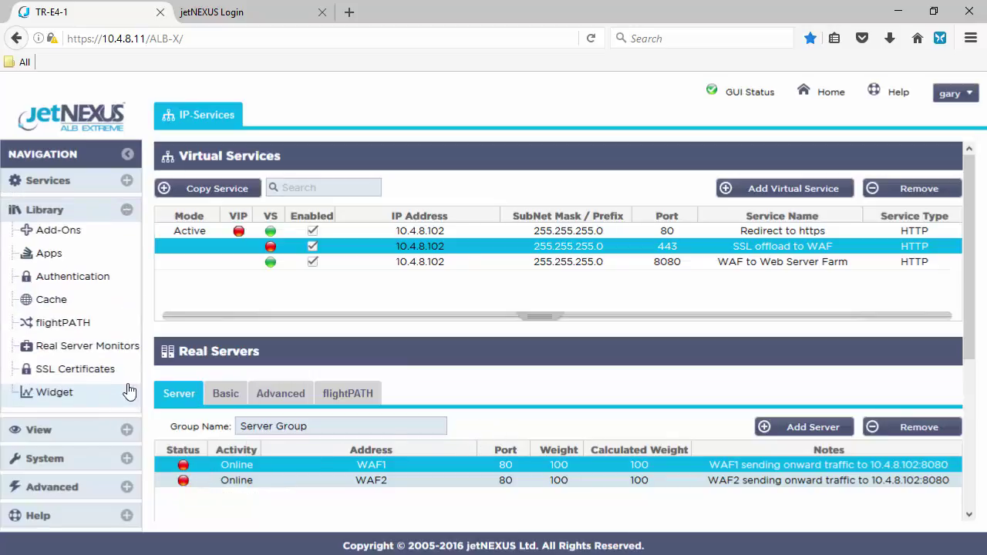
pyautogui.click(74, 231)
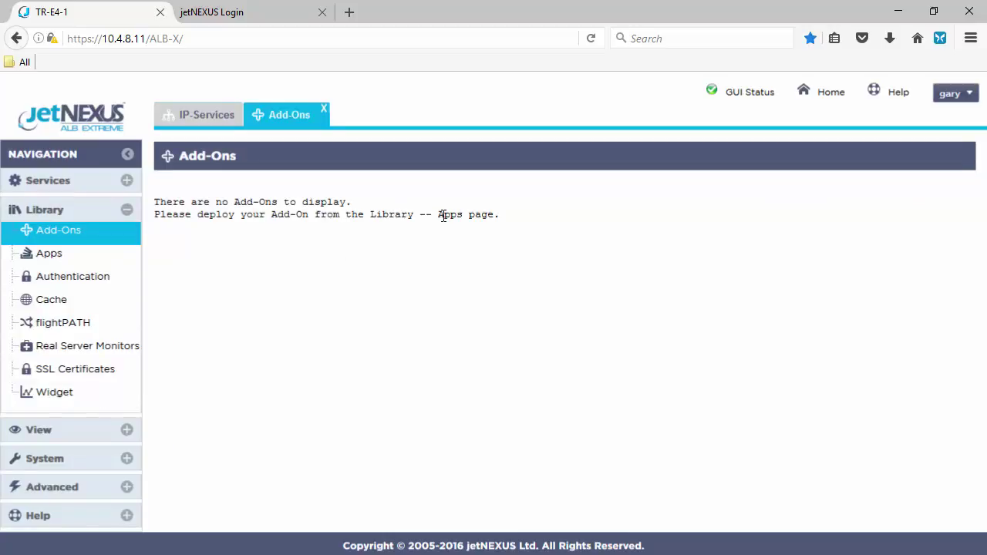
pyautogui.moveTo(155, 215); pyautogui.dragTo(512, 225)
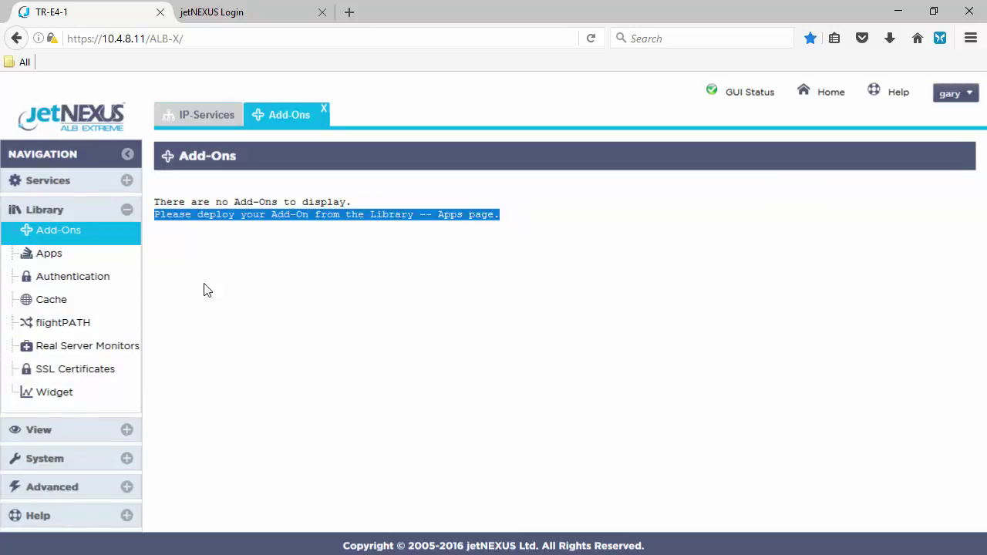
pyautogui.click(65, 257)
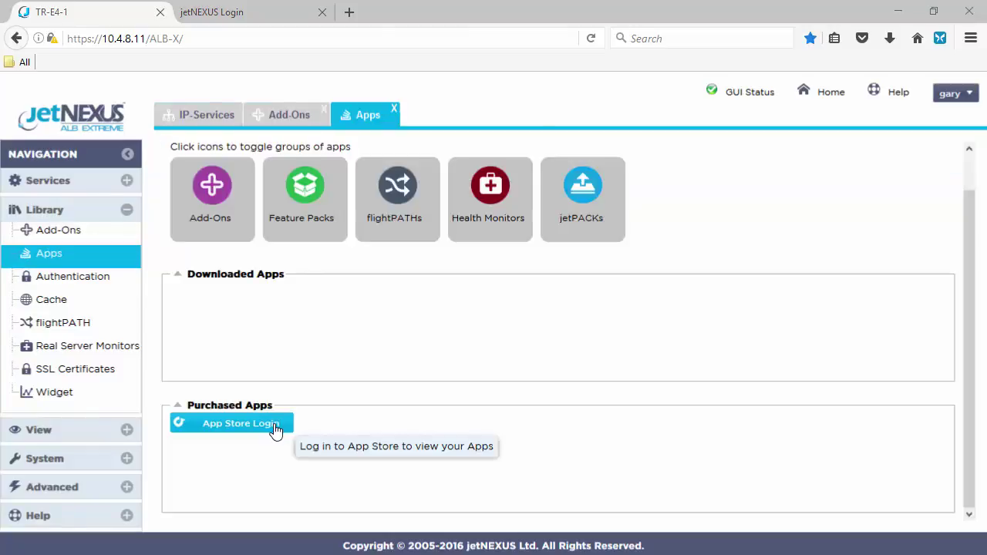
pyautogui.click(275, 425)
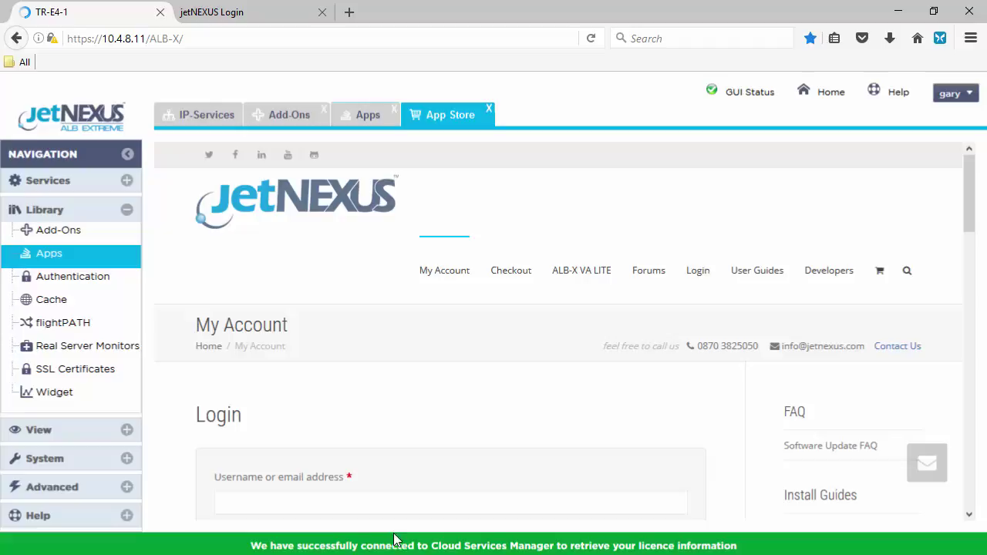
# Sign in to the App Store with the saved account and return to the store's Home page
pyautogui.click(698, 273)
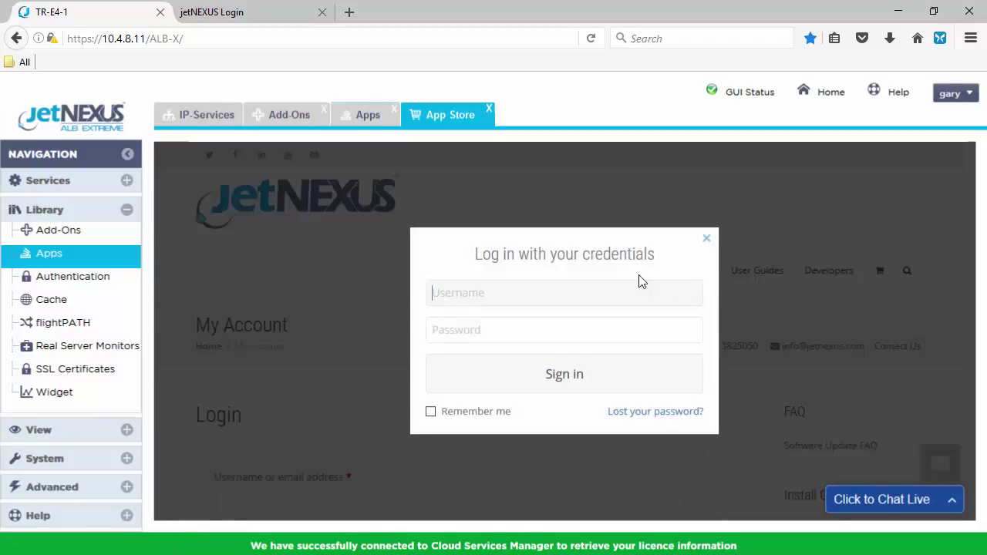
pyautogui.click(547, 286)
pyautogui.write('g')
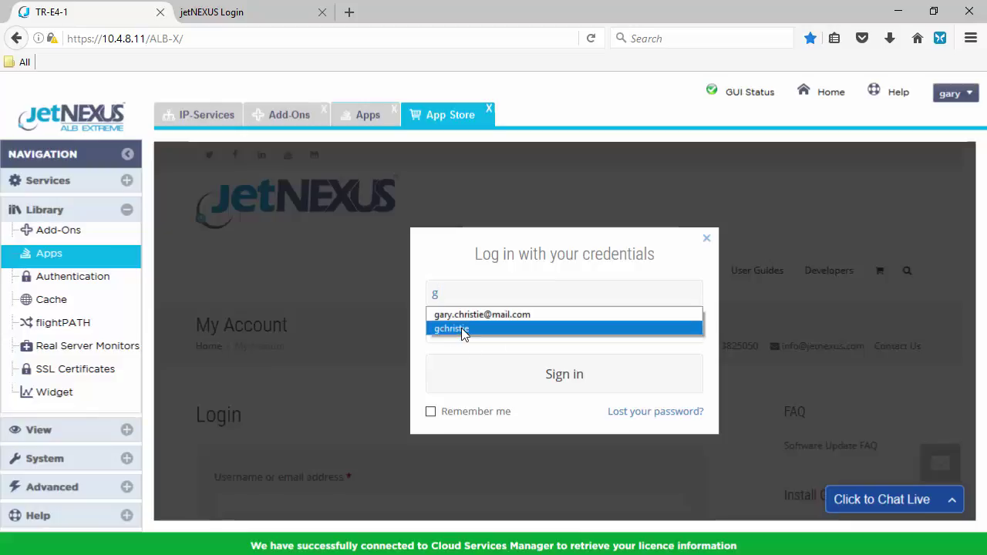
pyautogui.click(462, 328)
pyautogui.click(565, 387)
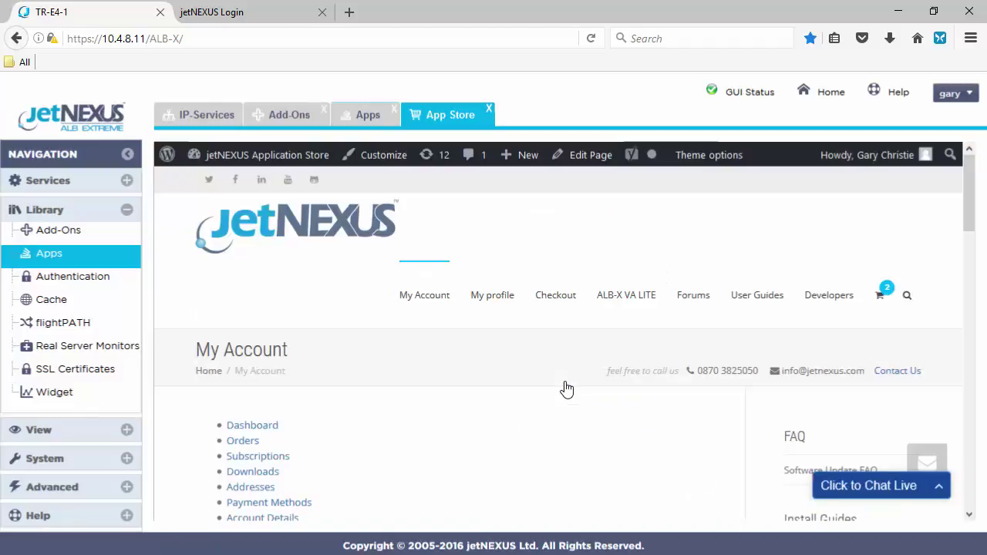
pyautogui.click(216, 373)
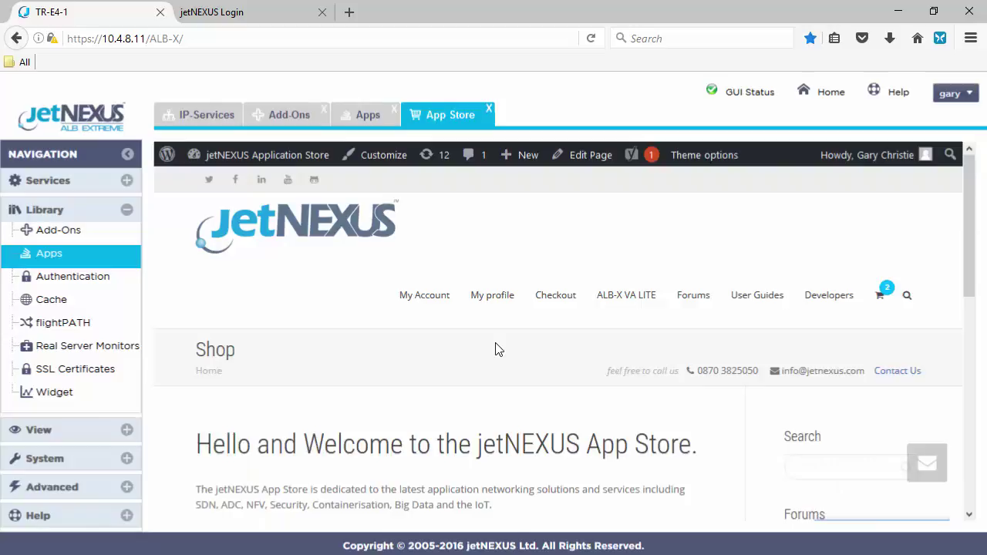
pyautogui.scroll(-5, 496, 350)
# Browse the Applications category and open the jetNEXUS Application Firewall product page
pyautogui.click(443, 309)
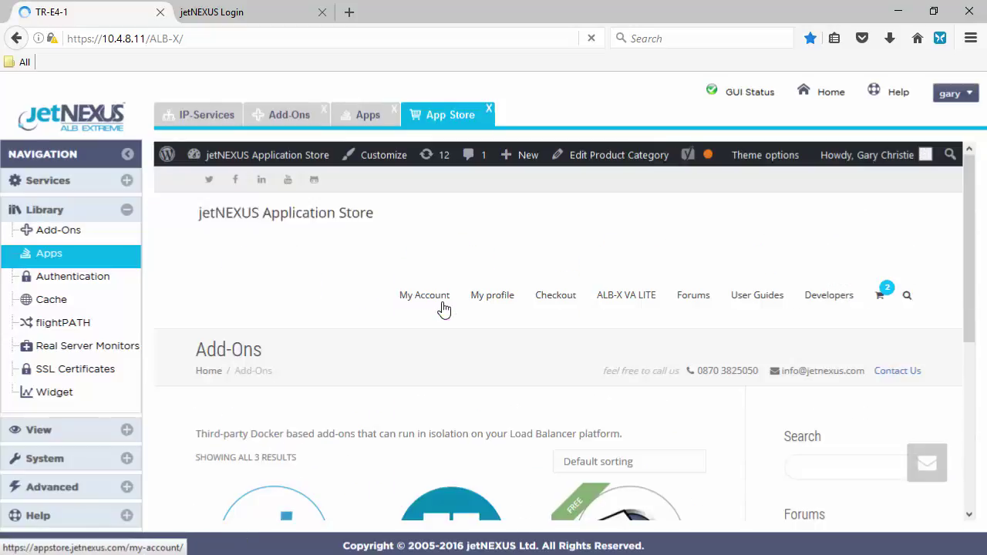
pyautogui.scroll(-3, 459, 329)
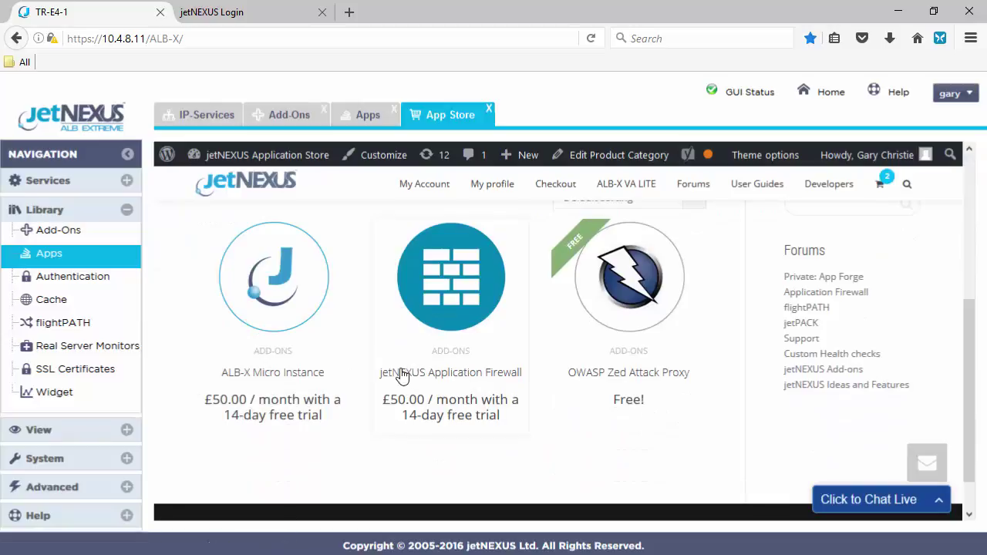
pyautogui.click(466, 286)
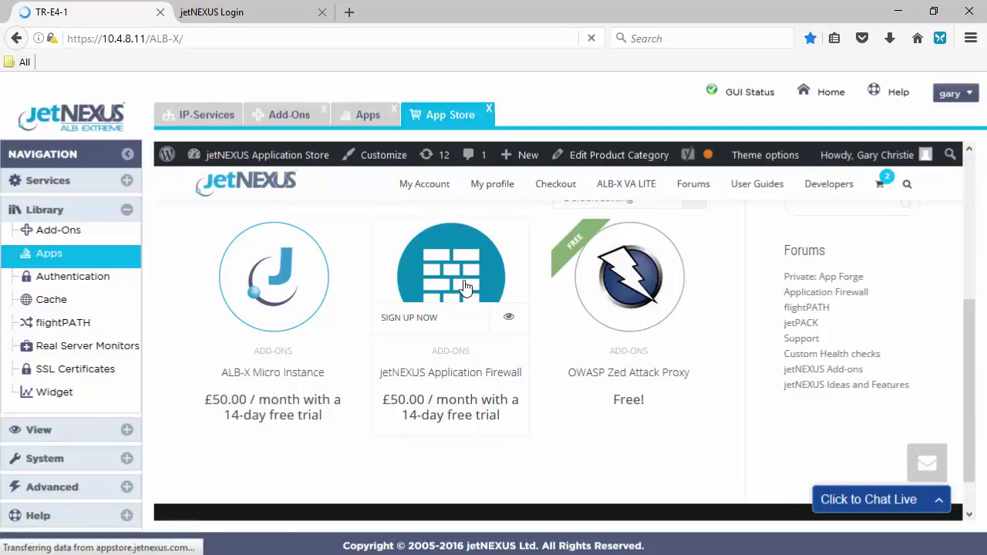
pyautogui.scroll(-5, 519, 416)
pyautogui.scroll(2, 540, 405)
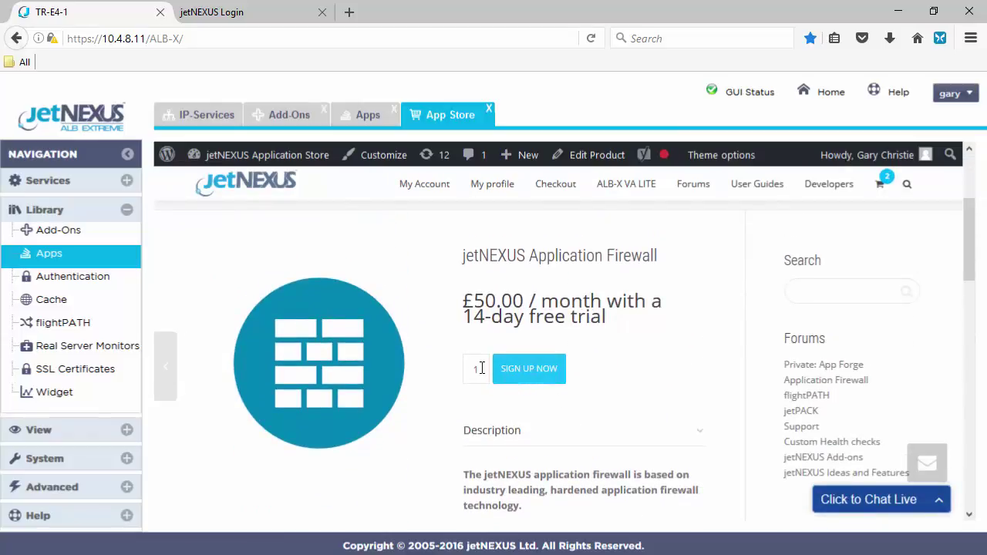
# Set quantity to 2 and add the firewall subscription to the cart, reviewing the £240.00/month total
pyautogui.doubleClick(460, 369)
pyautogui.write('2')
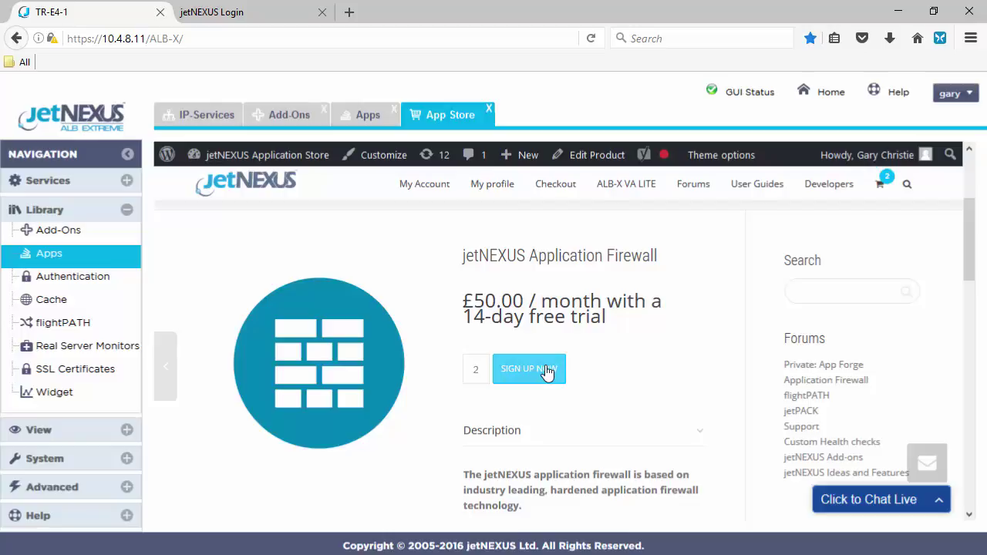
pyautogui.click(547, 371)
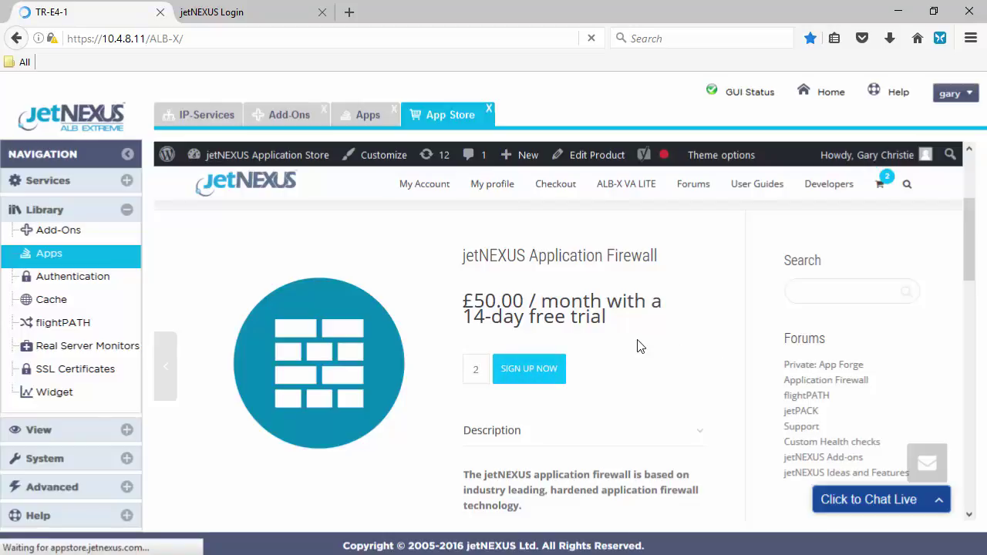
pyautogui.scroll(-5, 638, 346)
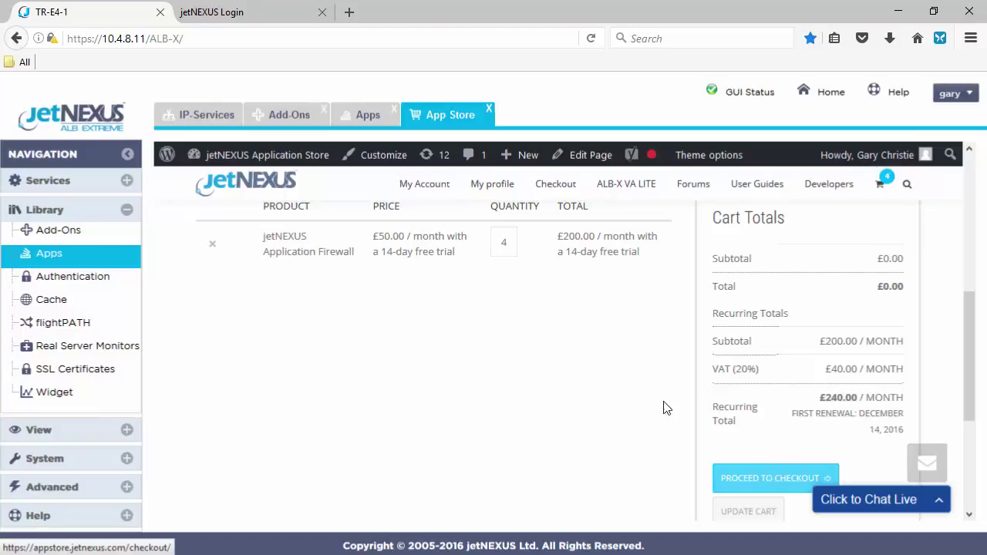
# Close the App Store and download the jetNEXUS Application Firewall from Purchased Apps
pyautogui.click(489, 109)
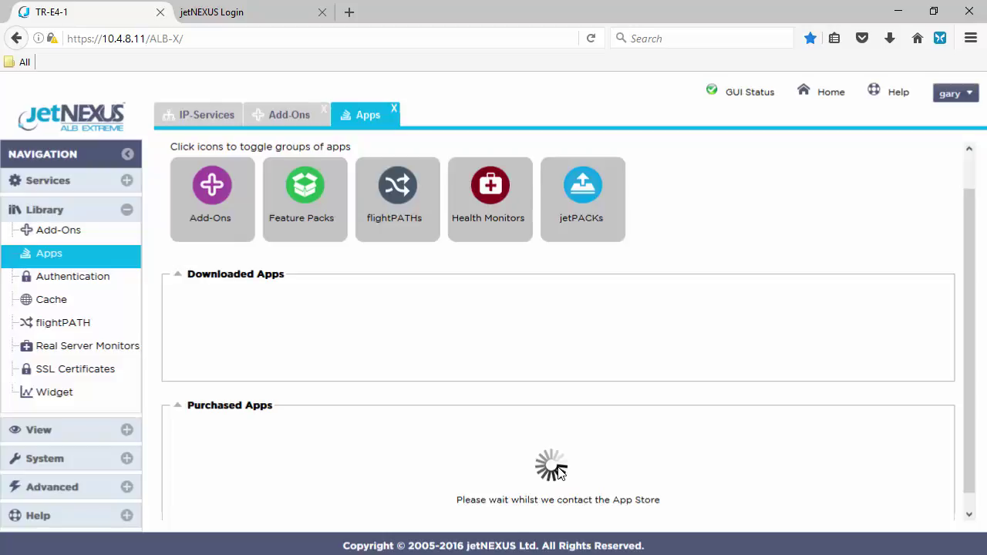
pyautogui.scroll(-3, 658, 405)
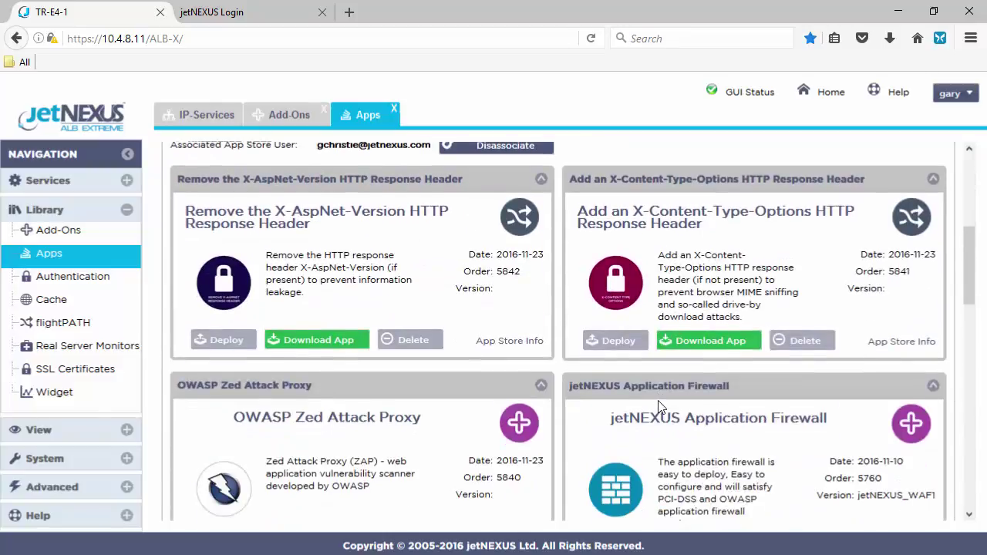
pyautogui.scroll(-3, 660, 406)
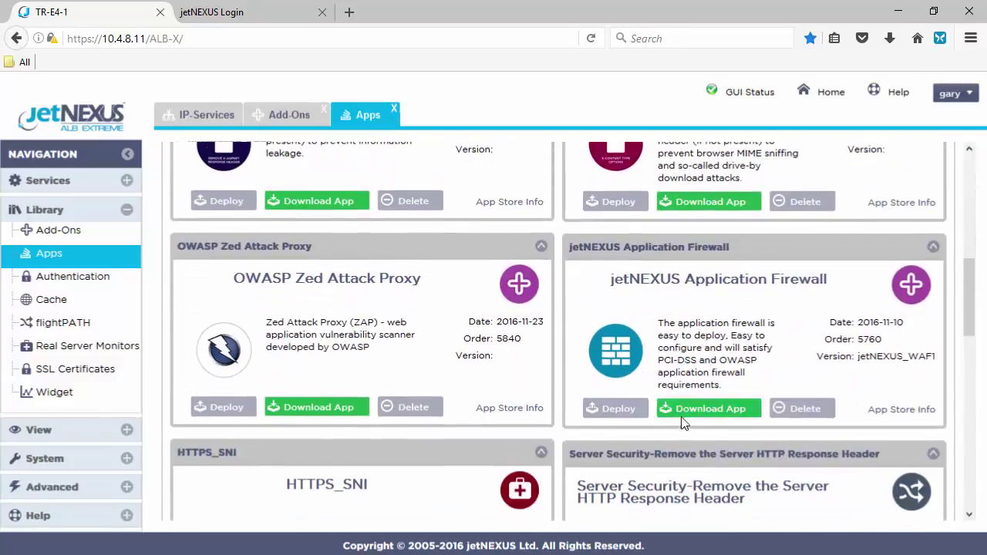
pyautogui.click(707, 417)
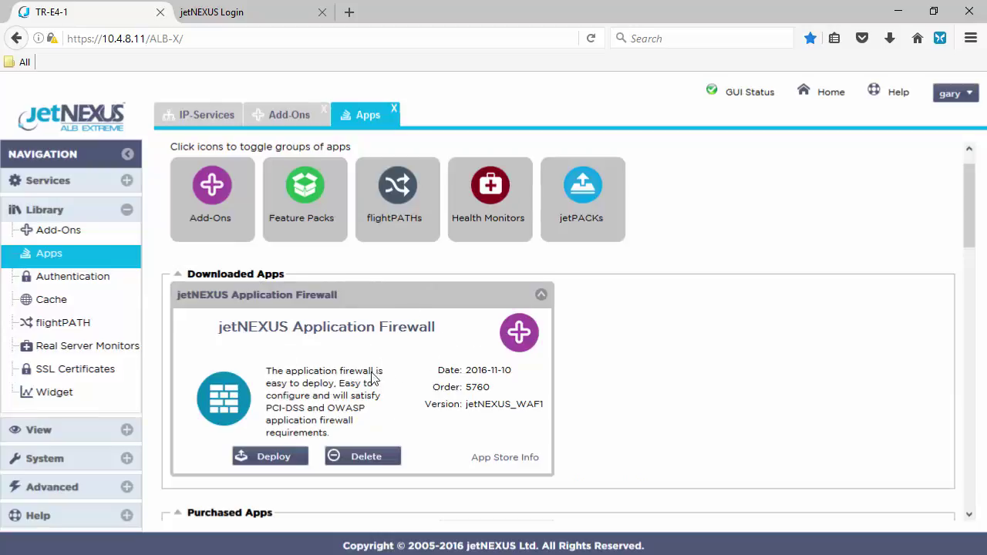
# Deploy the downloaded jetNEXUS Application Firewall from Library Apps and confirm with OK
pyautogui.click(291, 124)
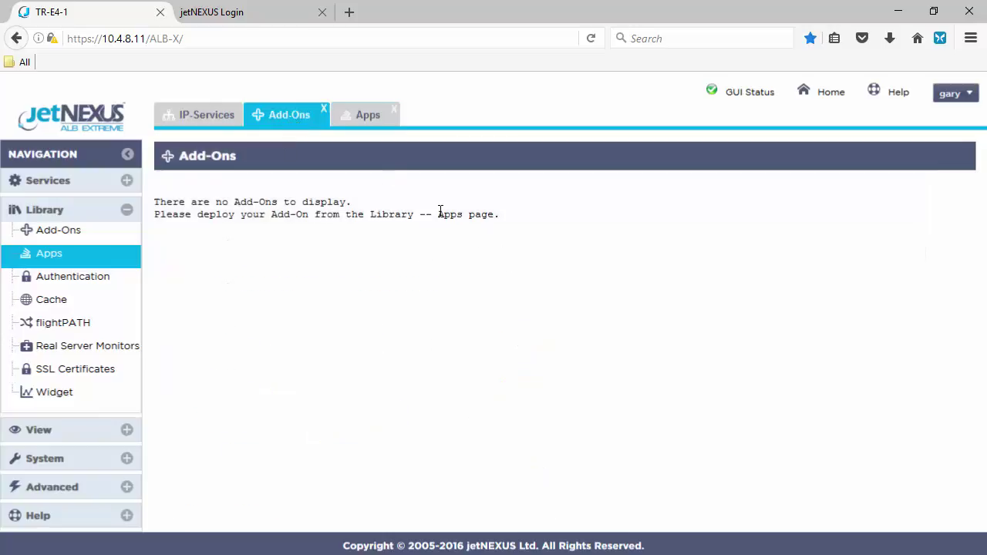
pyautogui.click(364, 122)
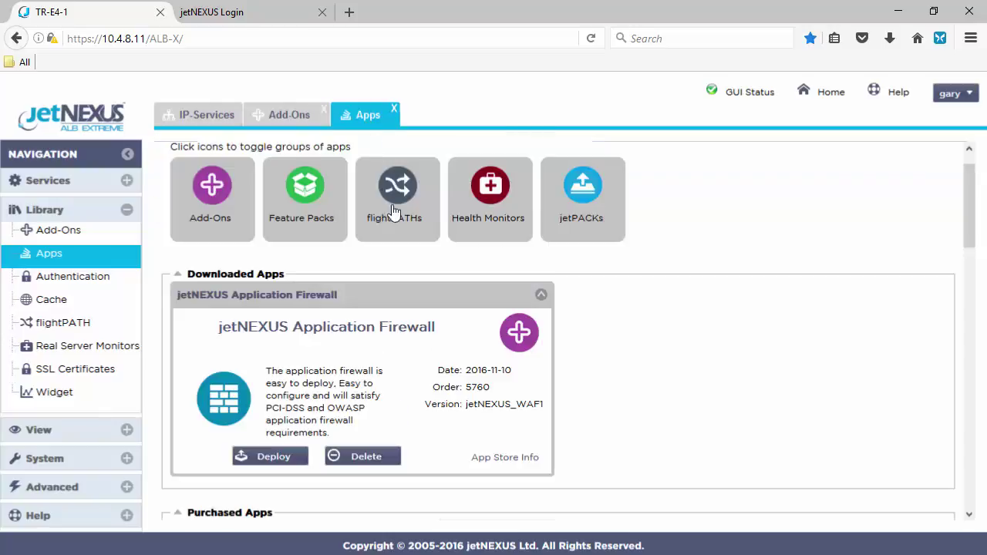
pyautogui.click(275, 459)
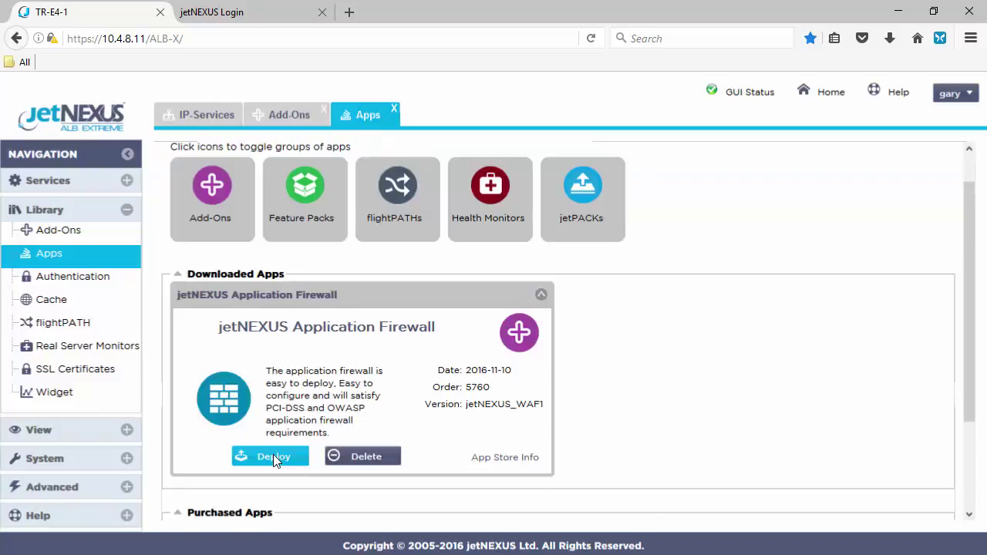
pyautogui.click(274, 457)
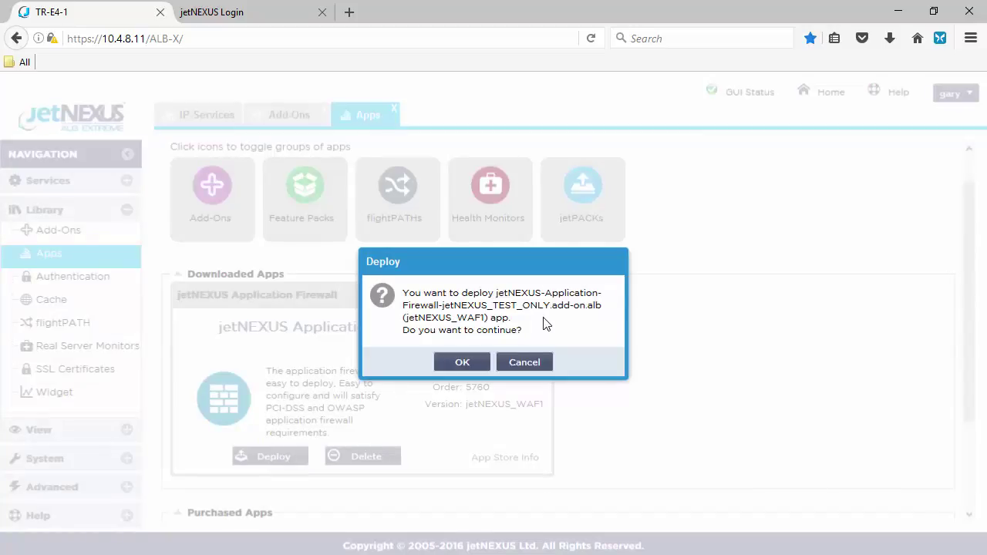
pyautogui.click(463, 363)
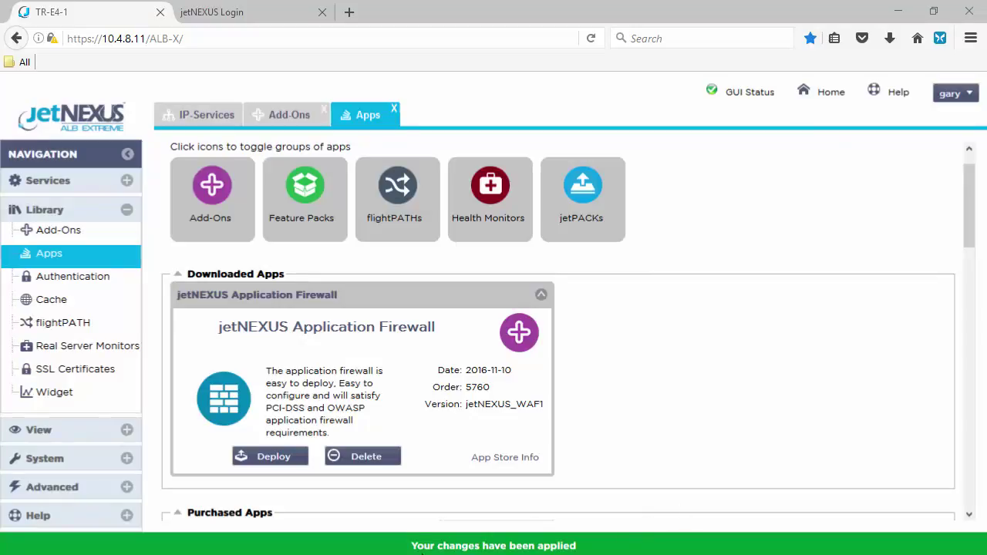
# Name the firewall container WAF1 with external IP 10.4.8.98 and apply the update
pyautogui.click(283, 121)
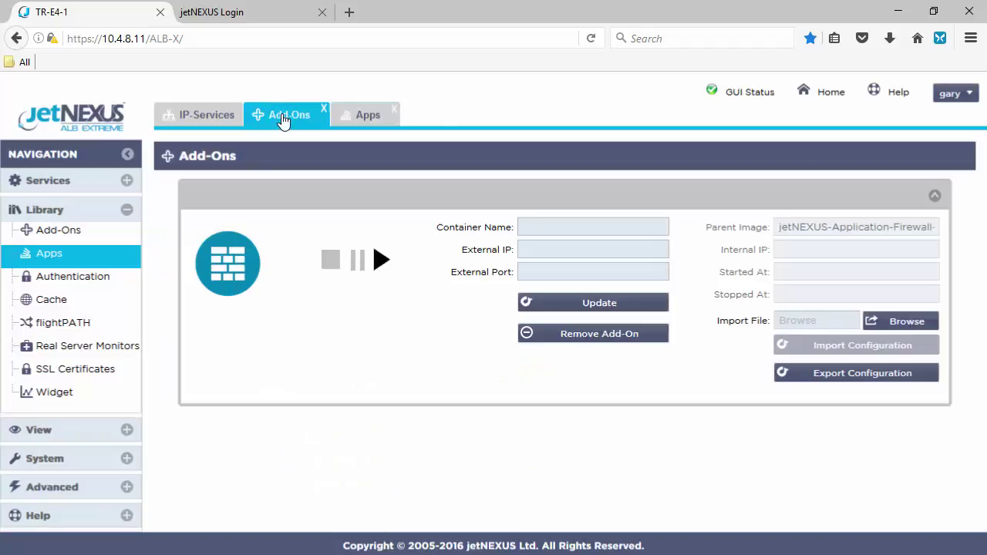
pyautogui.click(573, 222)
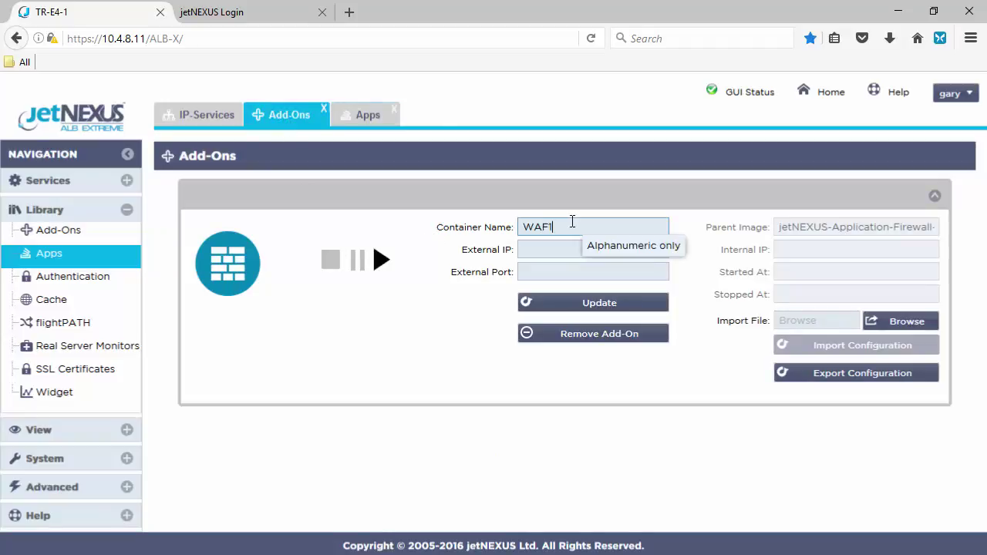
pyautogui.click(553, 249)
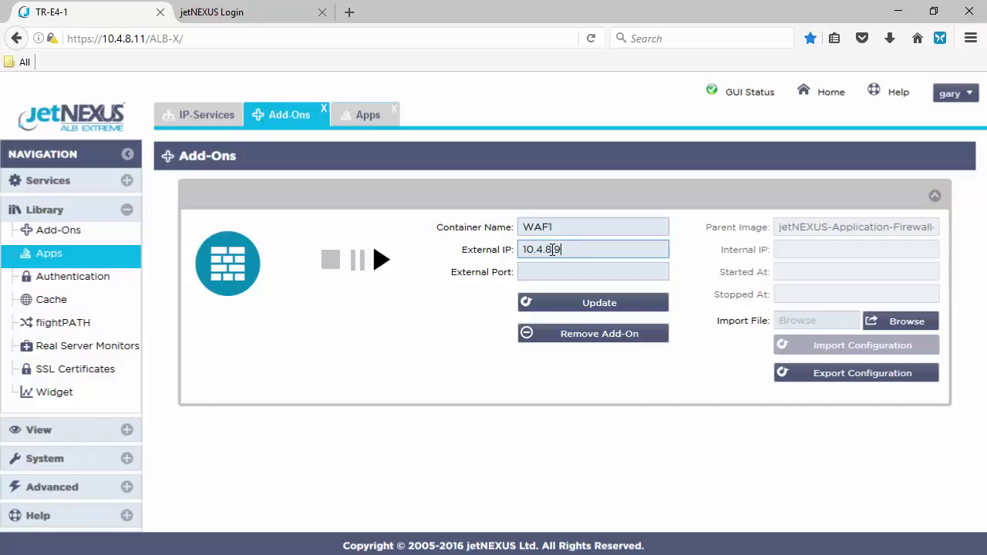
pyautogui.click(596, 295)
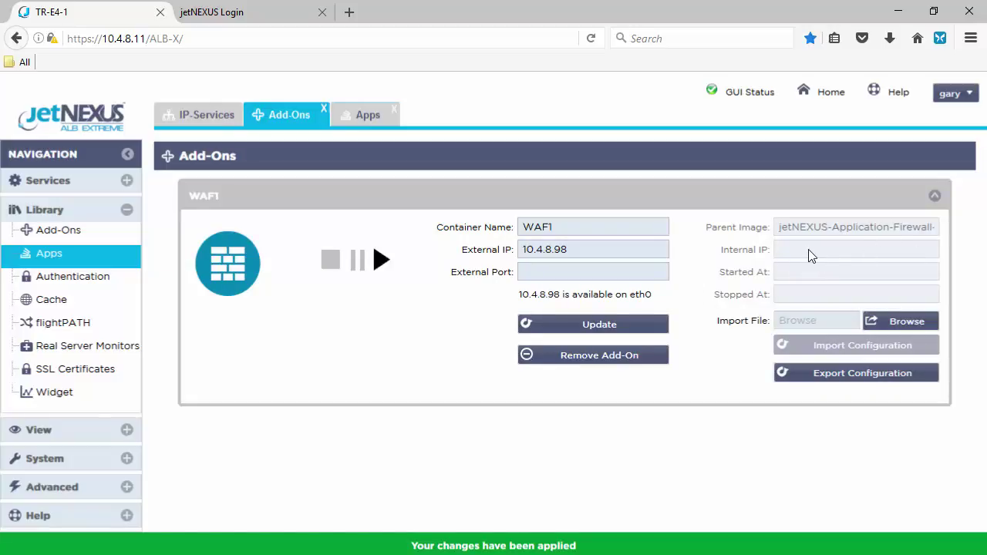
# Start the WAF1 container and open its web firewall GUI in a new tab
pyautogui.click(379, 259)
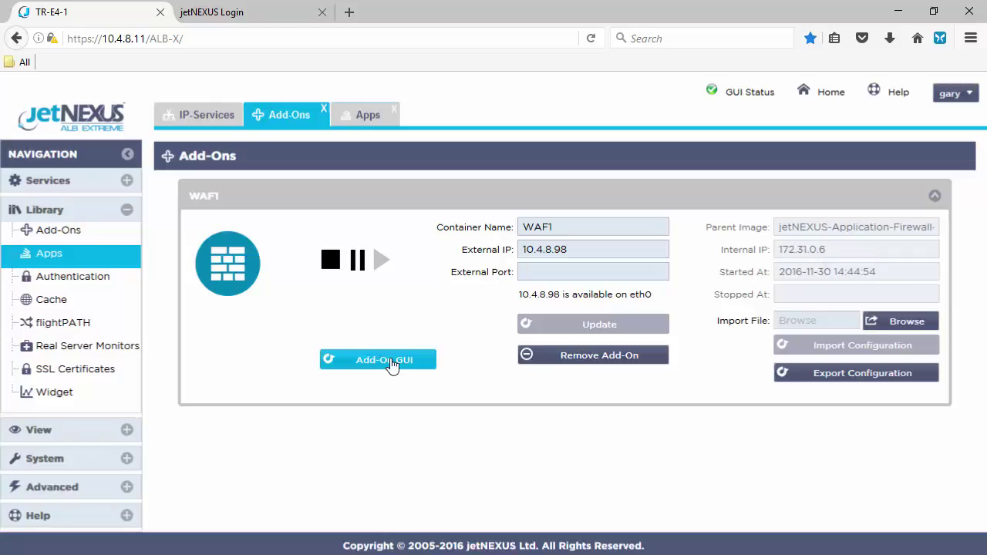
pyautogui.moveTo(591, 250); pyautogui.dragTo(510, 253)
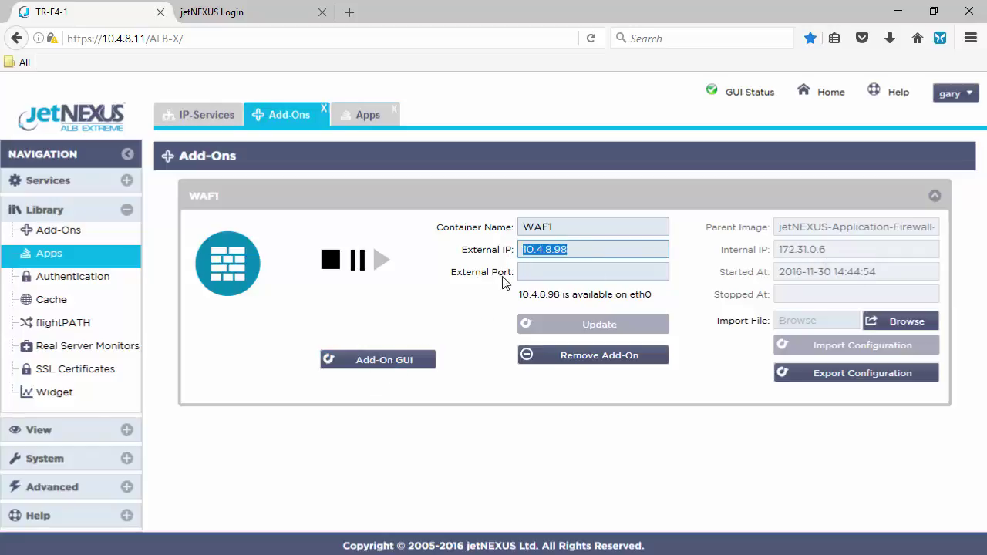
pyautogui.click(461, 341)
pyautogui.click(379, 360)
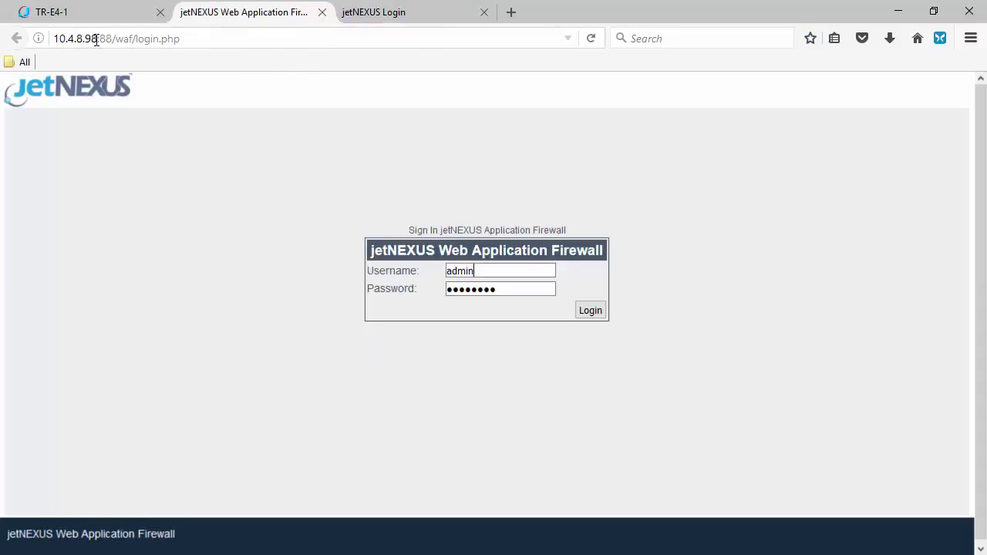
# Compare the firewall's 10.4.8.98 address with the container's external IP back in ALB-X
pyautogui.moveTo(96, 39); pyautogui.dragTo(52, 39)
pyautogui.click(54, 12)
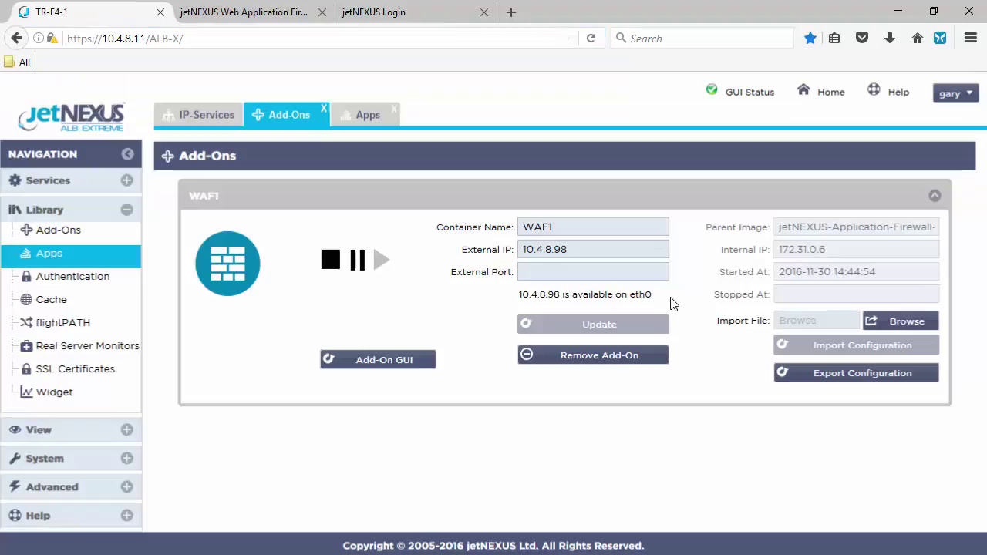
pyautogui.moveTo(590, 250); pyautogui.dragTo(487, 232)
pyautogui.click(477, 276)
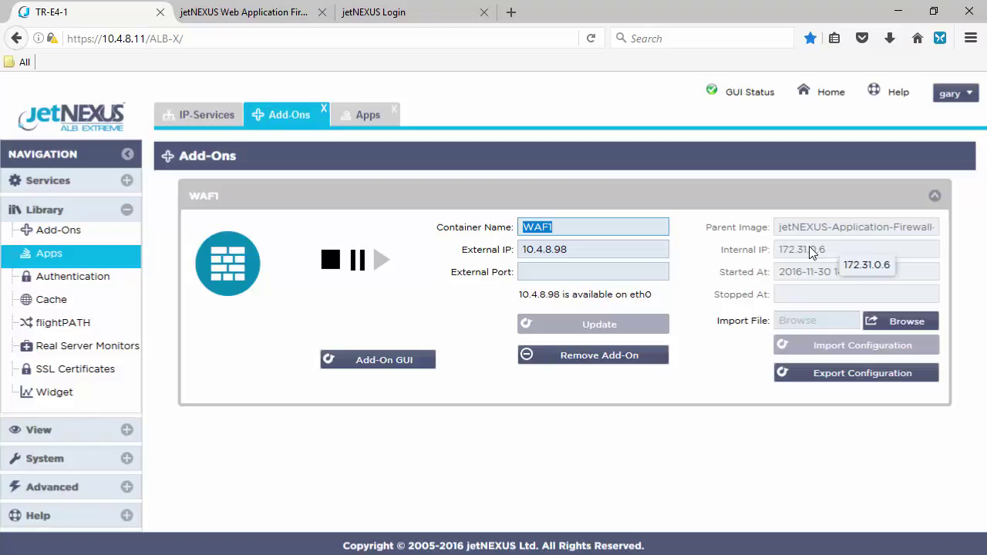
# Check the WAF1 container details, then return to the IP-Services page
pyautogui.click(207, 120)
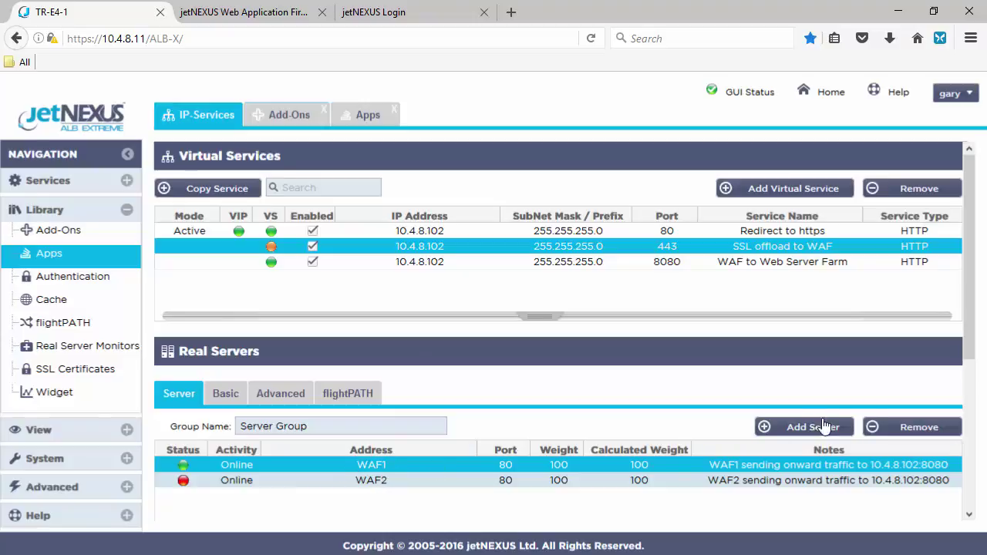
pyautogui.click(285, 114)
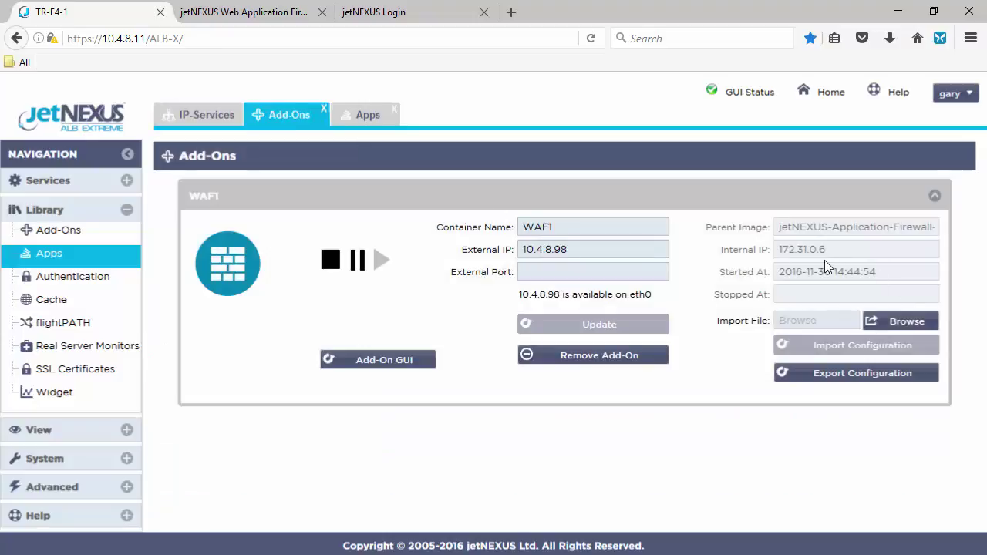
pyautogui.click(202, 115)
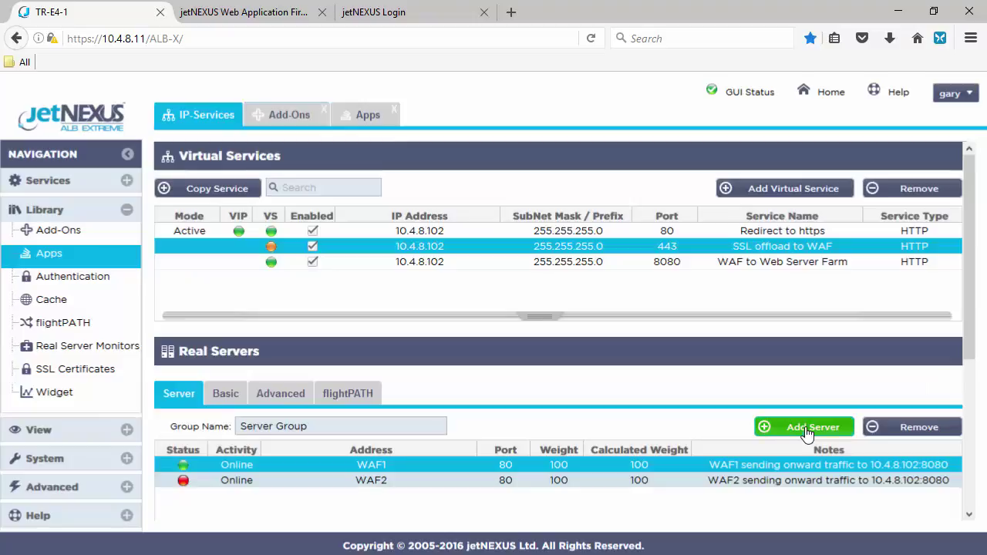
# Add real server 172.31.0.6 on port 80 to the SSL offload to WAF group
pyautogui.click(814, 427)
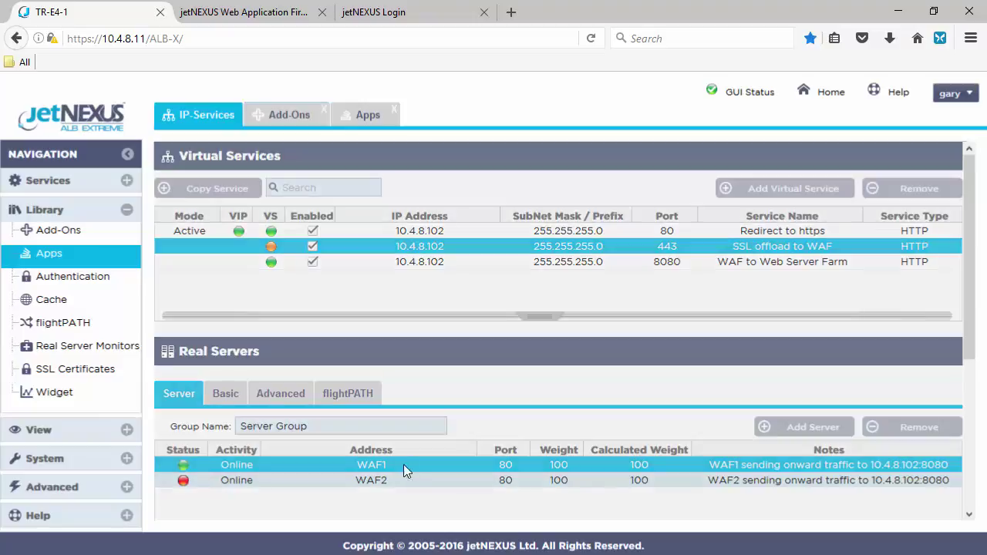
pyautogui.write('172.31.0.6')
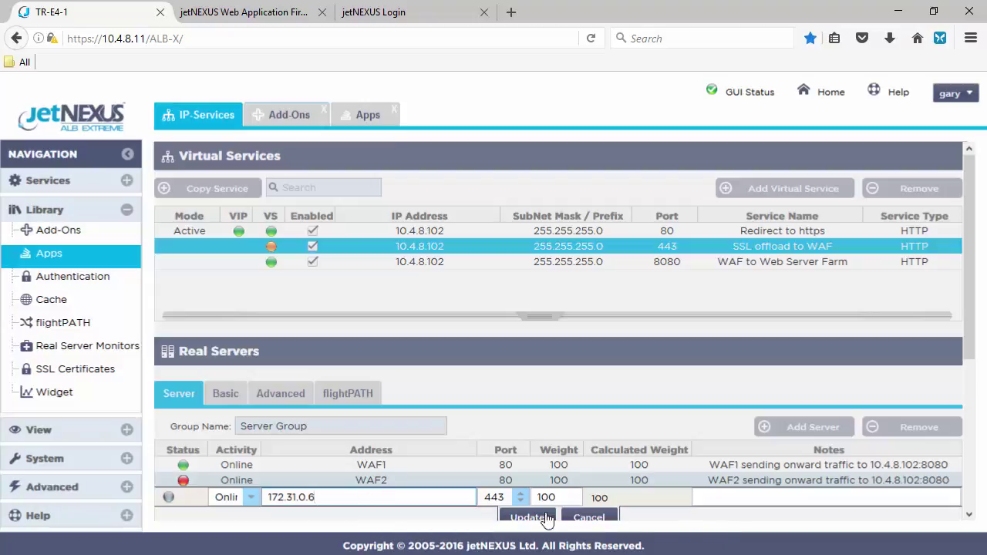
pyautogui.press('Tab')
pyautogui.write('80')
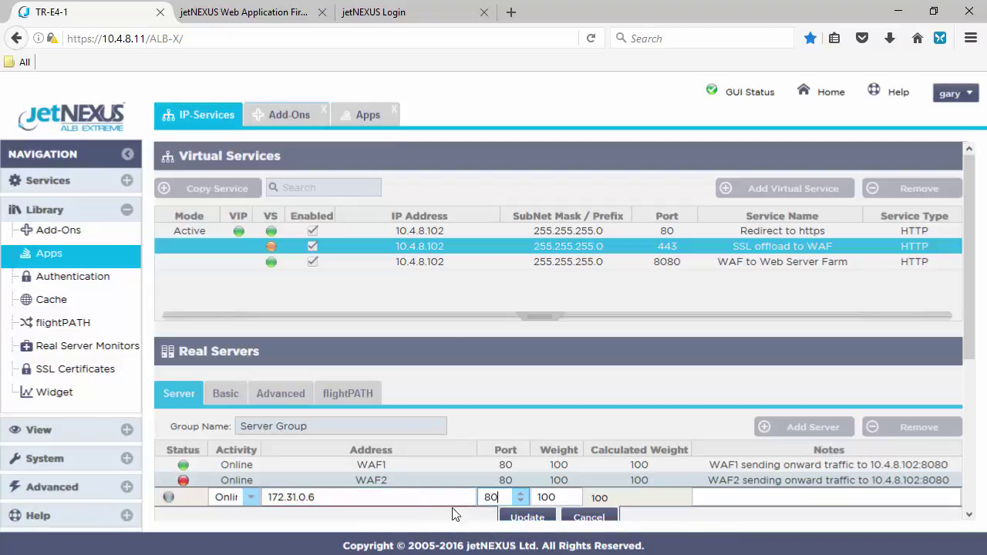
pyautogui.click(538, 518)
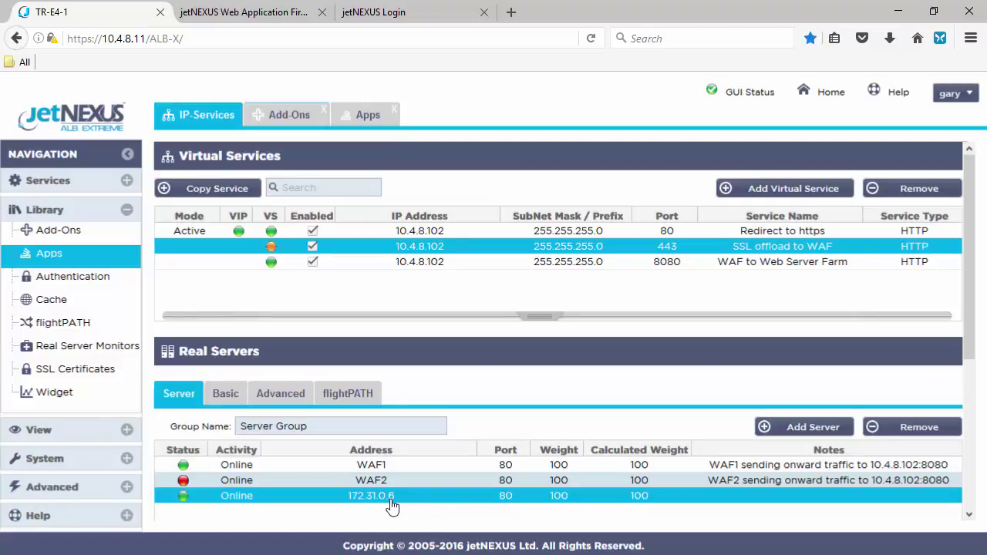
# Stop the WAF1 container, then confirm real server 172.31.0.6 now shows unreachable
pyautogui.click(290, 121)
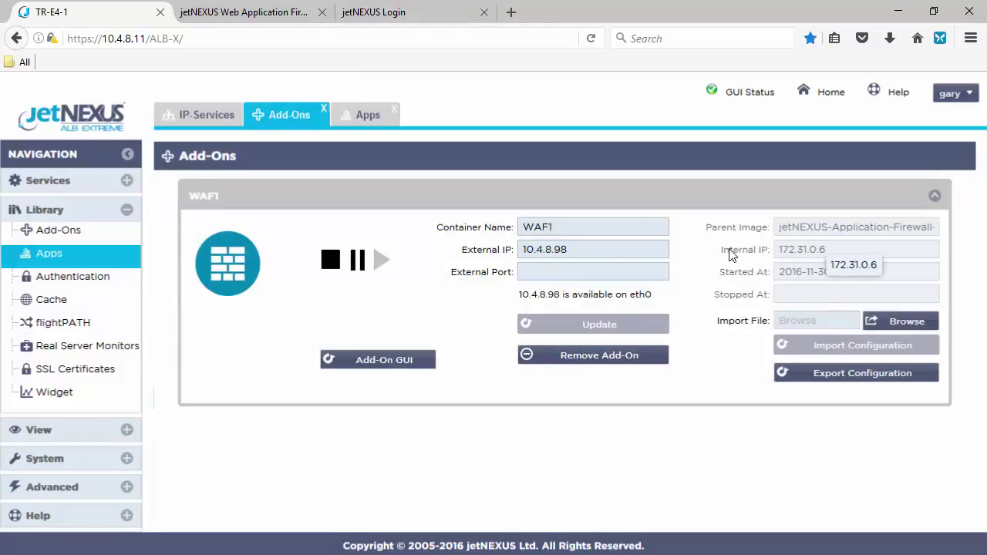
pyautogui.click(332, 262)
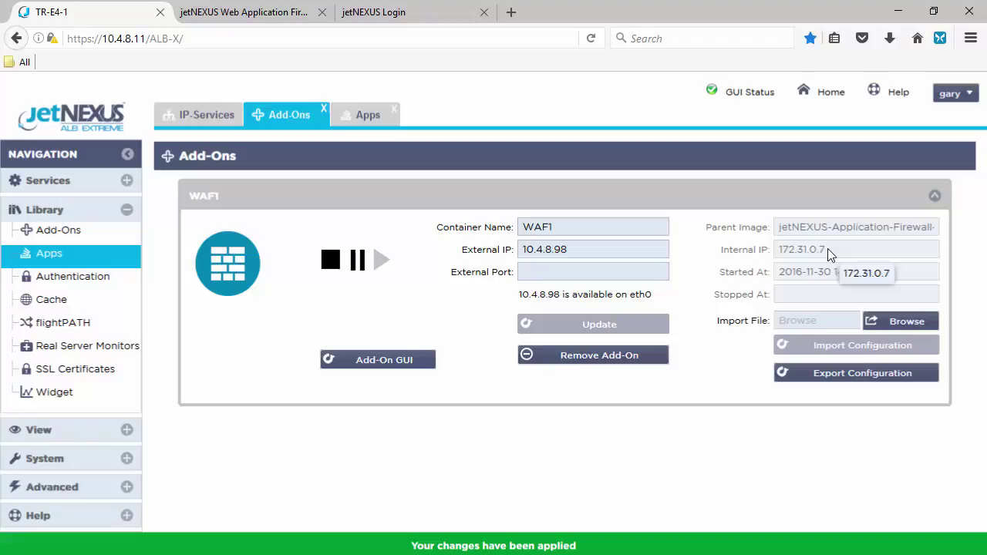
pyautogui.click(206, 120)
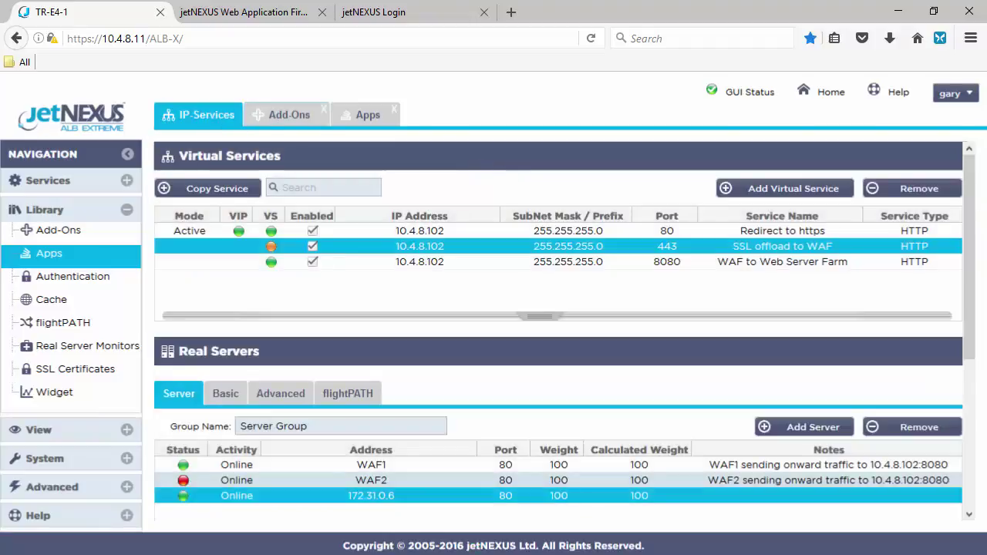
pyautogui.scroll(-1, 558, 332)
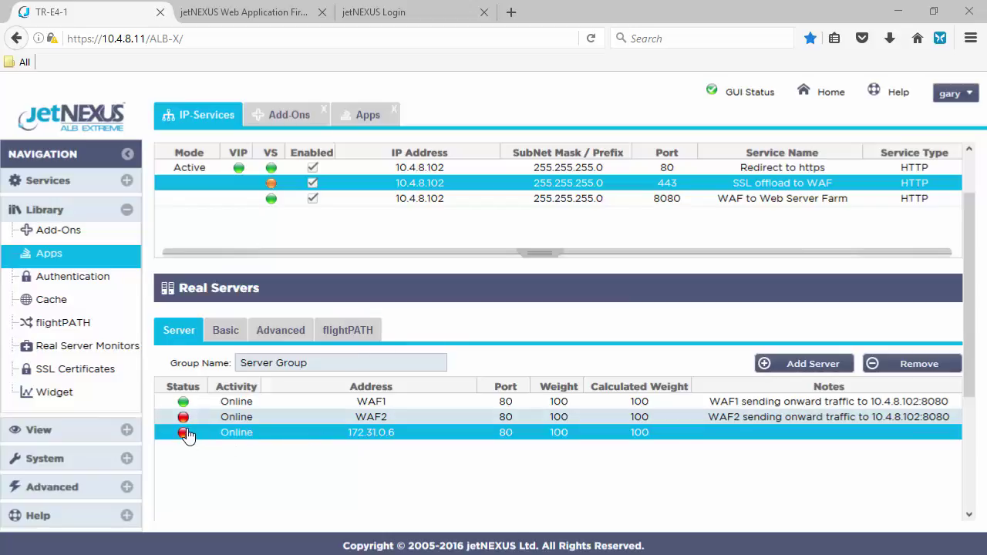
pyautogui.moveTo(188, 437)
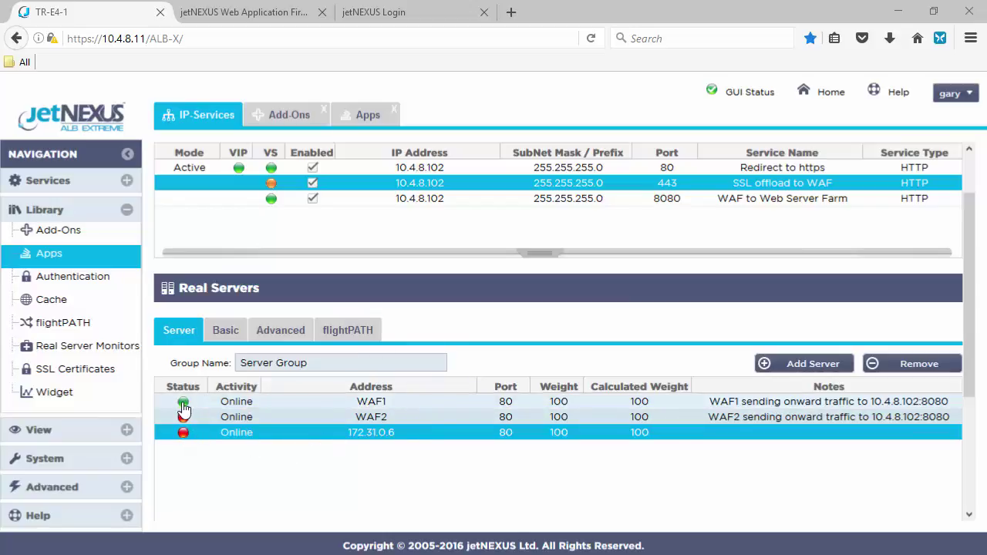
# Change the third real server's address to 172.31.0.7
pyautogui.click(291, 121)
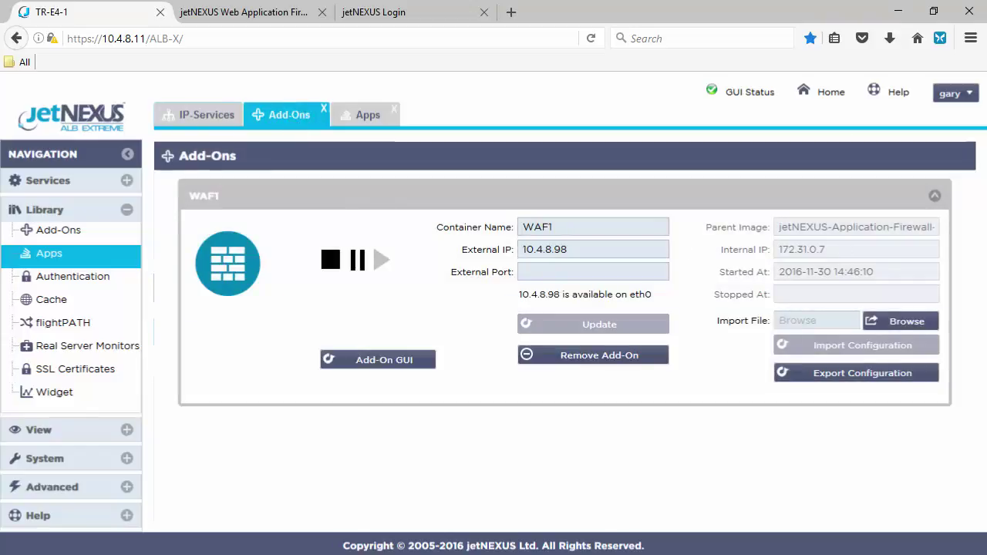
pyautogui.click(198, 115)
pyautogui.doubleClick(397, 434)
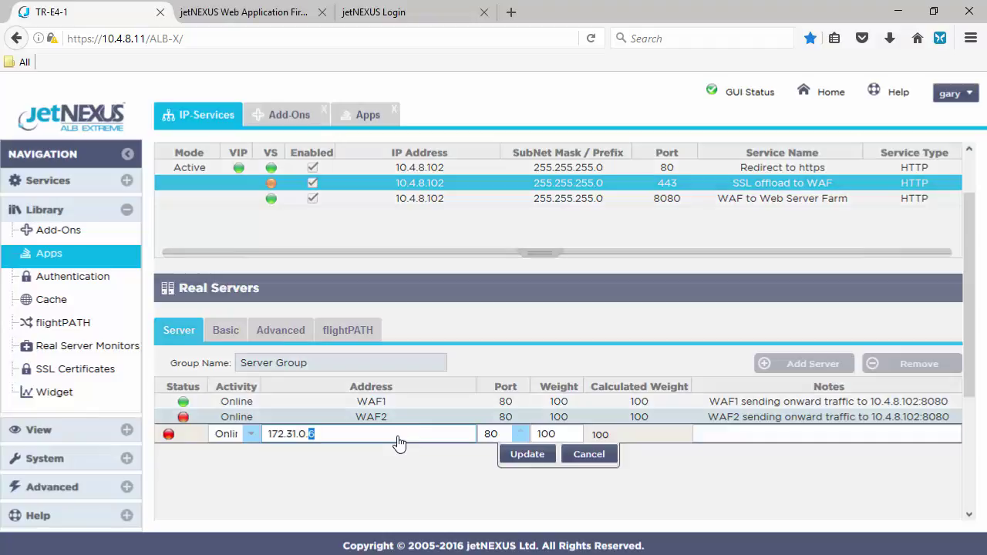
pyautogui.click(363, 434)
pyautogui.press('Return')
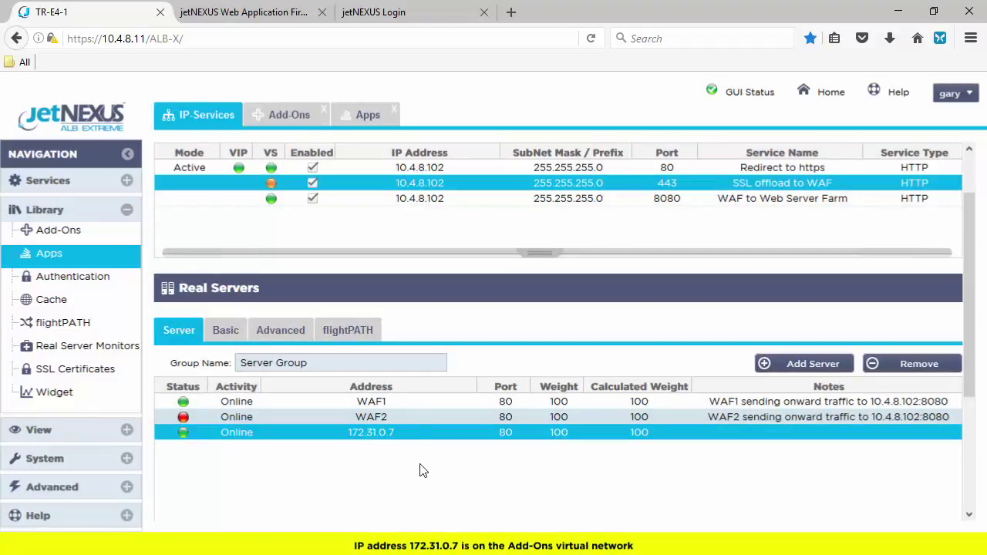
# Check WAF1's internal IP, then delete the 172.31.0.7 real server
pyautogui.click(287, 116)
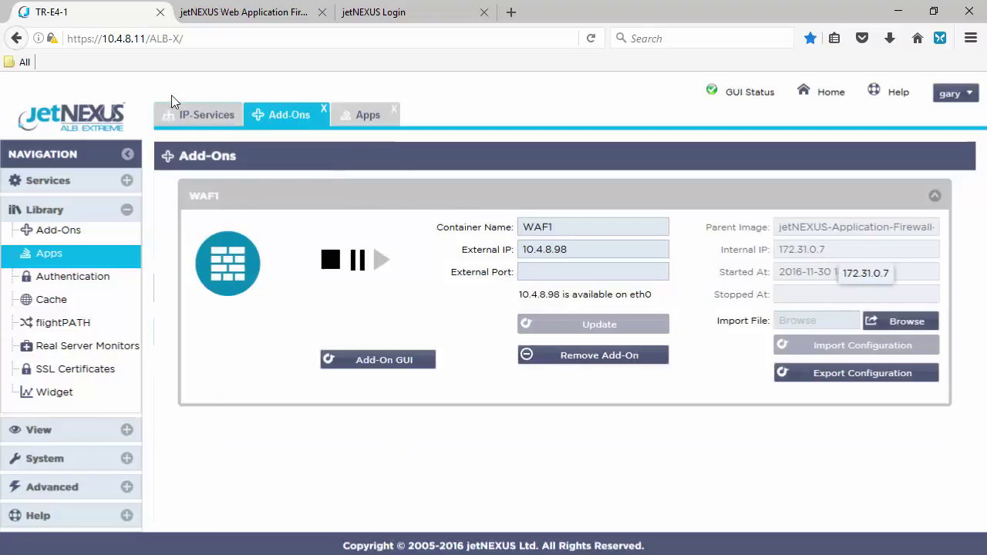
pyautogui.click(202, 120)
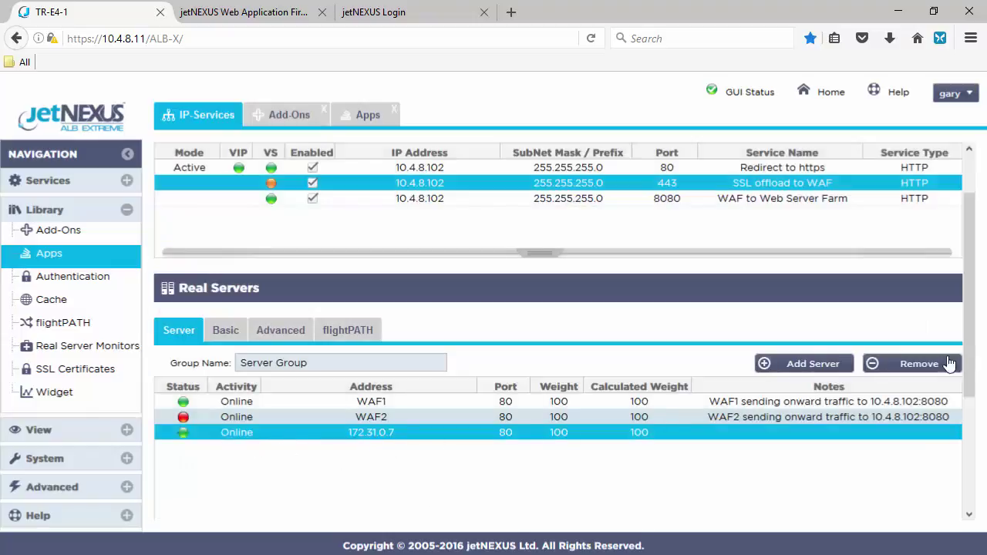
pyautogui.click(930, 361)
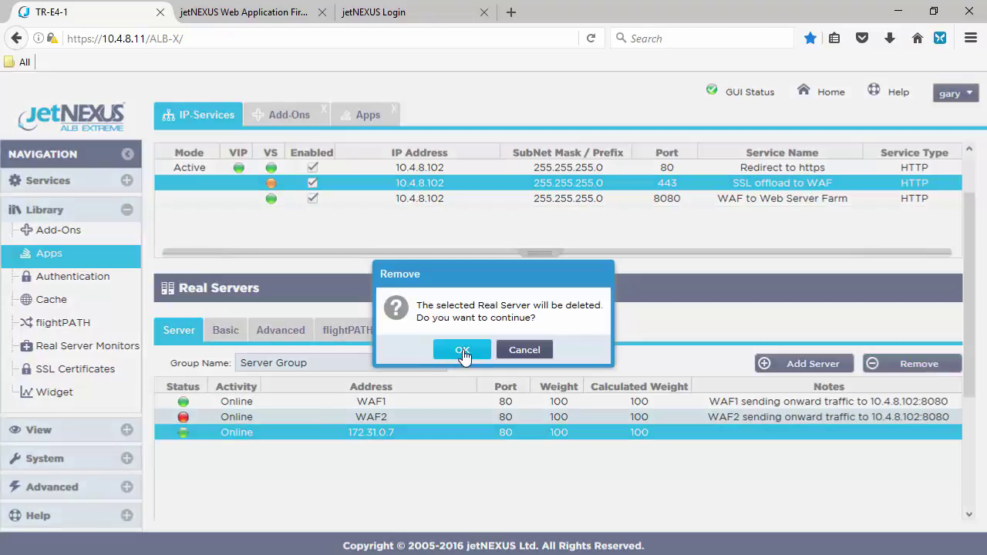
pyautogui.click(462, 351)
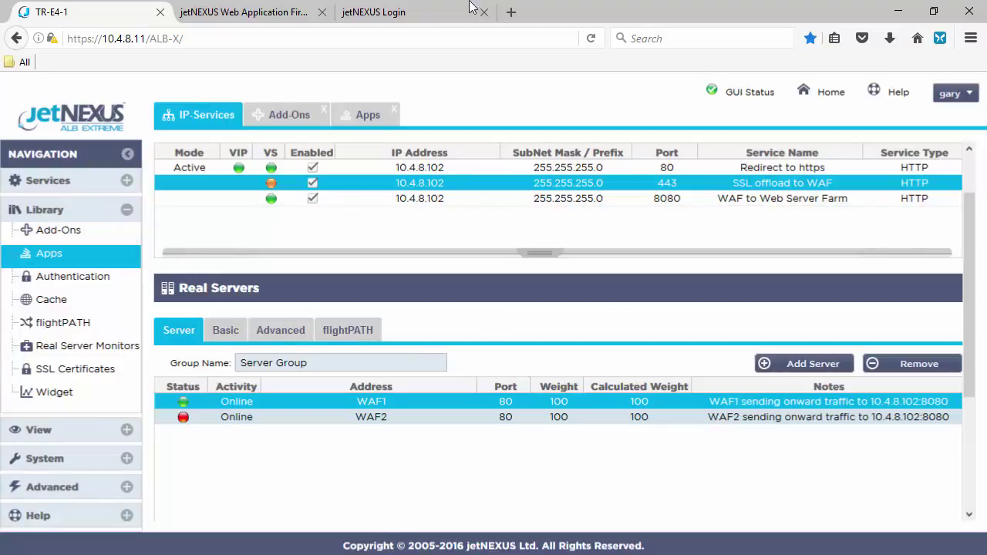
# Log in to the firewall and set Real Server / VIP Address to 10.4.8.102:8080, saving the configuration
pyautogui.click(260, 17)
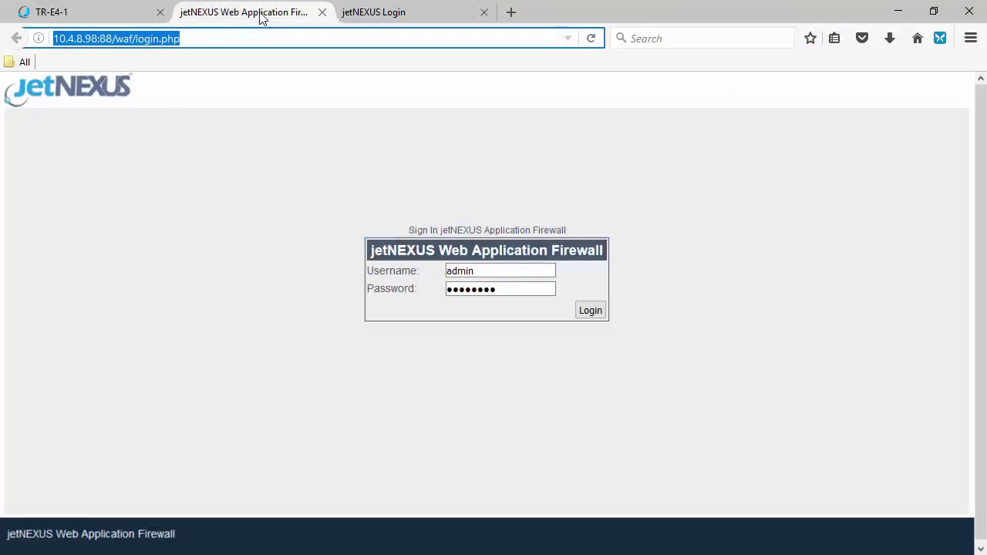
pyautogui.click(590, 313)
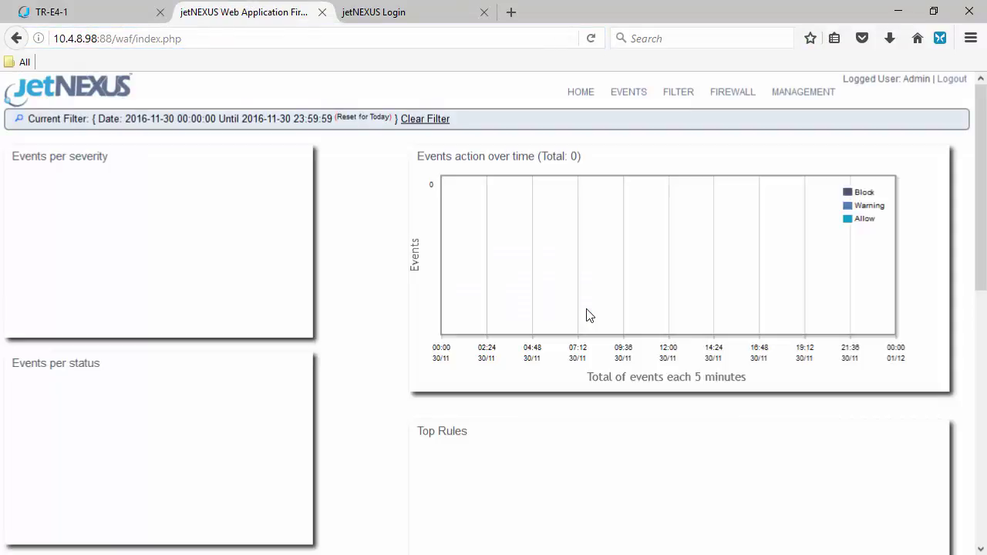
pyautogui.click(802, 97)
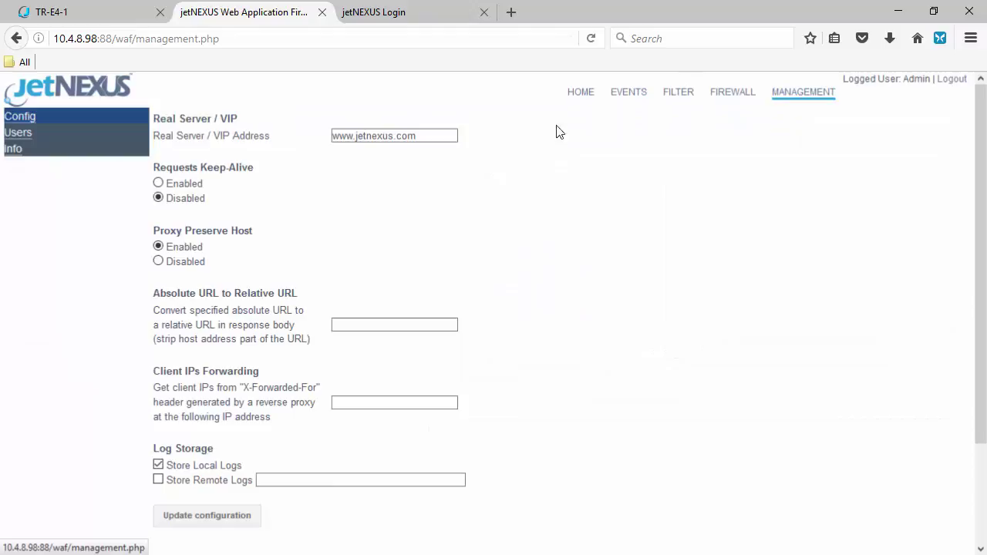
pyautogui.tripleClick(359, 134)
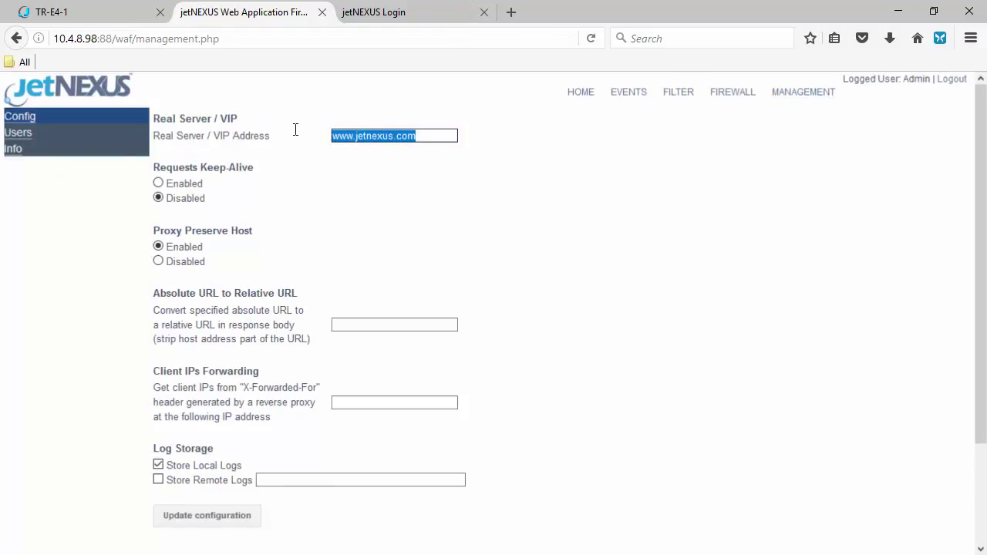
pyautogui.write('10.4.8.102:8080')
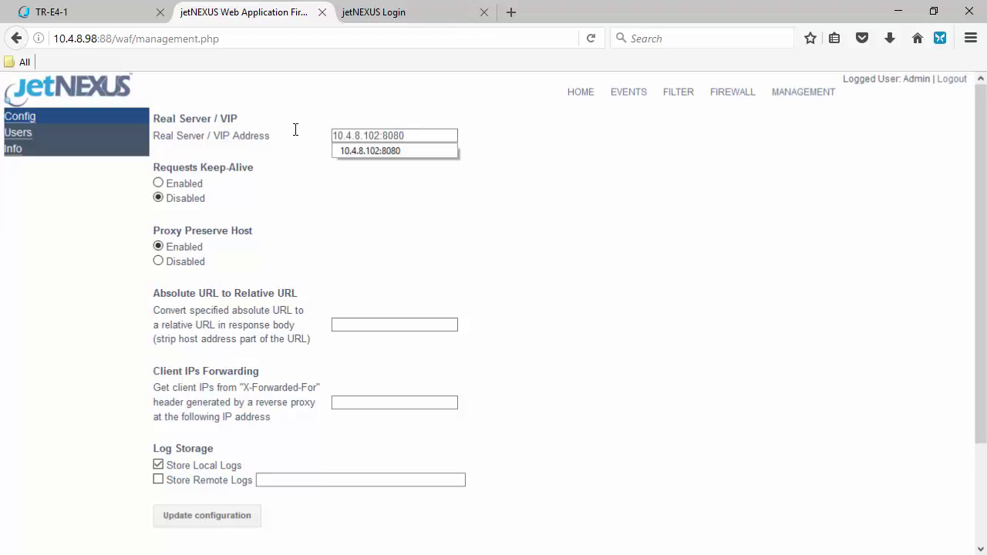
pyautogui.click(398, 151)
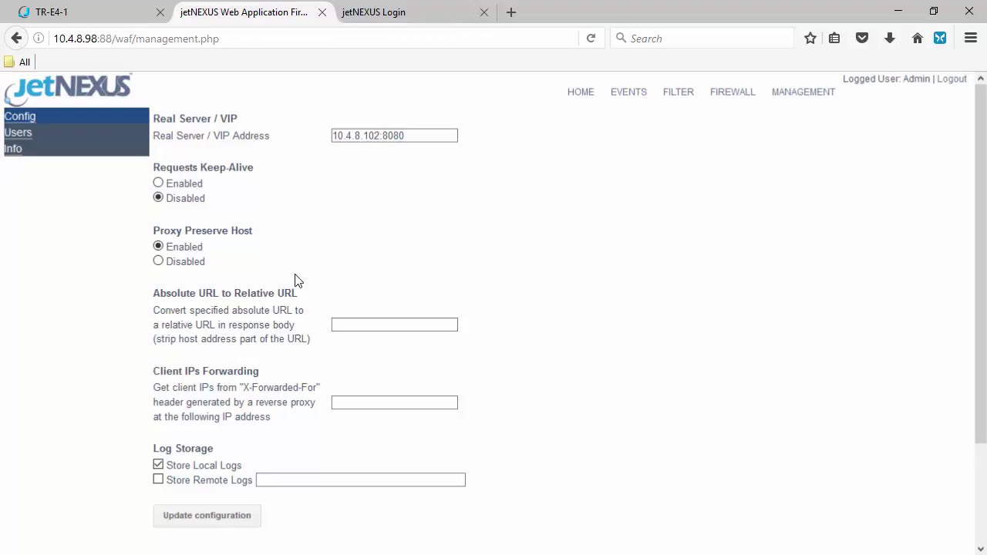
pyautogui.scroll(-3, 295, 280)
pyautogui.click(222, 409)
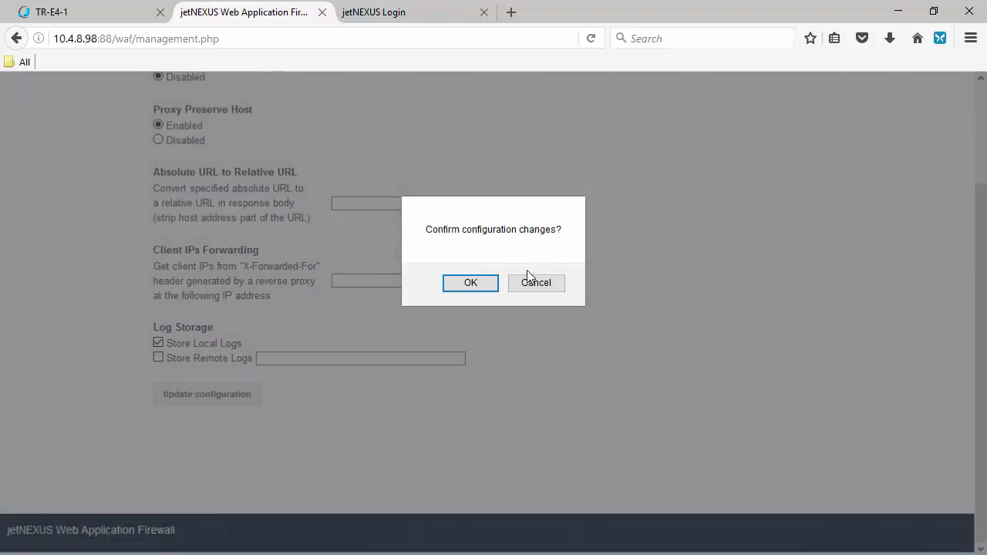
pyautogui.click(485, 286)
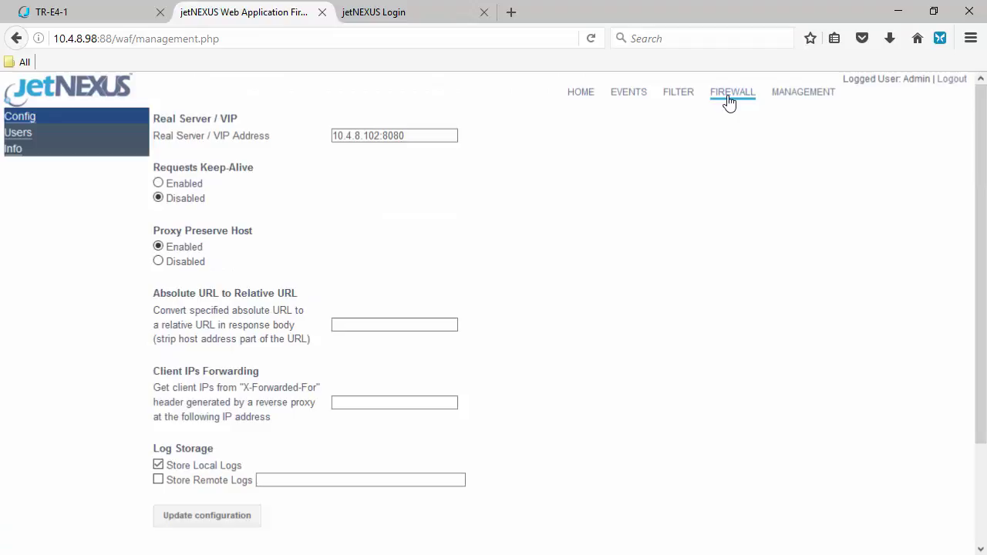
# Check that the Firewall Control mode is Detection only
pyautogui.click(731, 98)
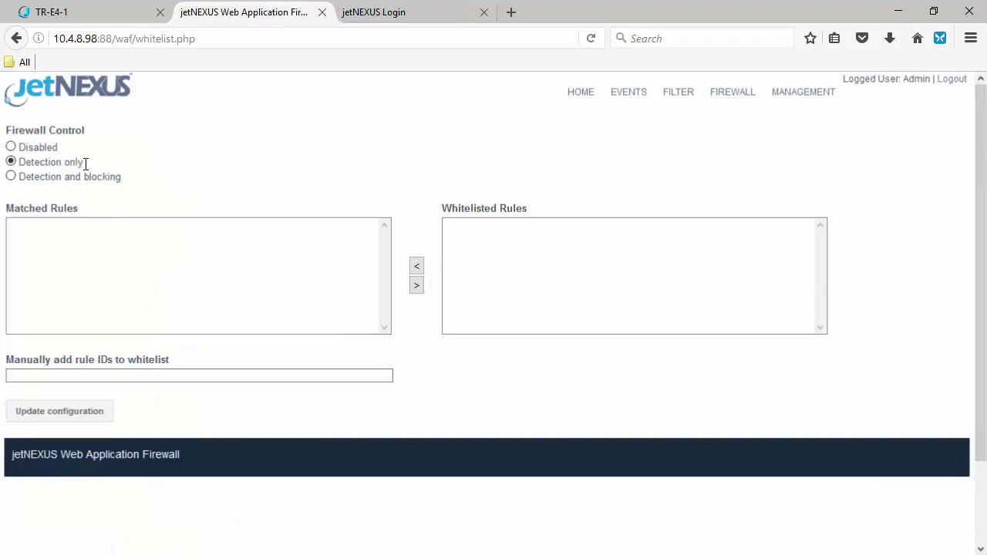
pyautogui.moveTo(86, 163); pyautogui.dragTo(23, 162)
pyautogui.click(171, 156)
# Reopen the SSL offload to WAF service to confirm its IP is 10.4.8.102
pyautogui.click(47, 11)
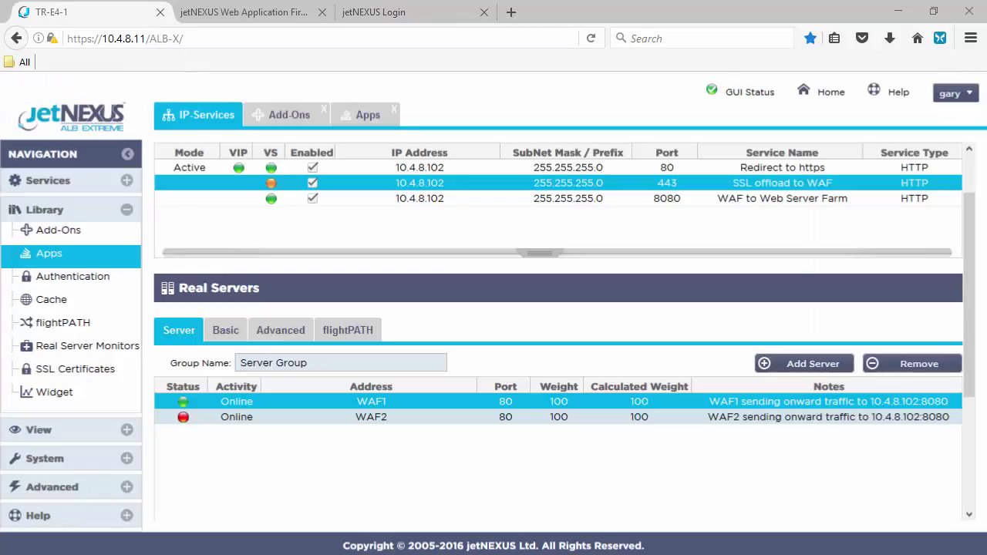
pyautogui.doubleClick(440, 186)
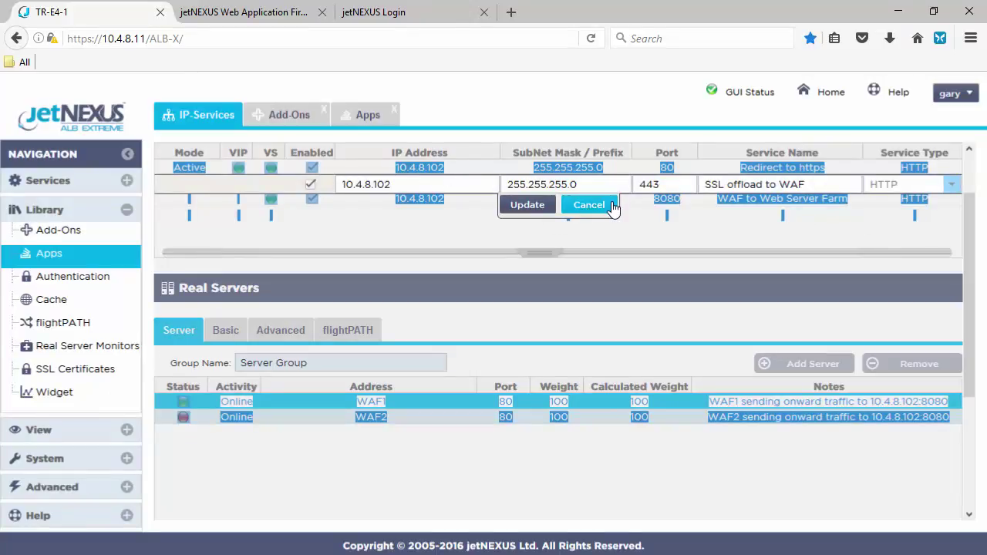
pyautogui.click(591, 205)
pyautogui.doubleClick(449, 184)
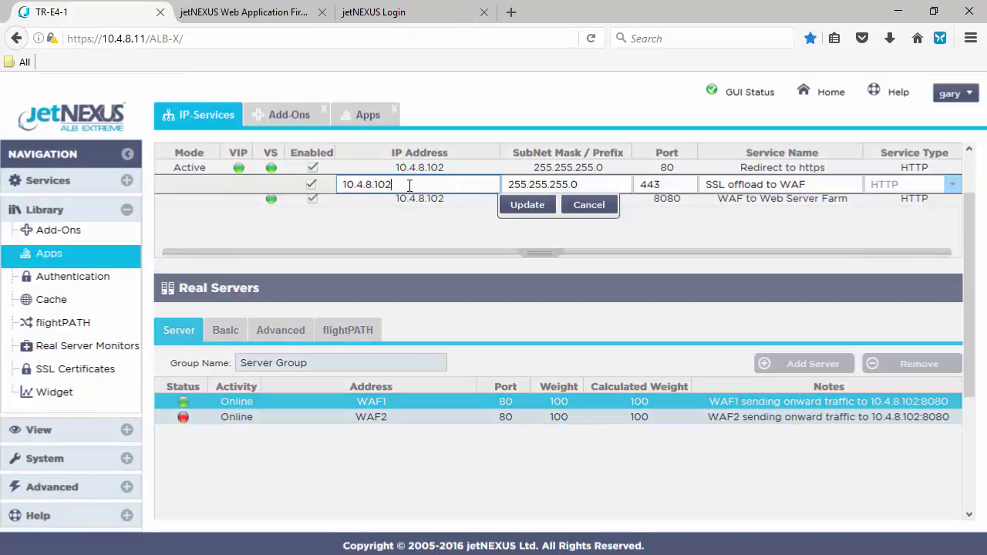
pyautogui.moveTo(410, 185); pyautogui.dragTo(306, 187)
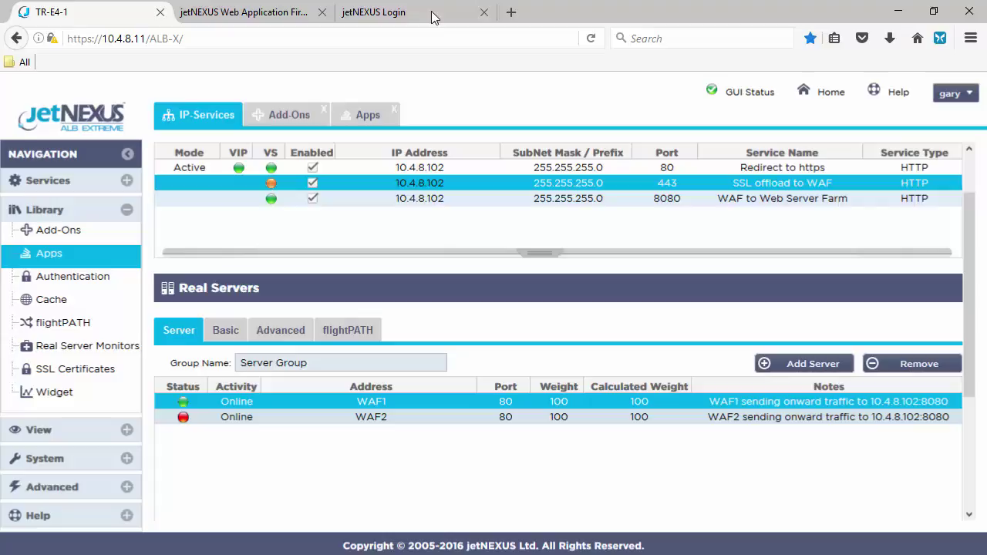
# Load 10.4.8.102 in a new browser tab
pyautogui.click(510, 13)
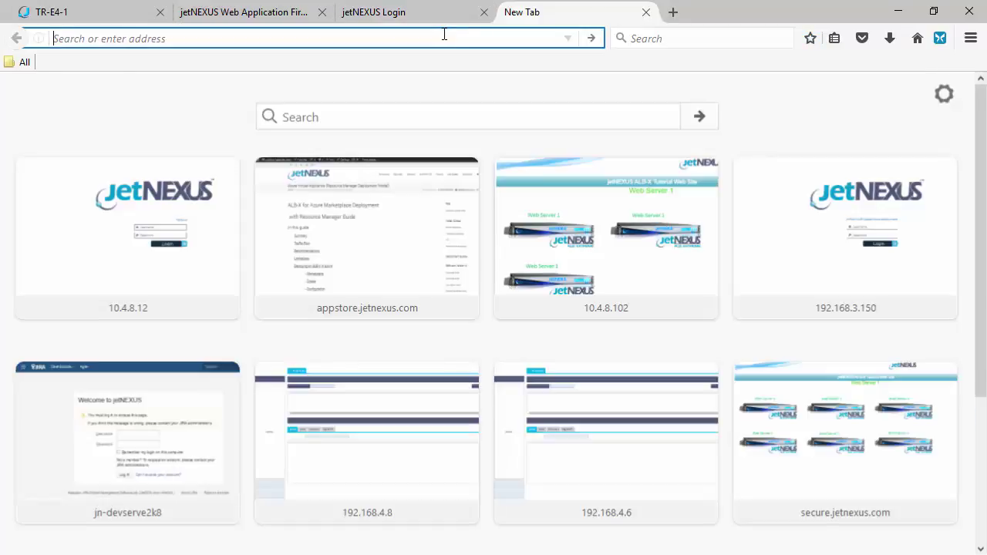
pyautogui.write('10.4.8.102')
pyautogui.press('Return')
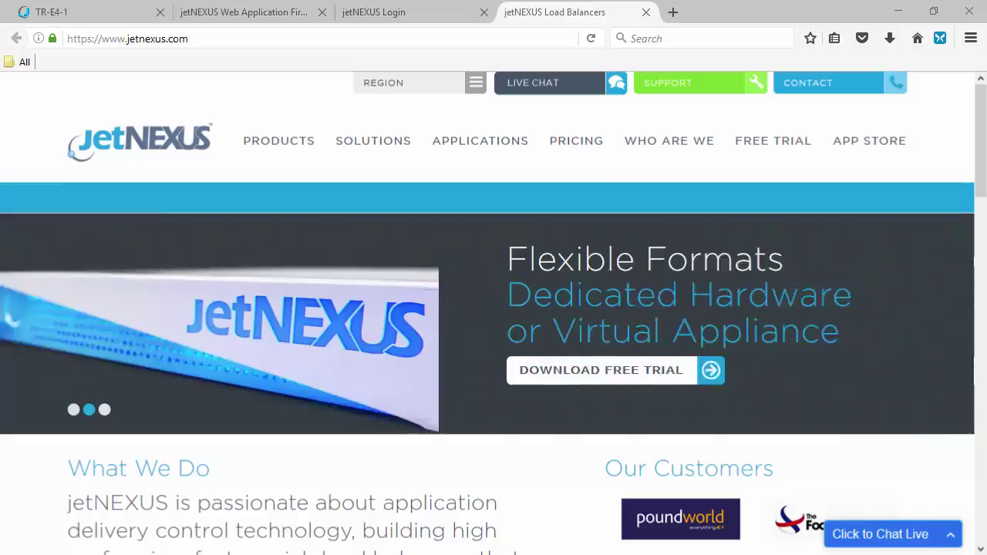
pyautogui.write('ping')
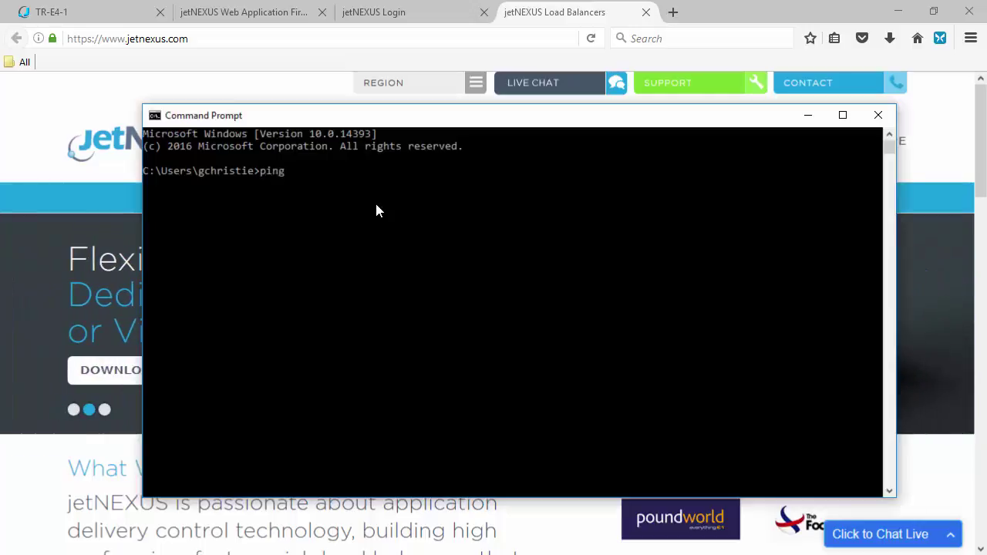
pyautogui.write(' www.jetne')
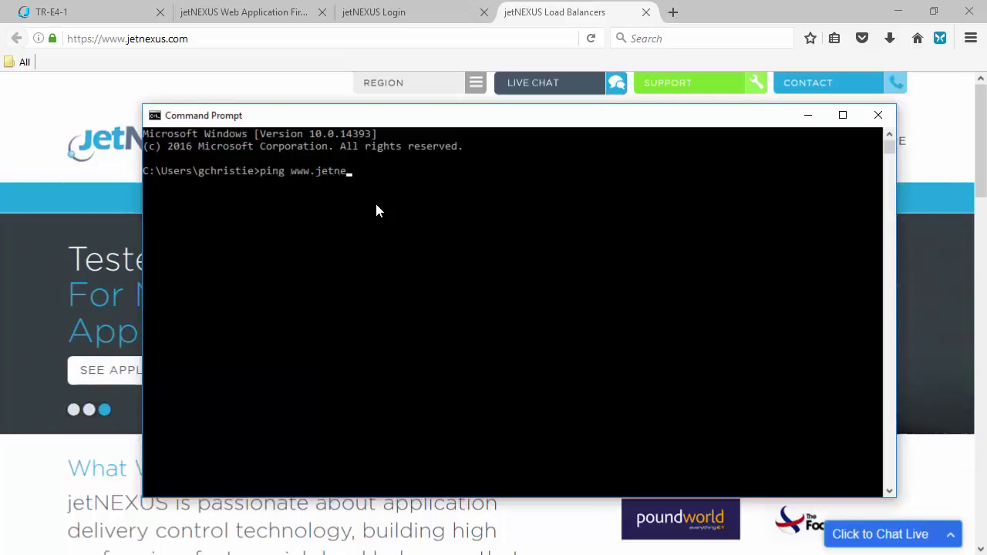
pyautogui.write('xus.com')
pyautogui.press('Return')
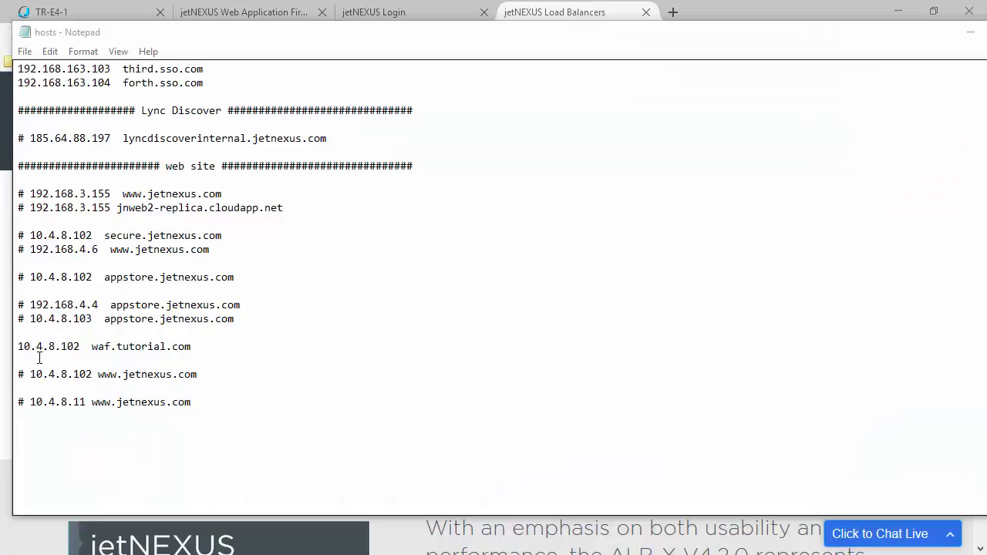
pyautogui.click(30, 374)
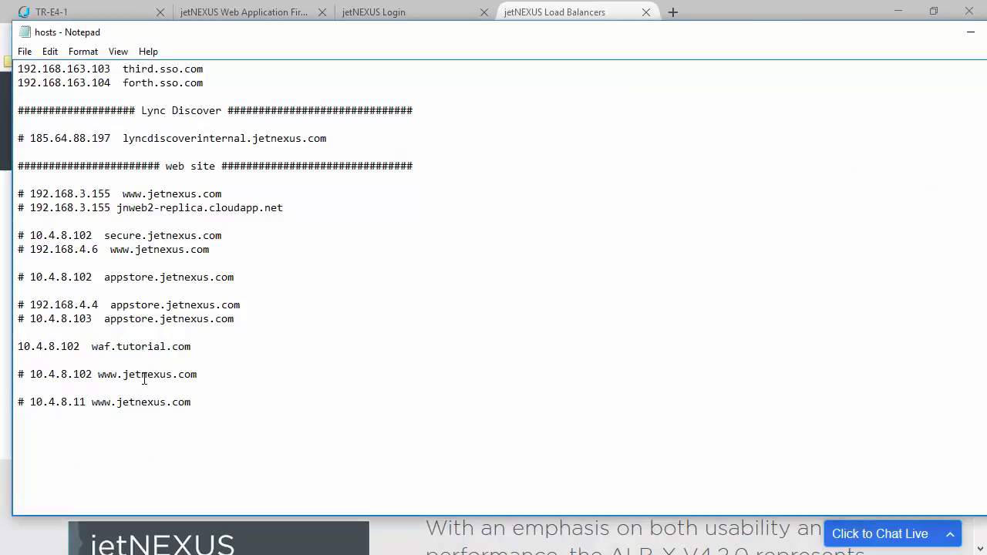
pyautogui.press('BackSpace')
pyautogui.press('BackSpace')
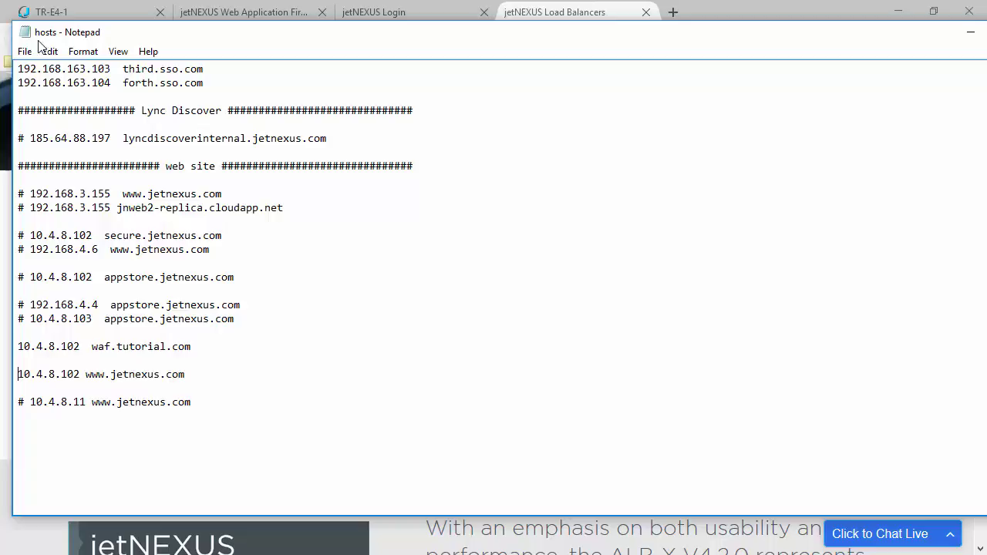
pyautogui.click(25, 51)
pyautogui.click(48, 103)
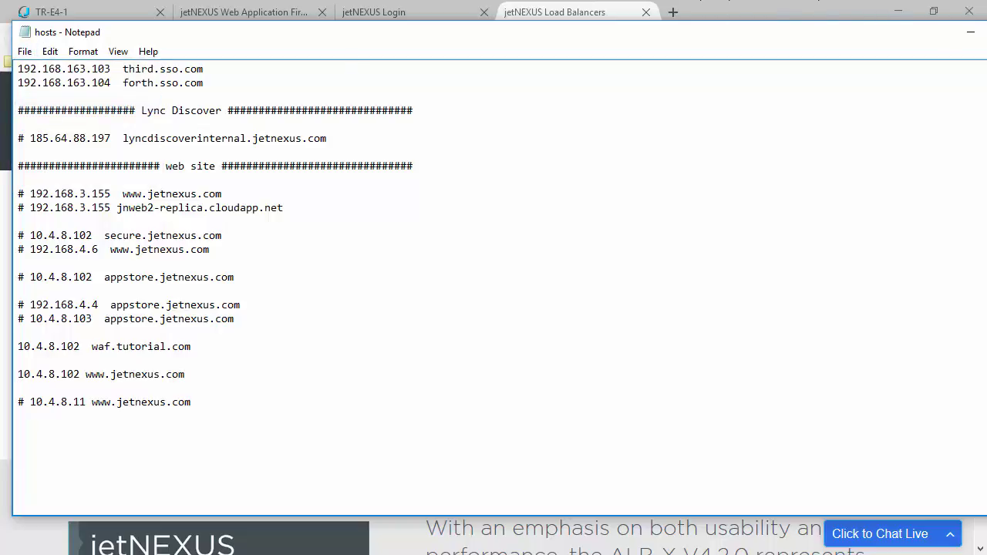
pyautogui.click(971, 32)
pyautogui.click(422, 309)
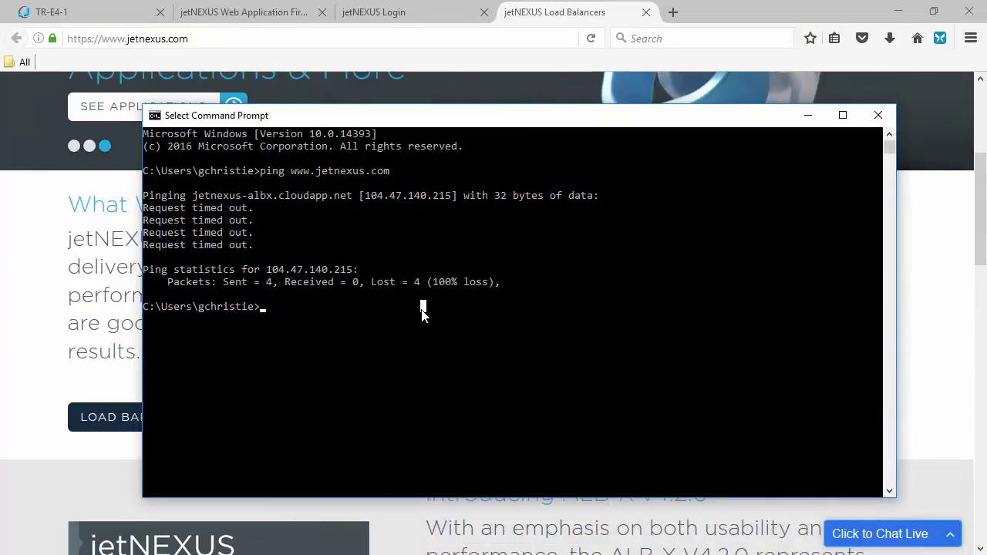
pyautogui.press('Up')
pyautogui.press('Return')
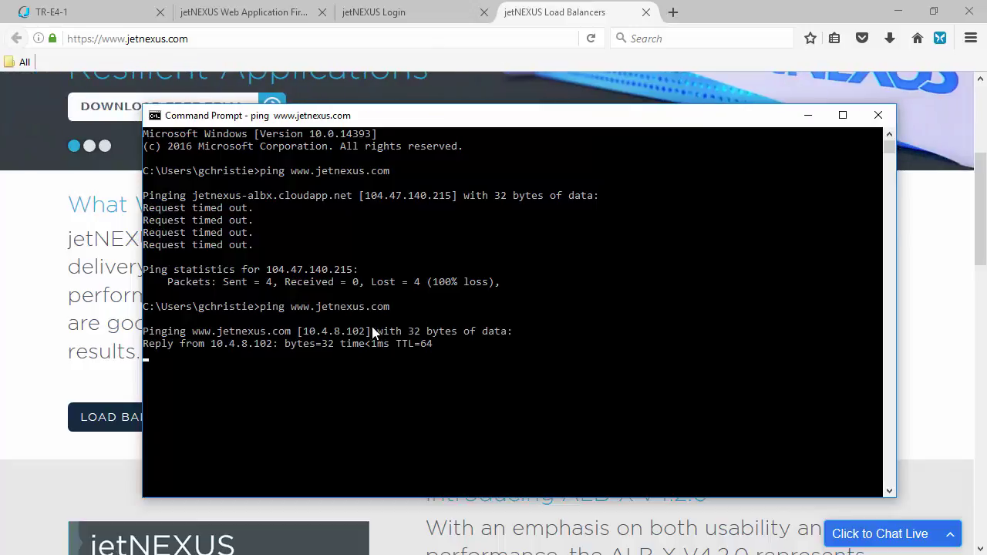
# Open jetnexus.com's Who Are We page, then return to the ALB-X tab
pyautogui.click(806, 117)
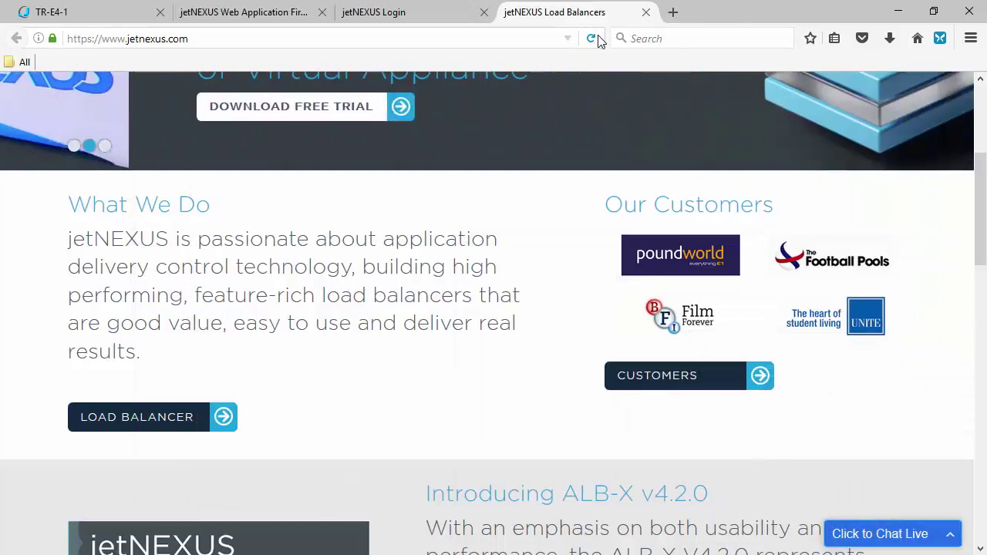
pyautogui.scroll(5, 741, 185)
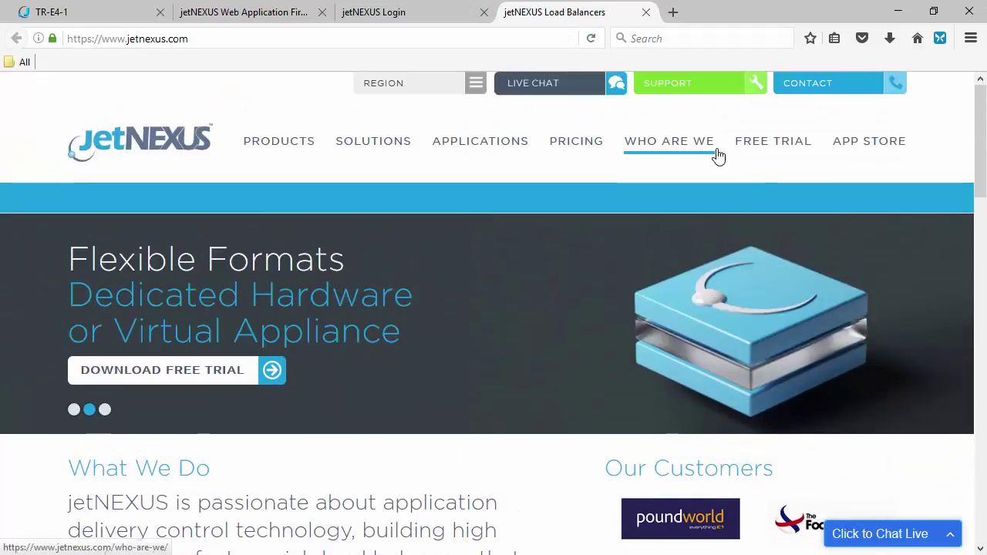
pyautogui.click(669, 152)
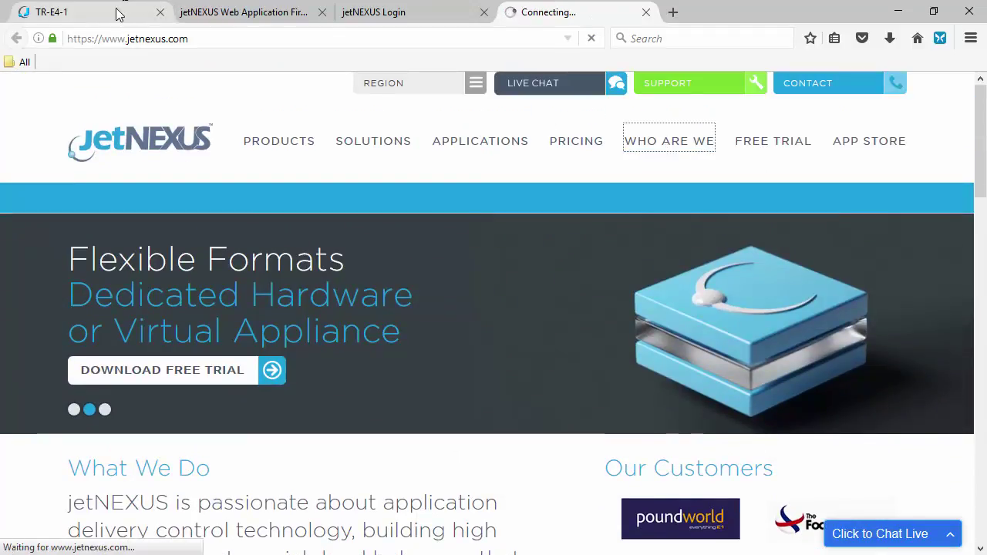
pyautogui.click(120, 14)
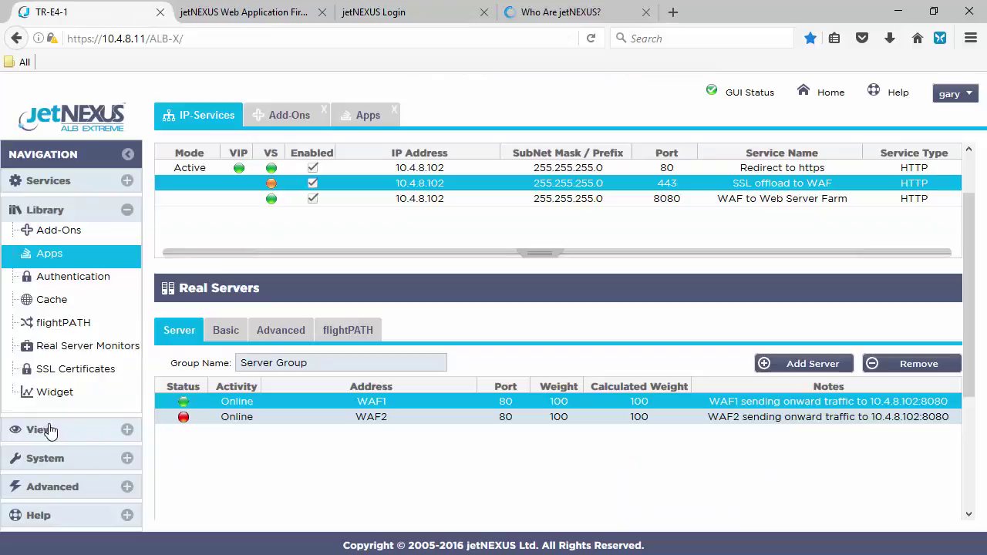
# Open the Status page, hide the Cache % and Comp % columns, and widen Notes
pyautogui.click(46, 430)
pyautogui.click(52, 351)
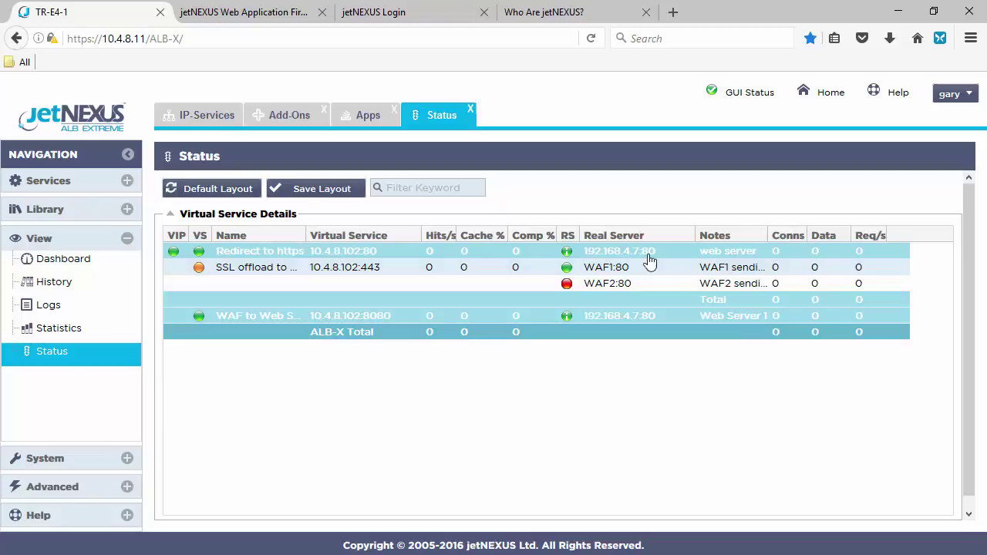
pyautogui.click(501, 237)
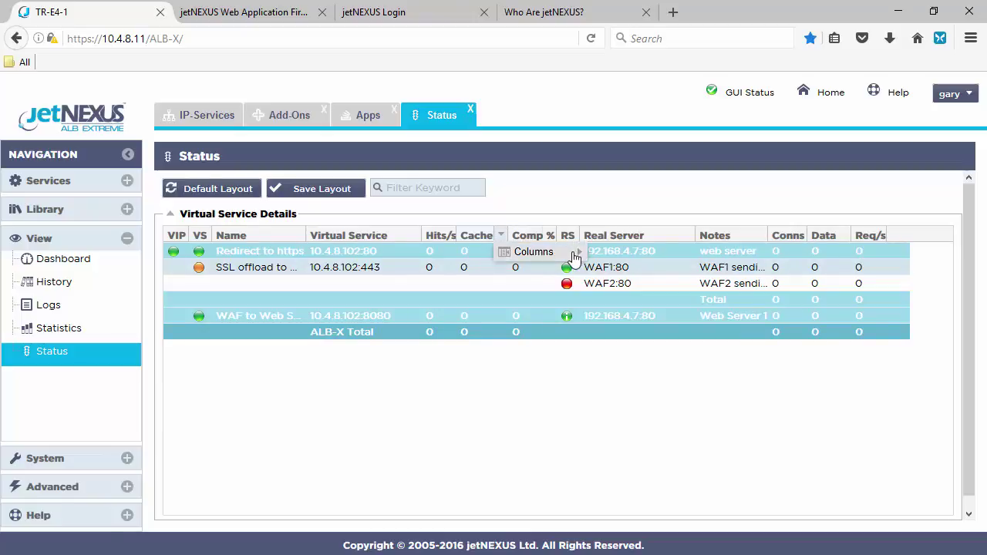
pyautogui.moveTo(577, 256)
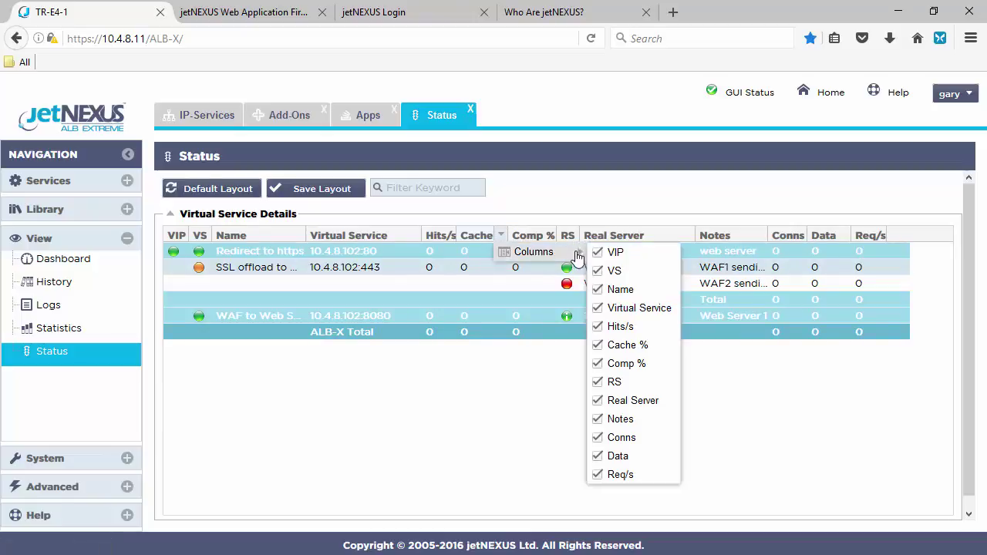
pyautogui.click(600, 347)
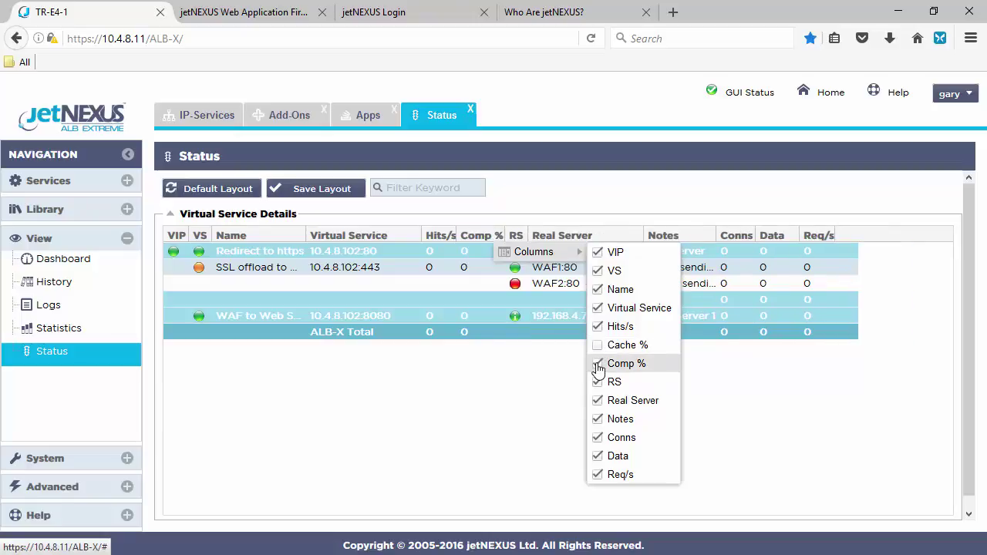
pyautogui.click(599, 365)
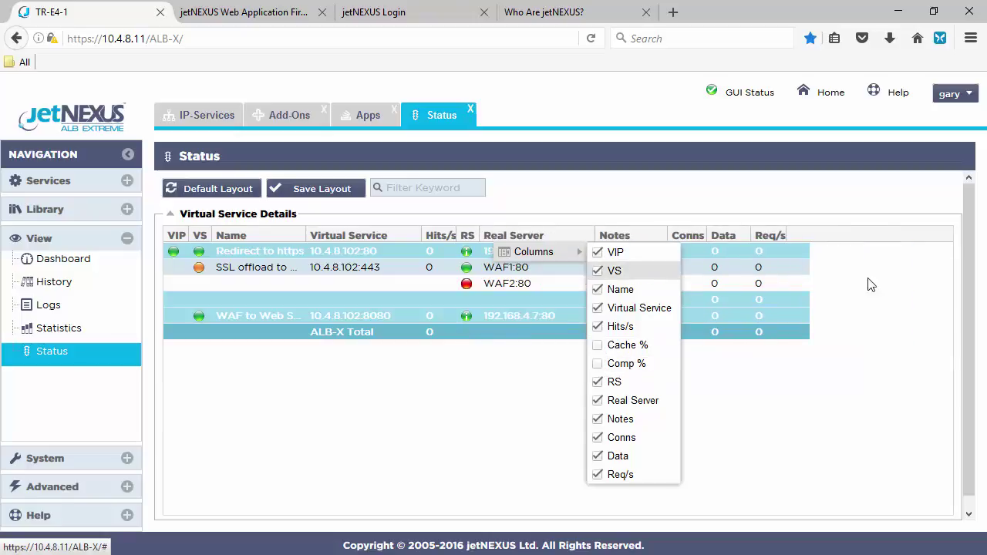
pyautogui.click(807, 461)
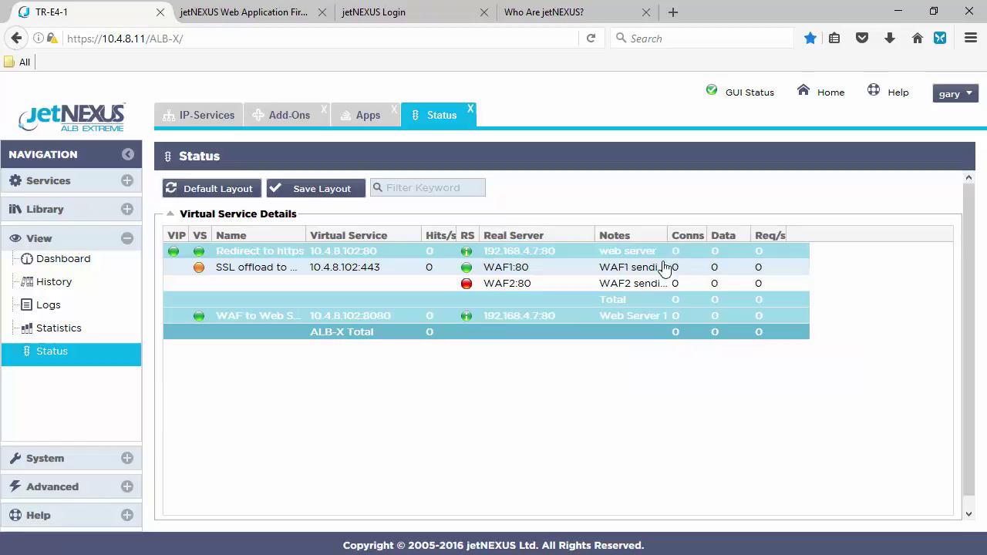
pyautogui.moveTo(668, 234); pyautogui.dragTo(780, 229)
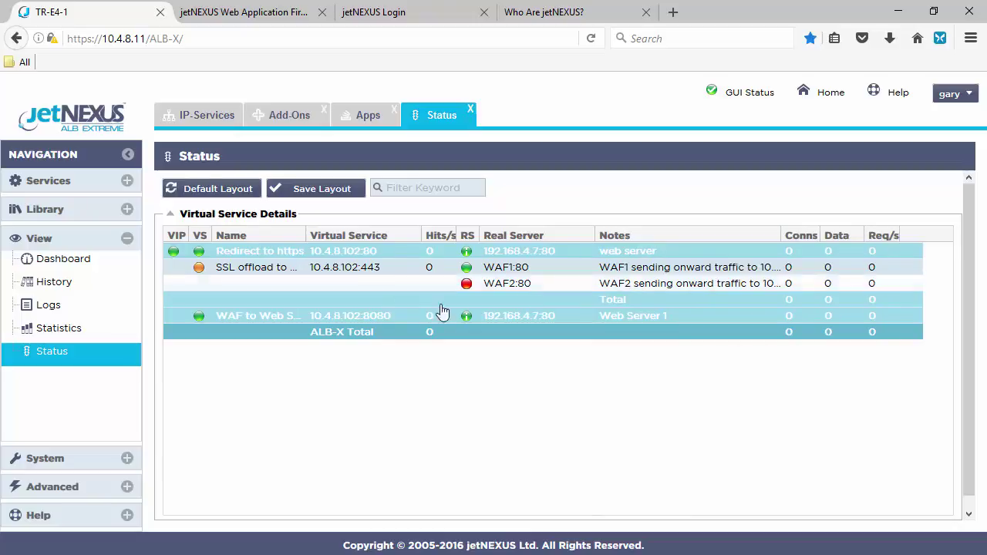
# Visit jetnexus.com's Meet the Team and Our Customers pages, checking ALB-X Status after each
pyautogui.click(584, 20)
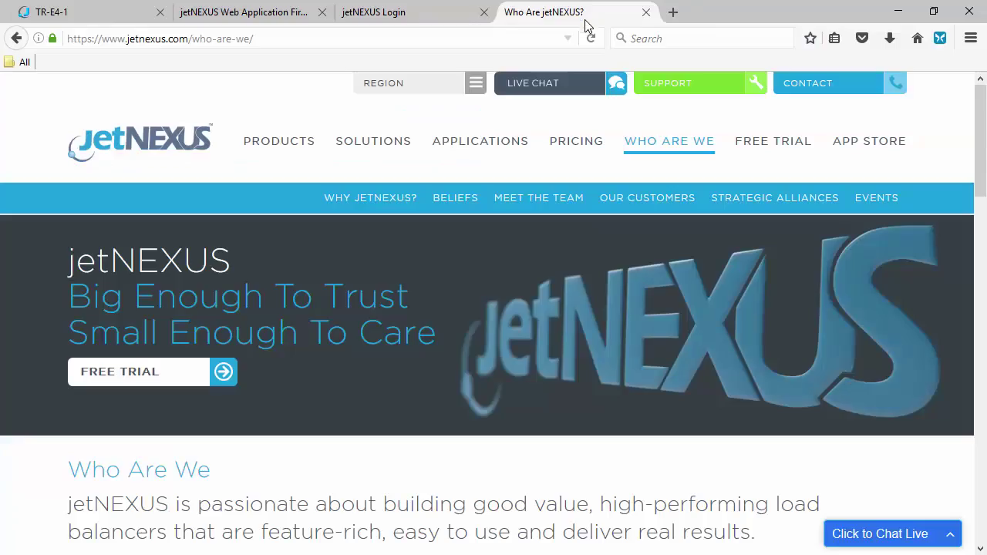
pyautogui.click(536, 199)
pyautogui.click(114, 14)
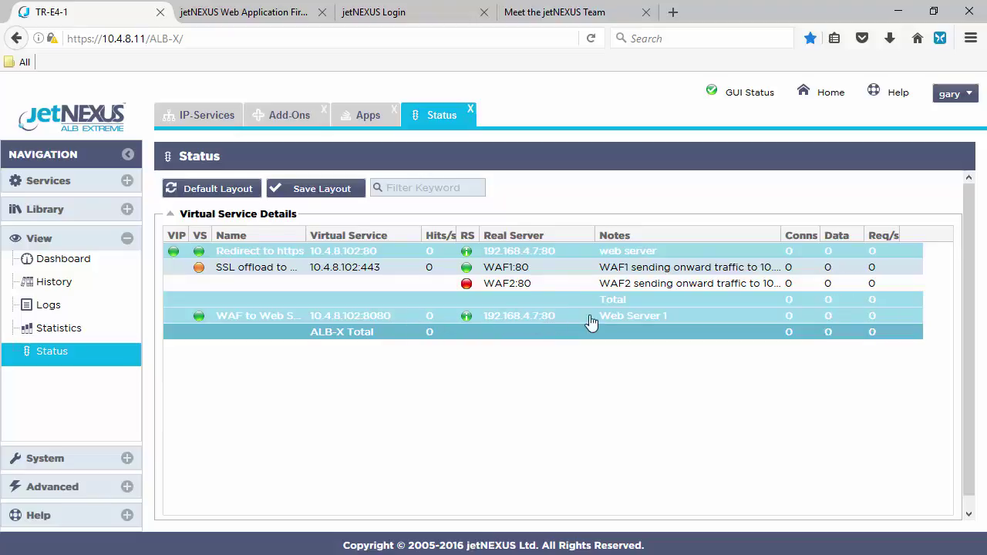
pyautogui.click(576, 14)
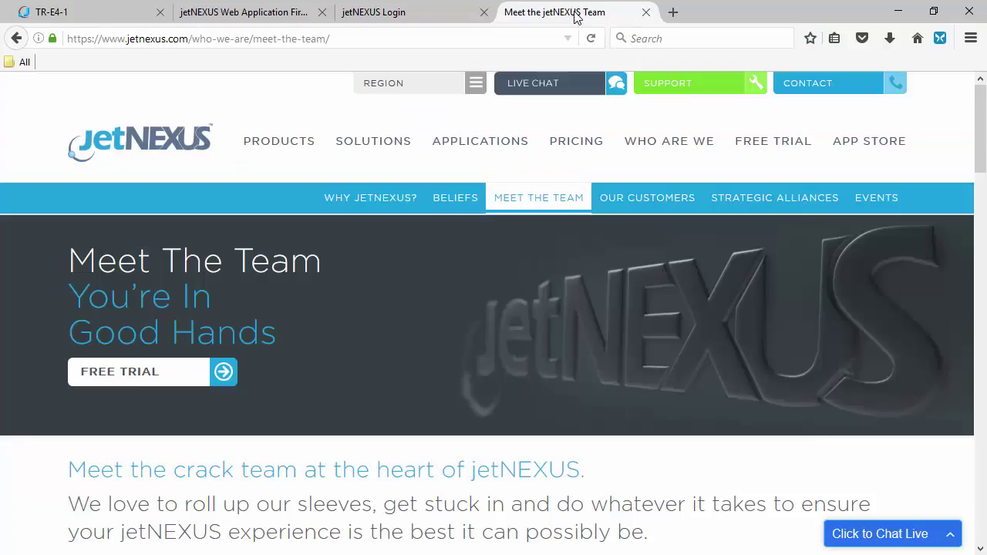
pyautogui.click(663, 202)
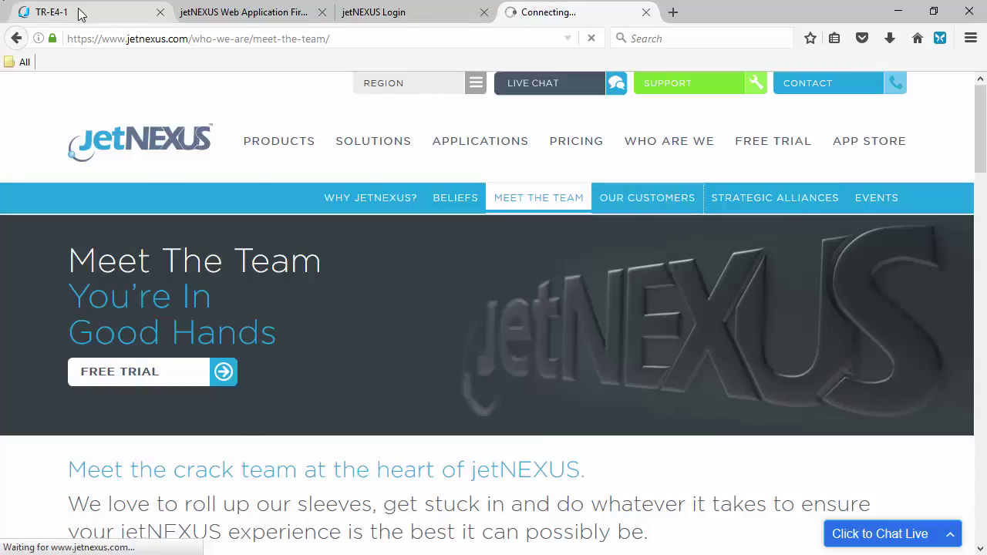
pyautogui.click(78, 13)
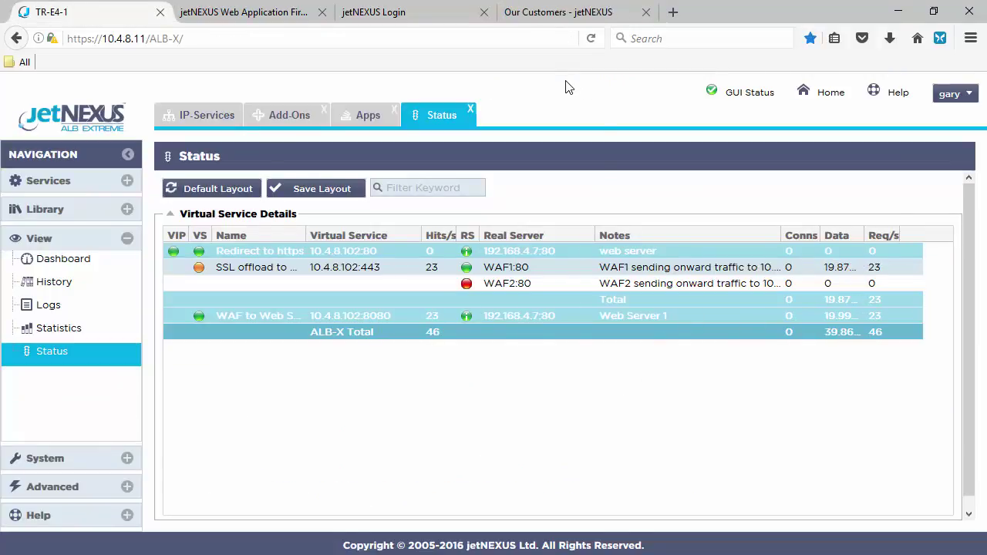
# Reload the firewall whitelist page, then place the cursor at the end of the Our Customers address
pyautogui.click(274, 13)
pyautogui.click(592, 38)
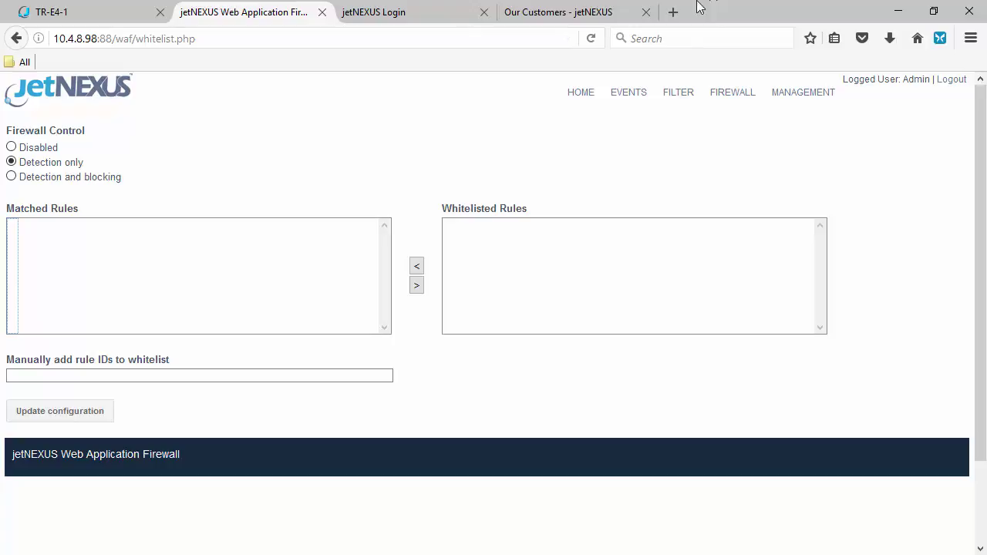
pyautogui.click(585, 11)
pyautogui.click(387, 37)
pyautogui.click(403, 34)
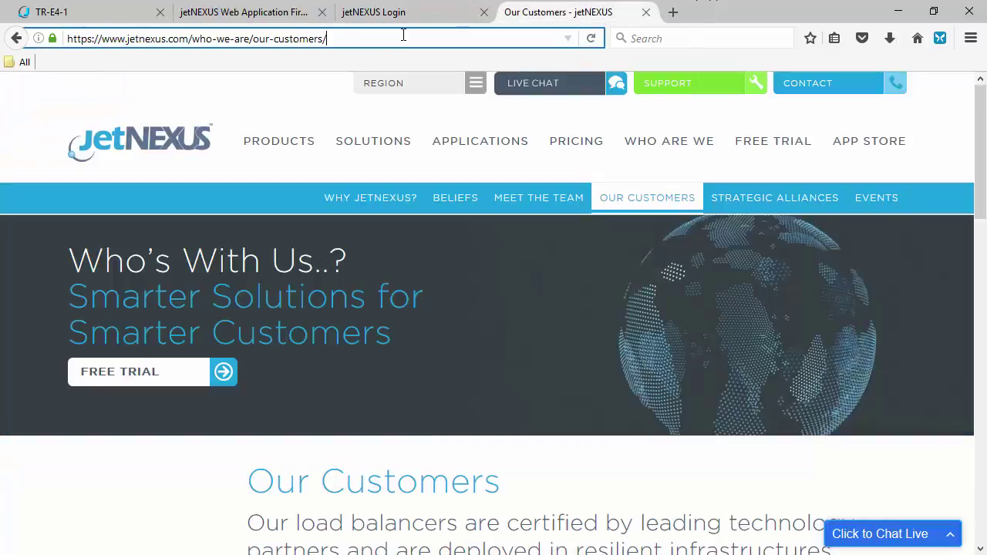
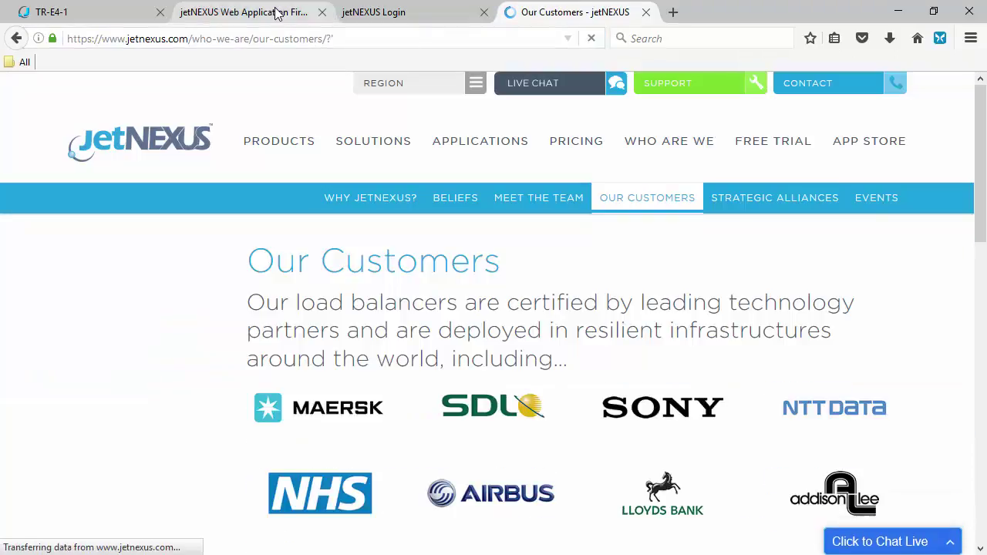
# Reload the WAF whitelist to show the three matched SQL injection rules, then return to TR-E4-1
pyautogui.click(276, 14)
pyautogui.click(592, 38)
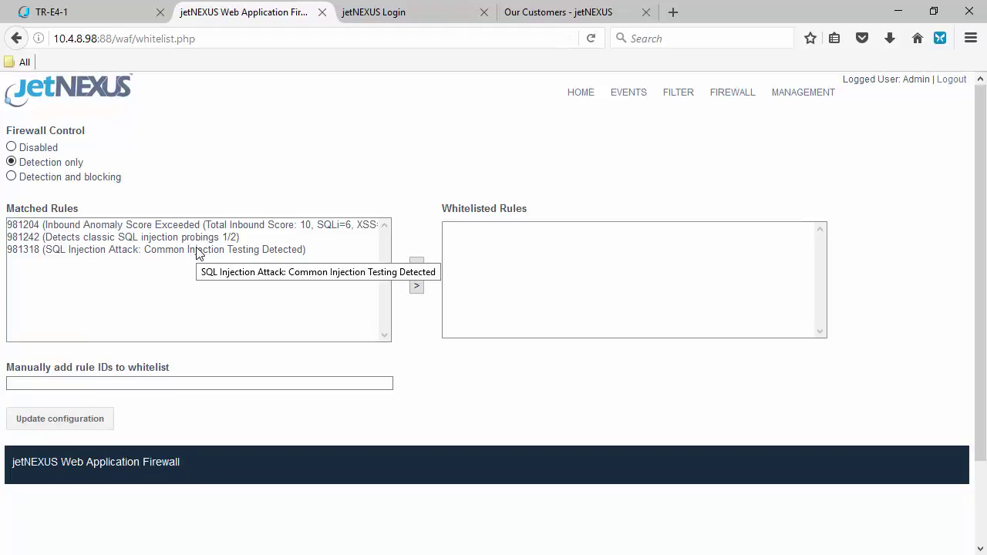
pyautogui.click(99, 18)
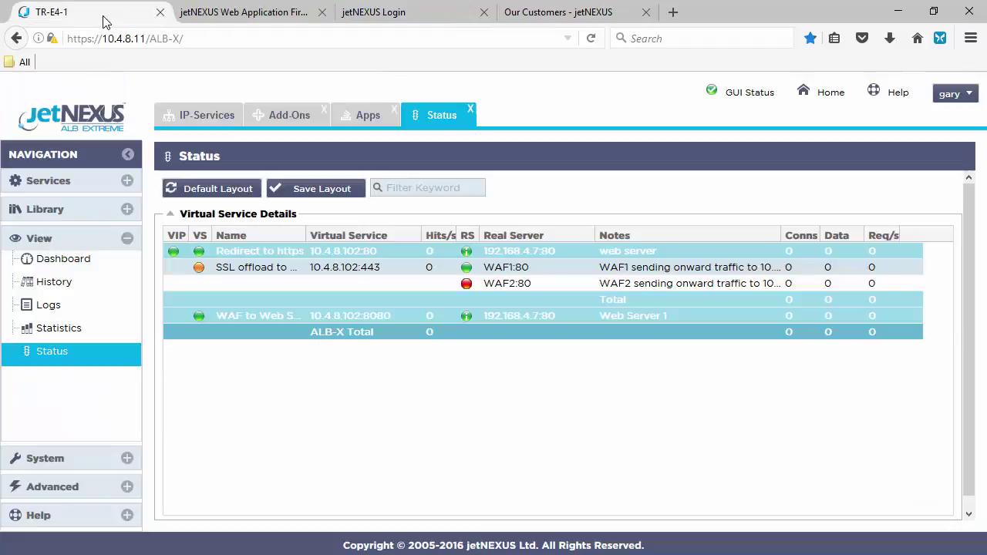
# Deploy the jetNEXUS Application Firewall app from Library > Apps on TR-E4-1, then go to TR-E4-2's login page
pyautogui.click(215, 116)
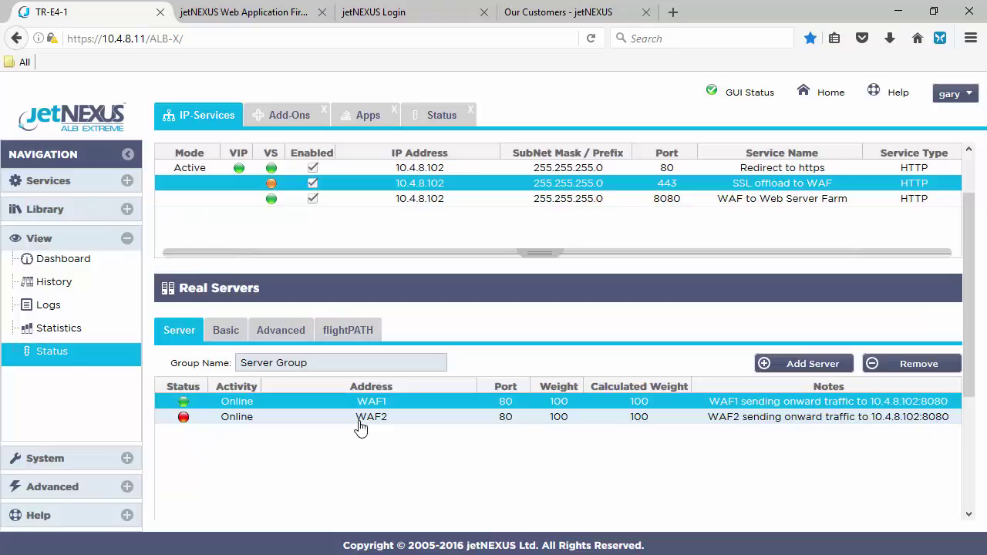
pyautogui.click(48, 211)
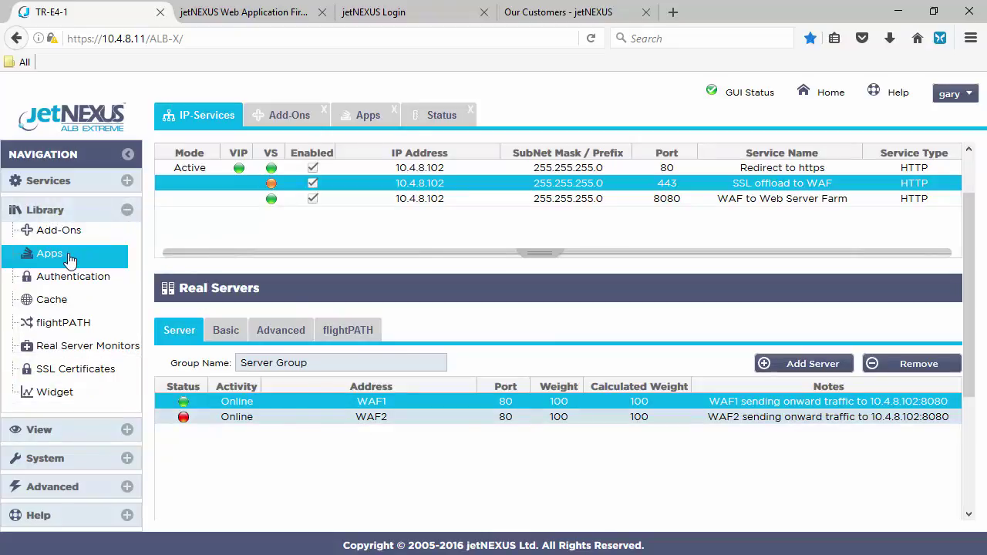
pyautogui.click(69, 258)
pyautogui.click(283, 497)
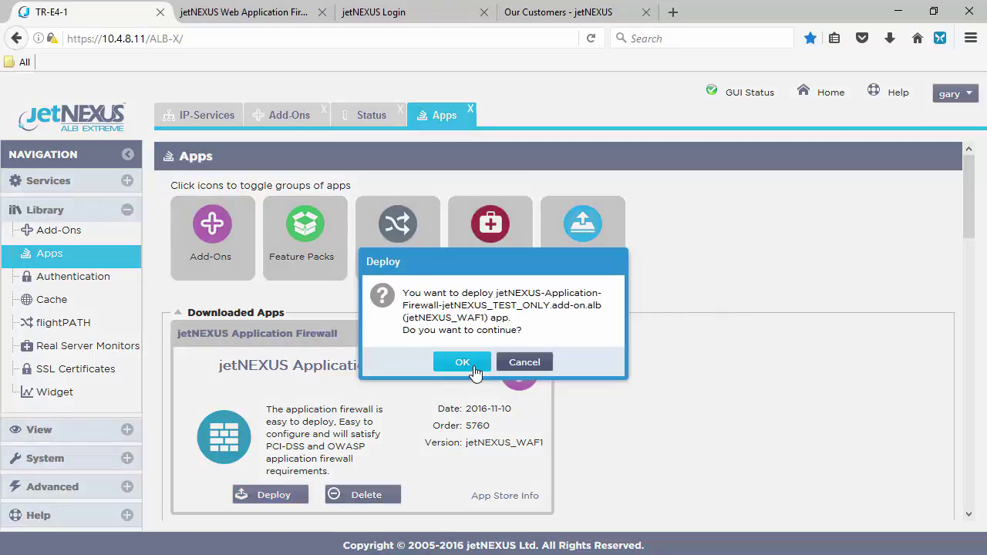
pyautogui.click(462, 362)
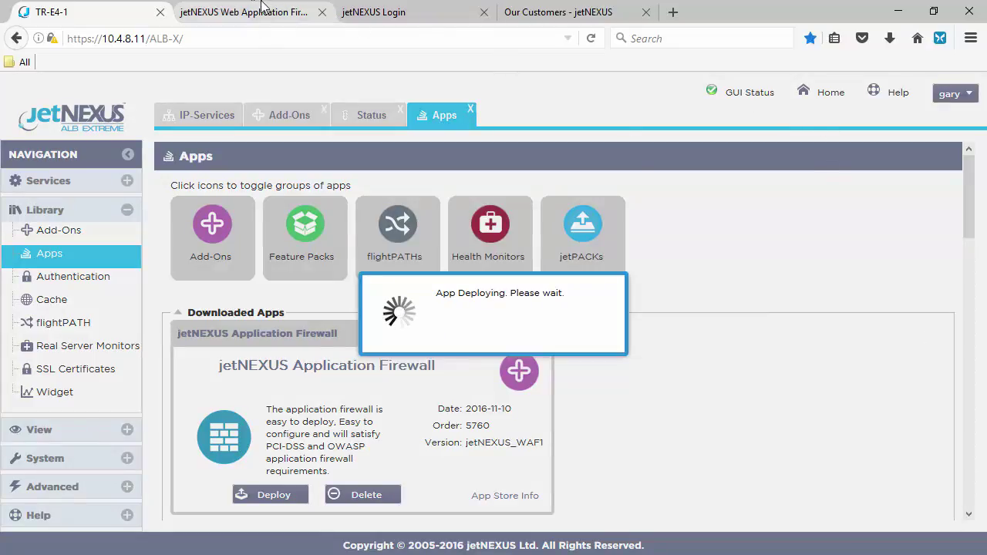
pyautogui.click(440, 12)
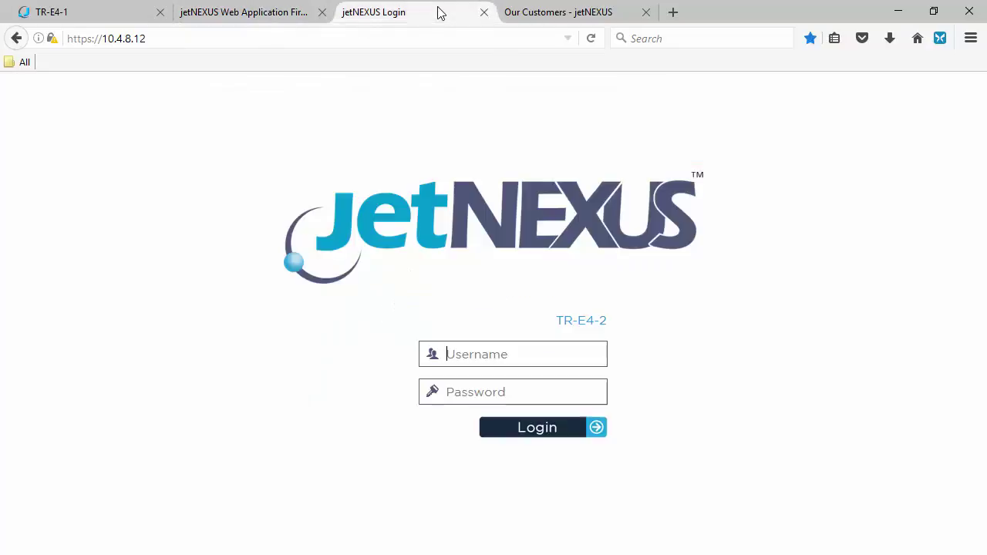
# Log in to the TR-E4-2 appliance with the administrator username and password
pyautogui.click(175, 34)
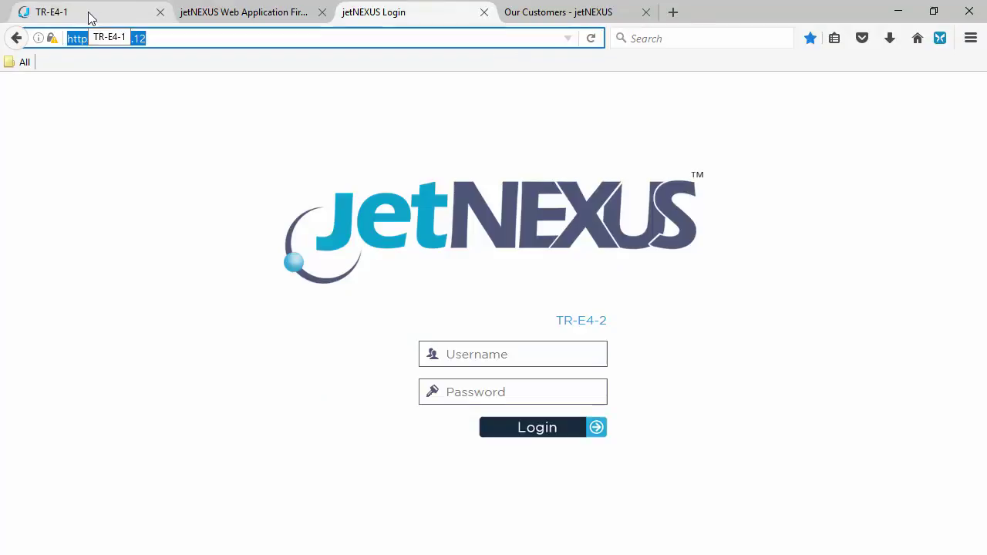
pyautogui.click(89, 17)
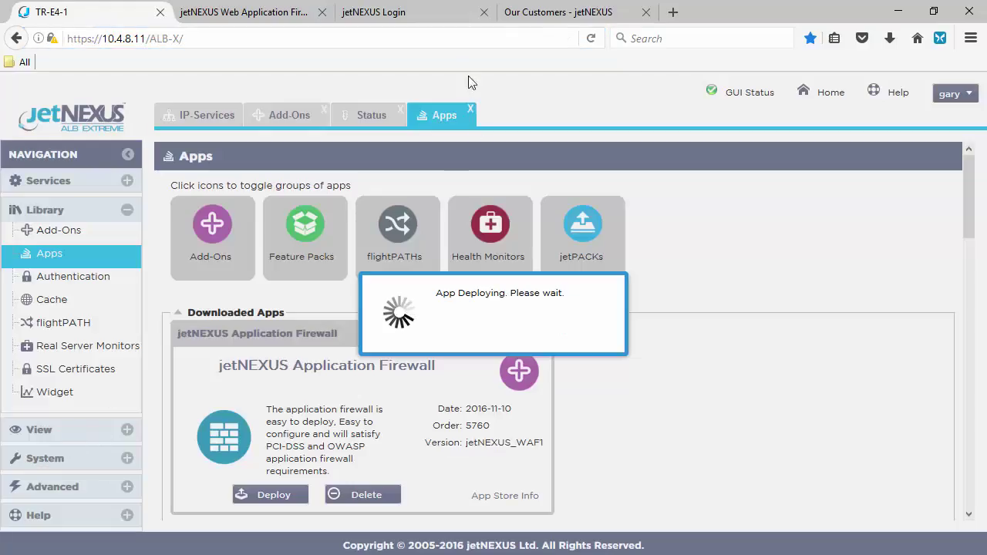
pyautogui.click(427, 11)
pyautogui.click(478, 357)
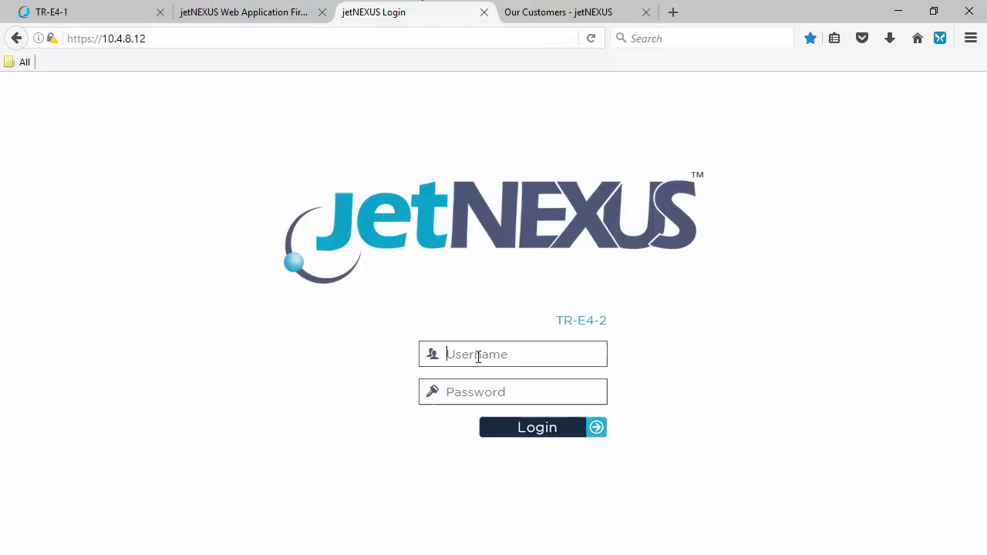
pyautogui.write('ga')
pyautogui.press('Tab')
pyautogui.write('•••')
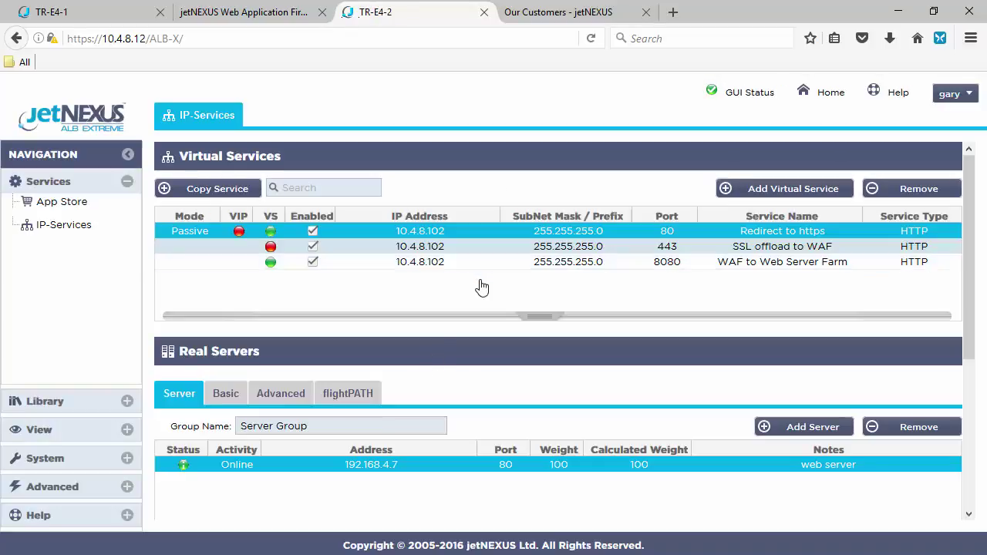
# Review TR-E4-2's real servers, clustering settings and installed add-ons
pyautogui.click(446, 247)
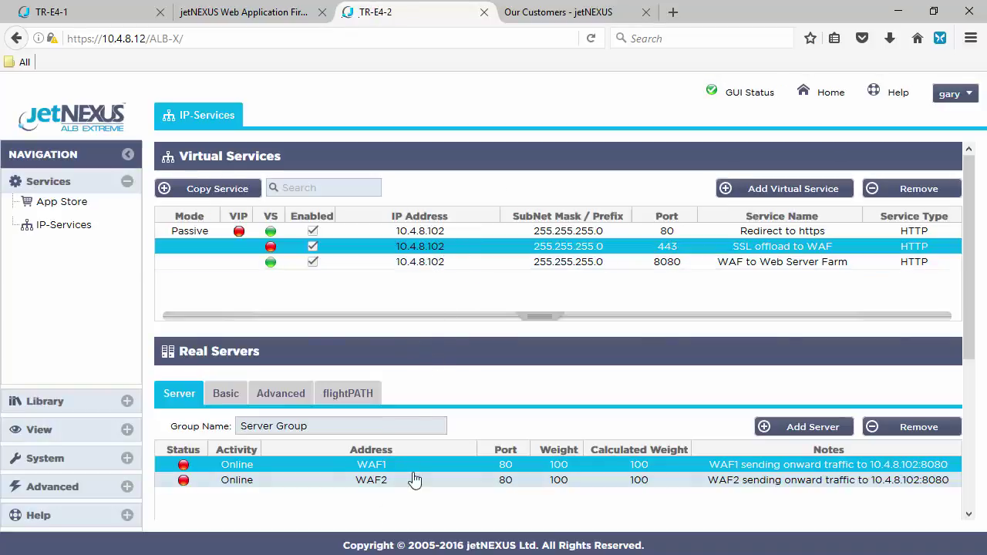
pyautogui.click(71, 461)
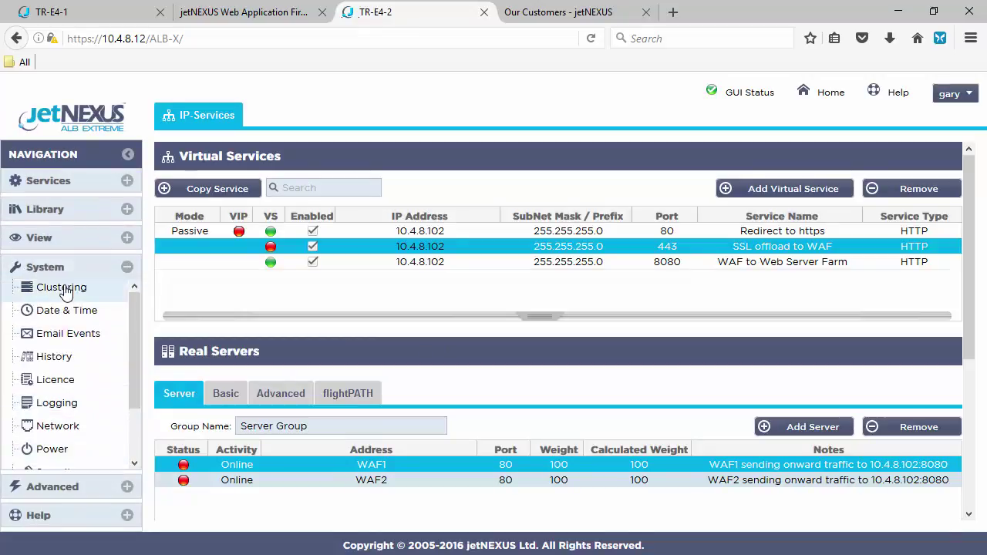
pyautogui.click(61, 288)
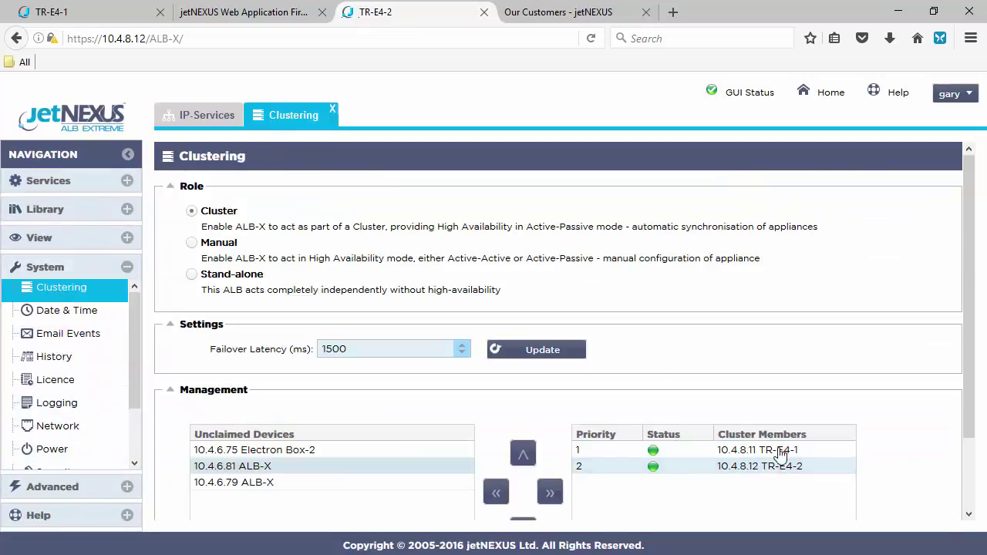
pyautogui.click(45, 210)
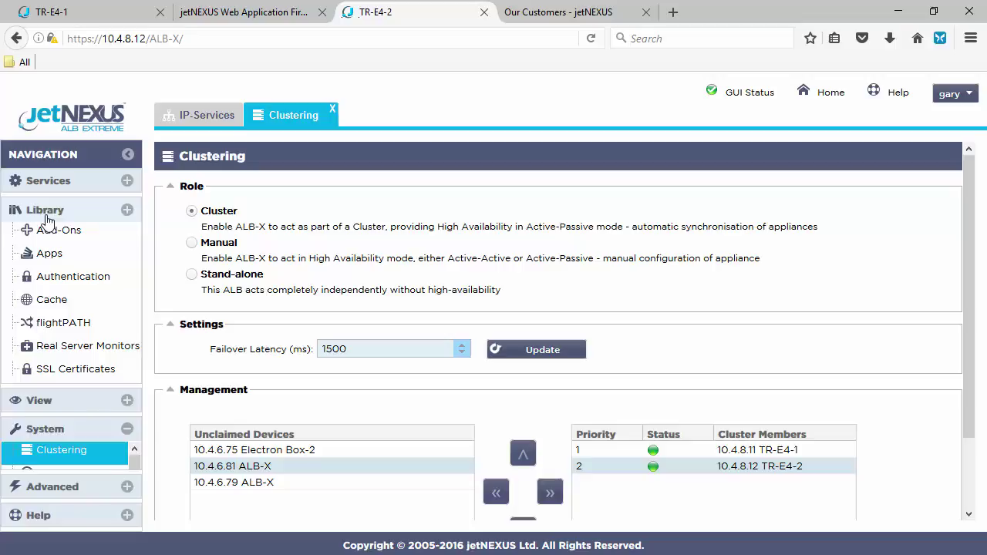
pyautogui.click(59, 231)
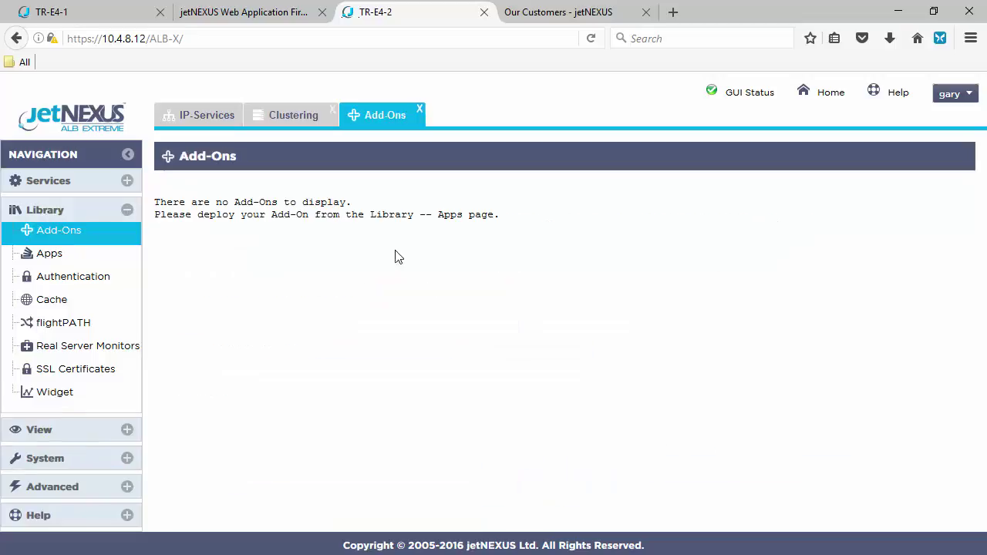
# Download the jetNEXUS Application Firewall app from Library > Apps, then switch back to TR-E4-1
pyautogui.click(69, 257)
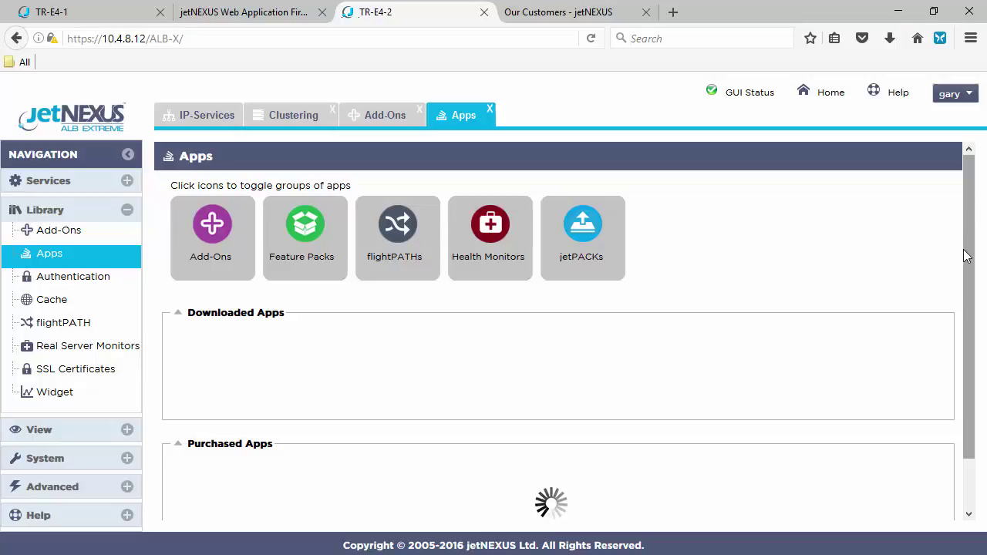
pyautogui.scroll(-7, 967, 256)
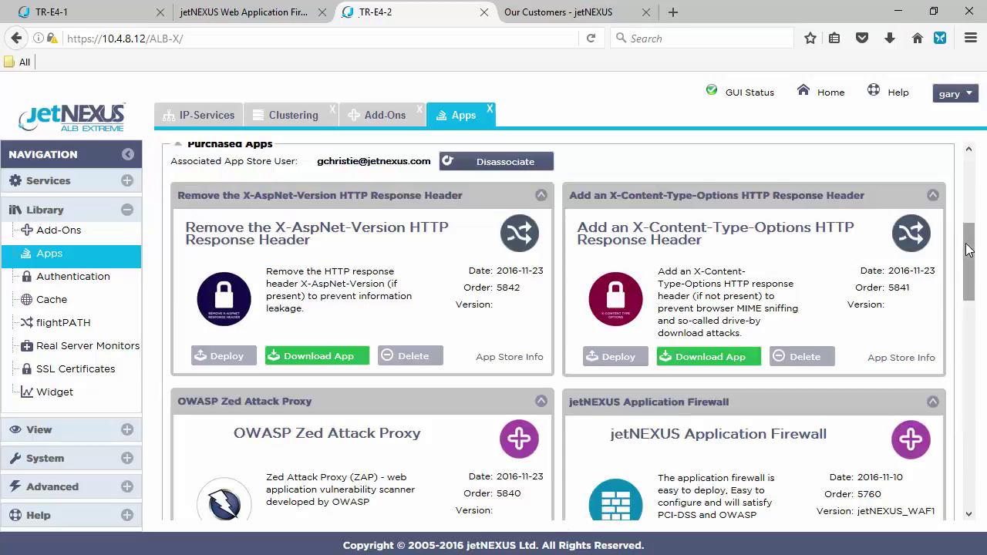
pyautogui.scroll(-1, 973, 269)
pyautogui.scroll(-3, 973, 268)
pyautogui.scroll(5, 973, 268)
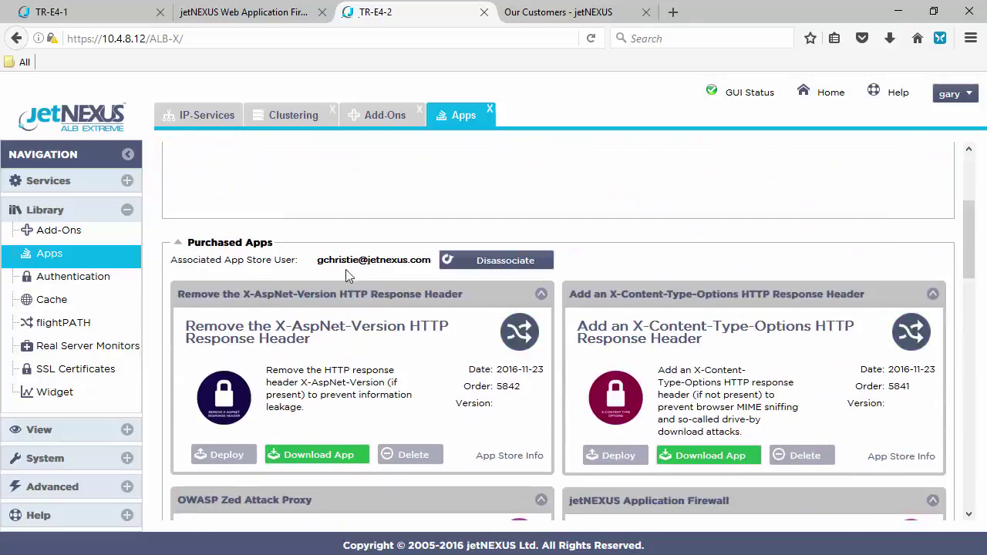
pyautogui.scroll(-3, 969, 262)
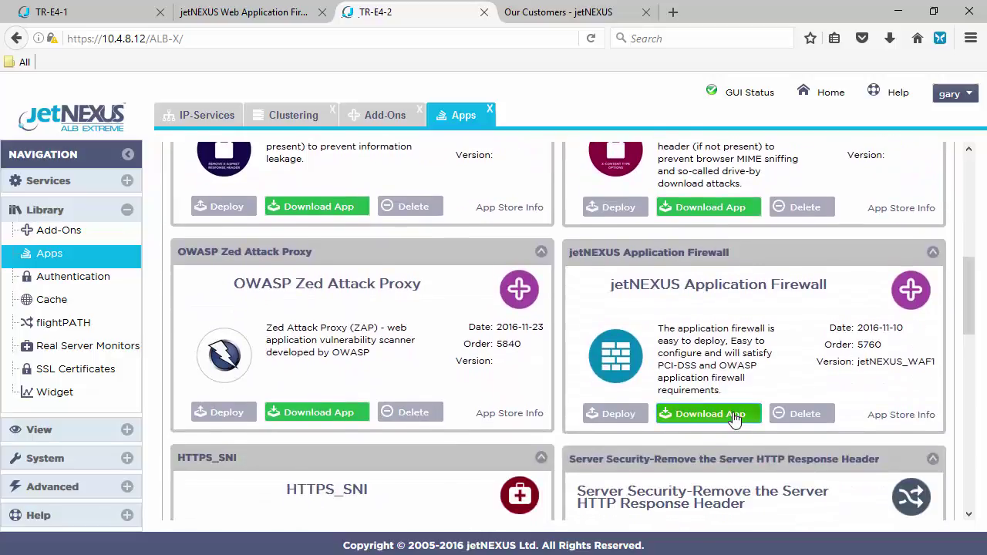
pyautogui.click(735, 416)
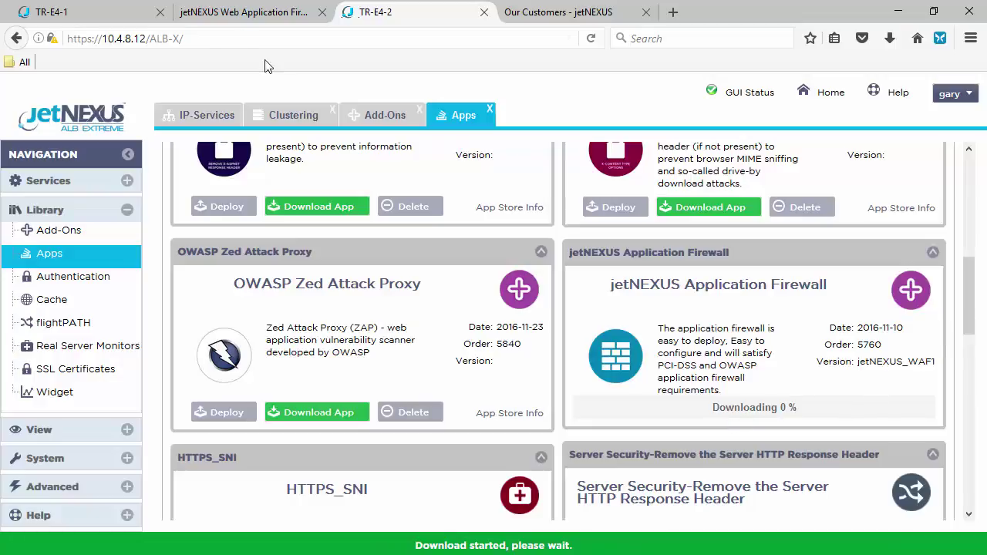
pyautogui.click(94, 13)
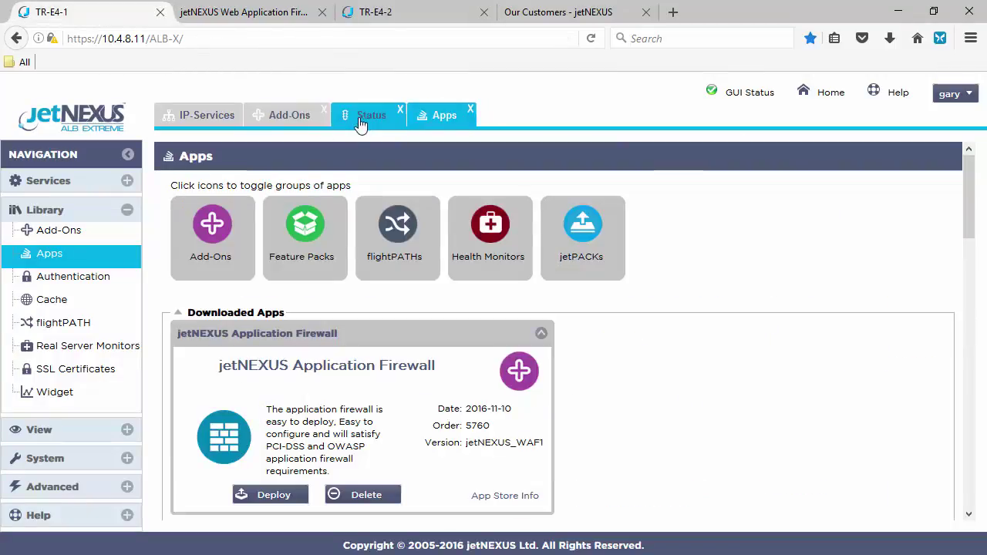
# Name the second add-on container WAF2 with external IP 10.4.8.99, apply it and start it
pyautogui.click(287, 117)
pyautogui.scroll(-3, 421, 460)
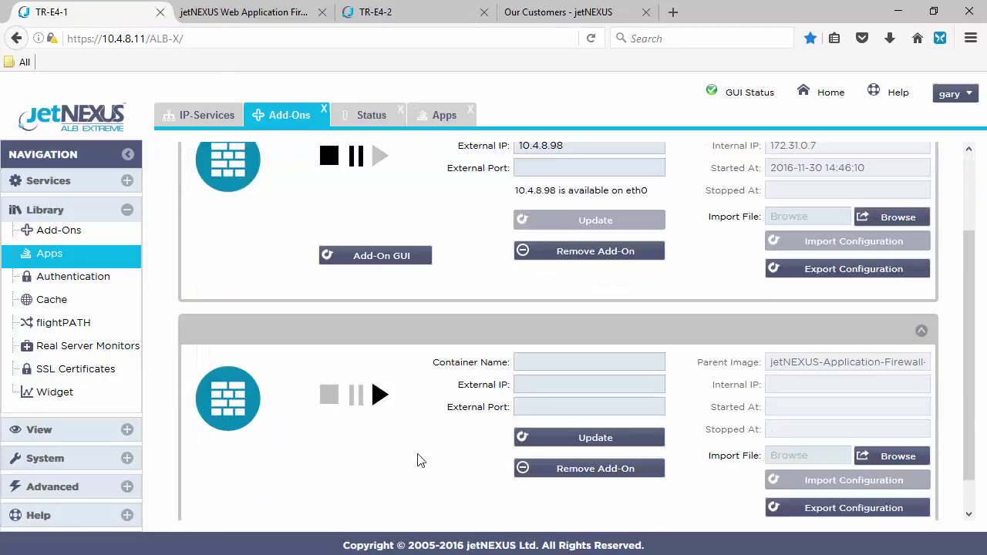
pyautogui.click(540, 361)
pyautogui.press('Tab')
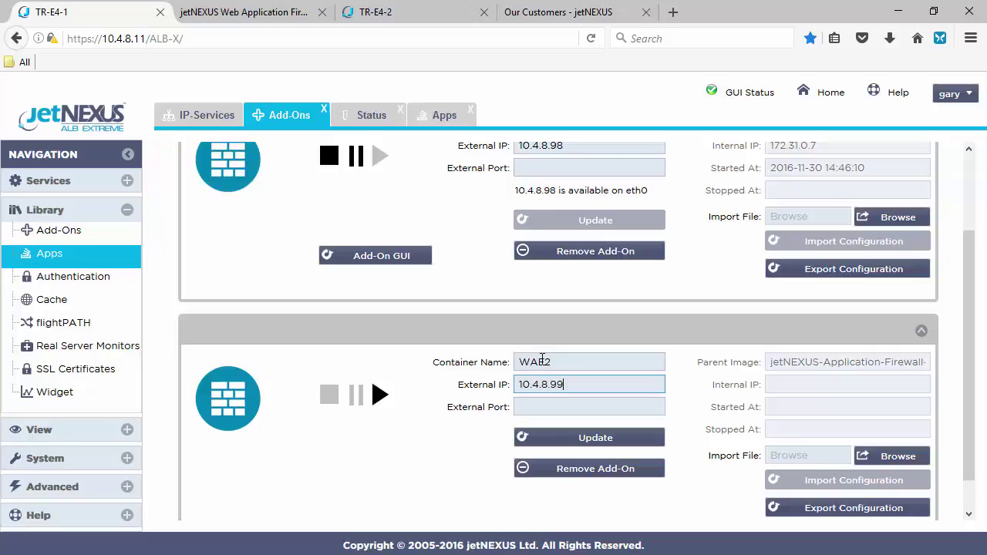
pyautogui.click(620, 439)
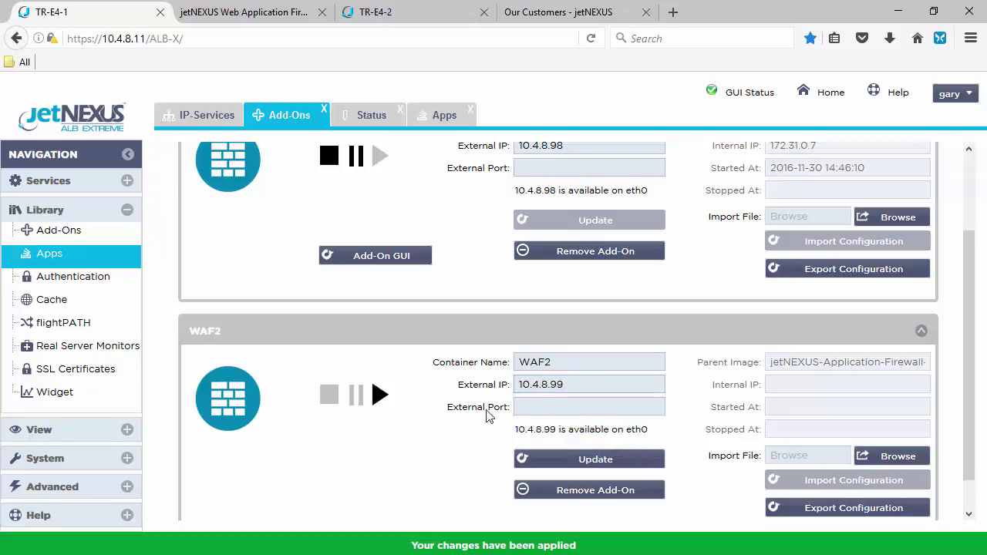
pyautogui.click(380, 395)
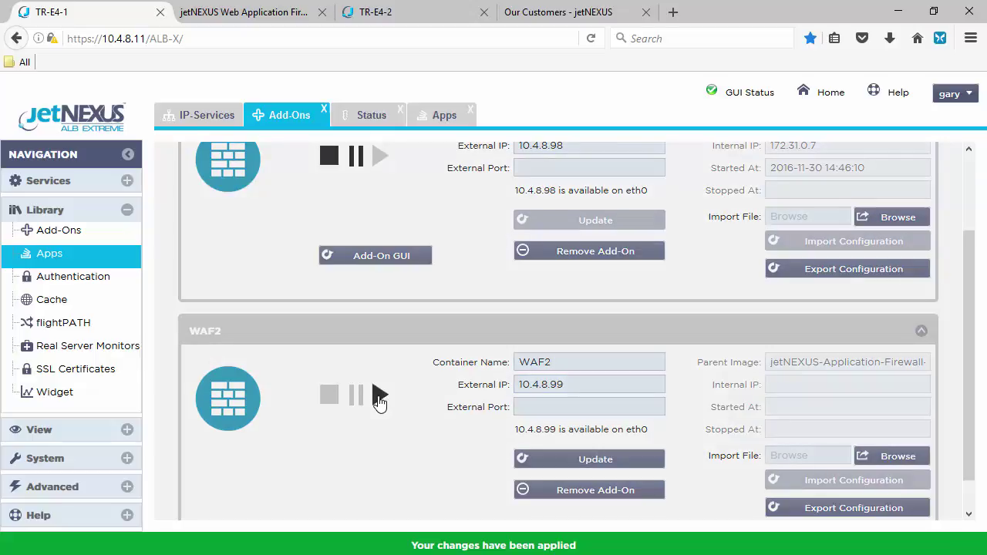
pyautogui.click(378, 396)
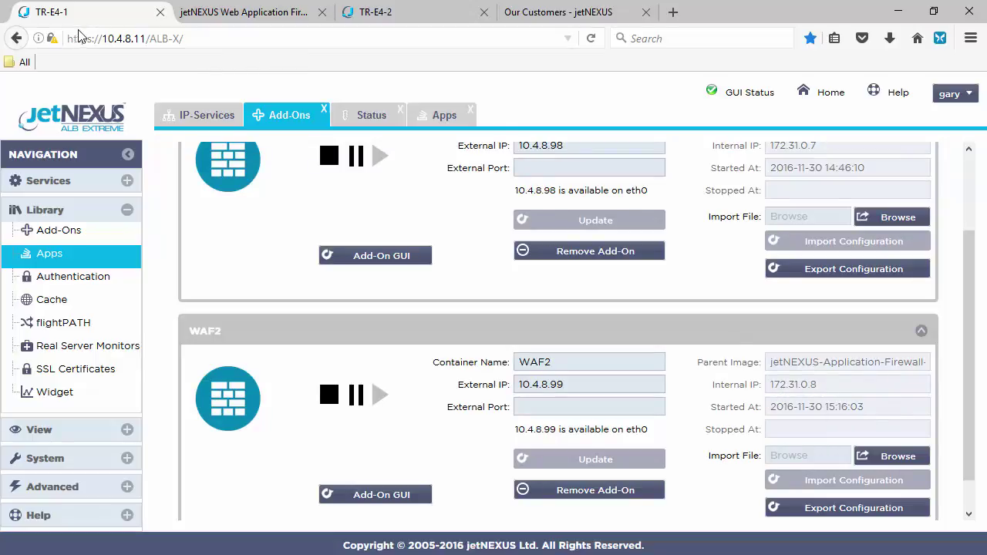
# Confirm WAF2 shows green among the real servers and open its Add-On GUI
pyautogui.click(193, 123)
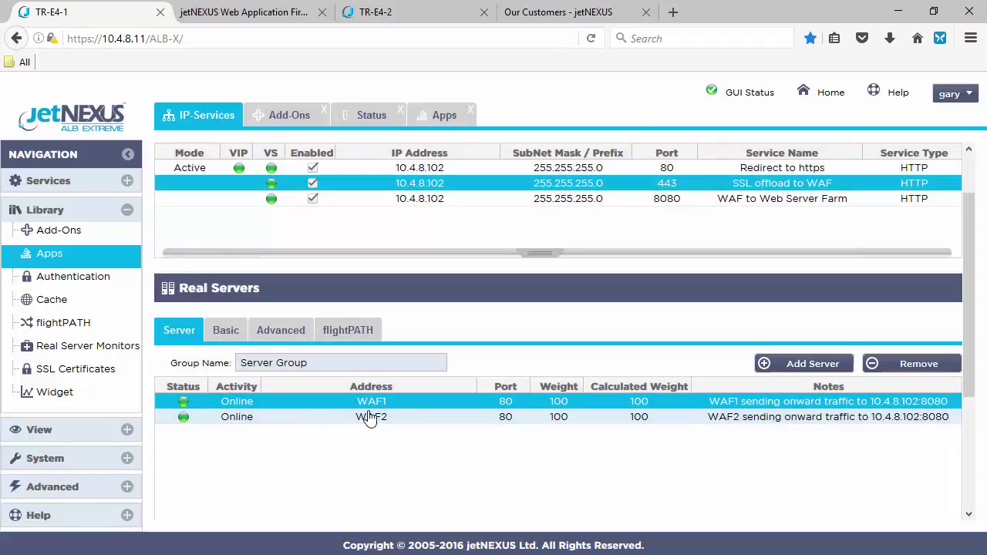
pyautogui.click(289, 114)
pyautogui.scroll(-2, 458, 423)
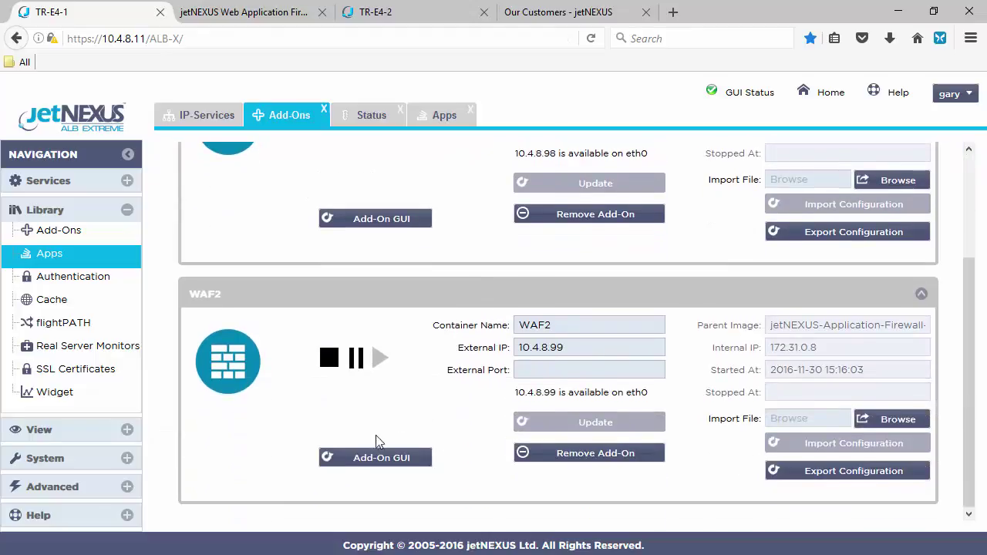
pyautogui.click(375, 458)
# Sign in to WAF2 and change its Real Server / VIP Address to 10.4.8.102:8080
pyautogui.click(591, 311)
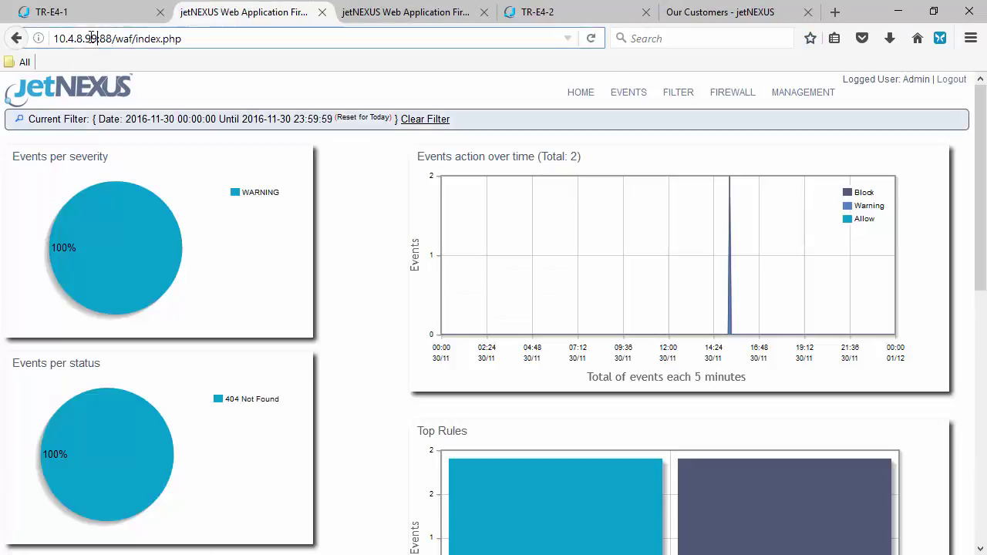
pyautogui.moveTo(98, 39); pyautogui.dragTo(53, 38)
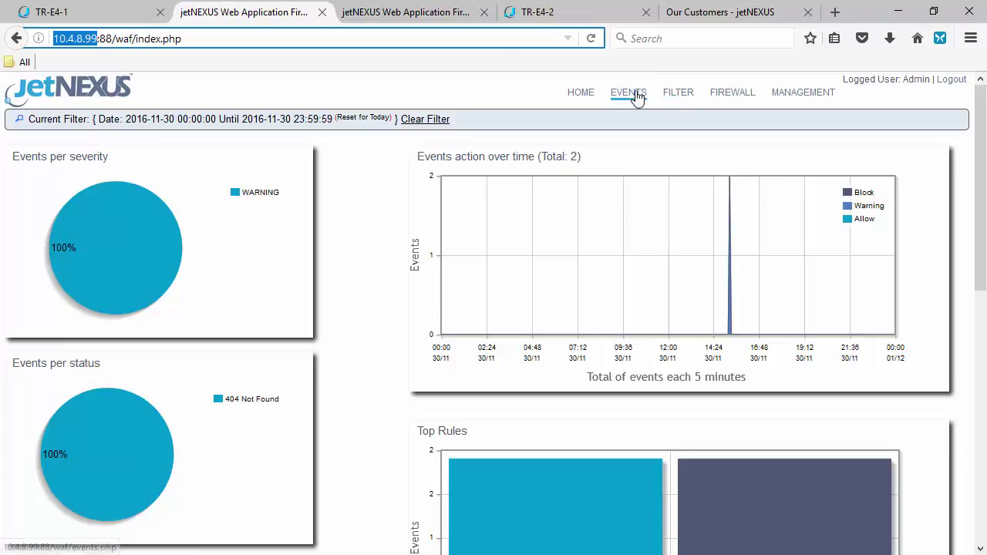
pyautogui.click(725, 98)
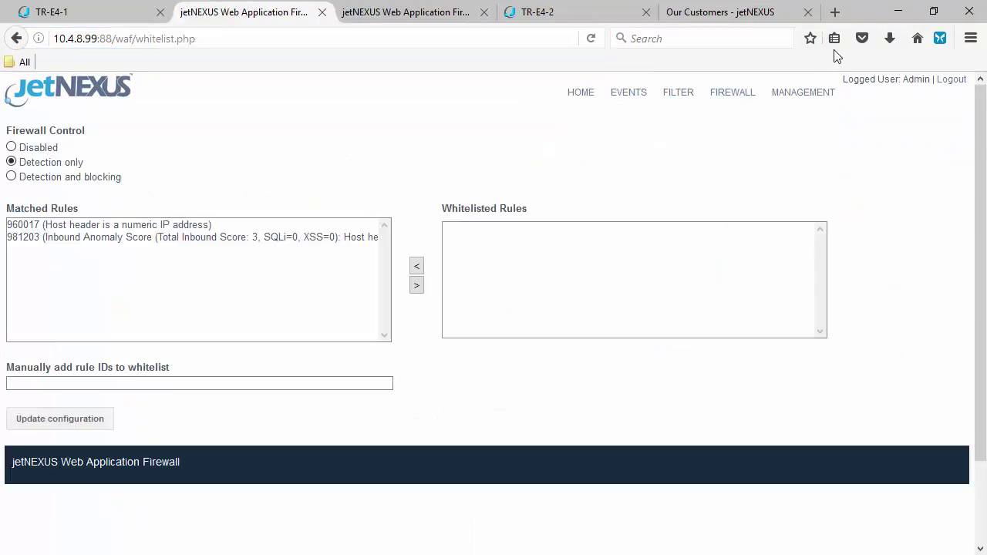
pyautogui.click(804, 99)
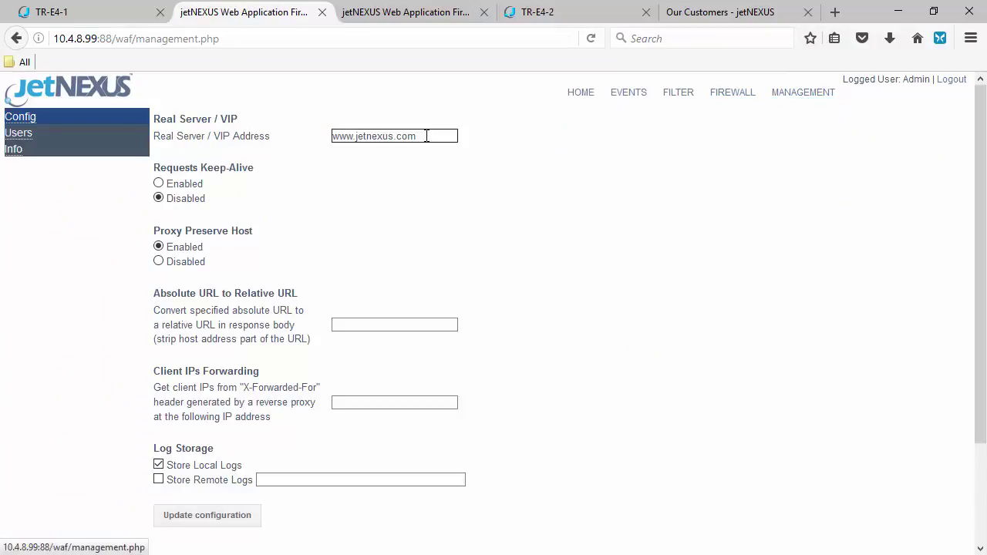
pyautogui.moveTo(425, 132); pyautogui.dragTo(300, 130)
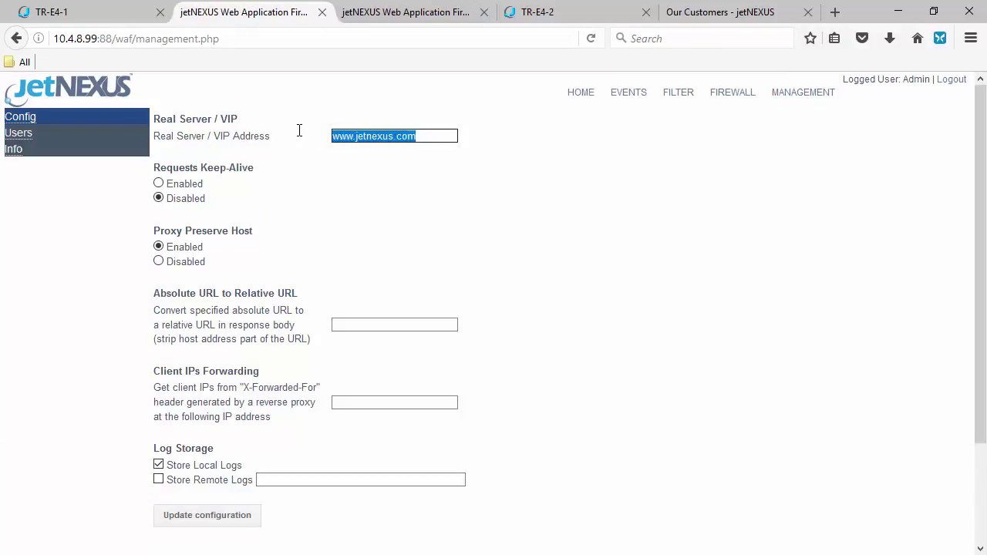
pyautogui.write('10.4.8.102:')
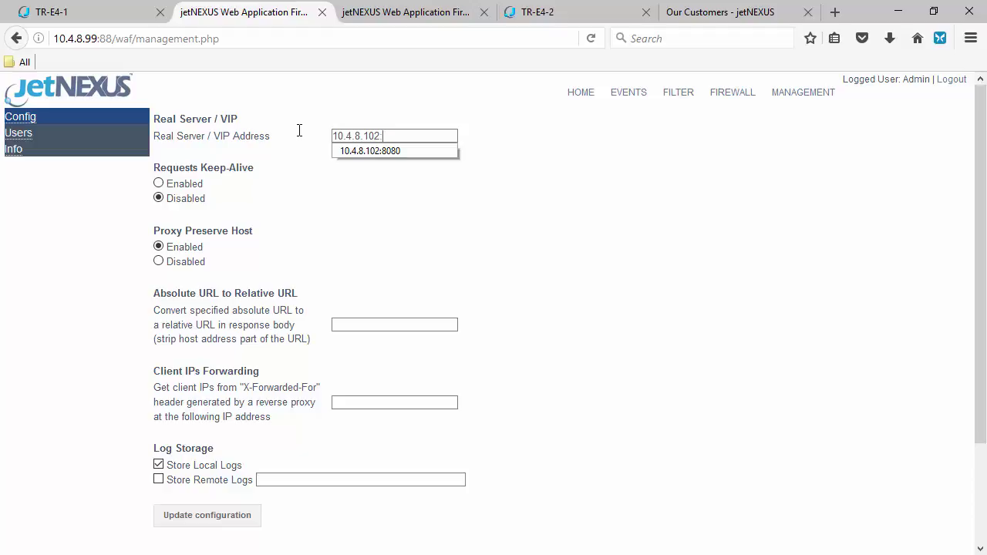
pyautogui.write('8080')
pyautogui.press('Down')
pyautogui.press('Return')
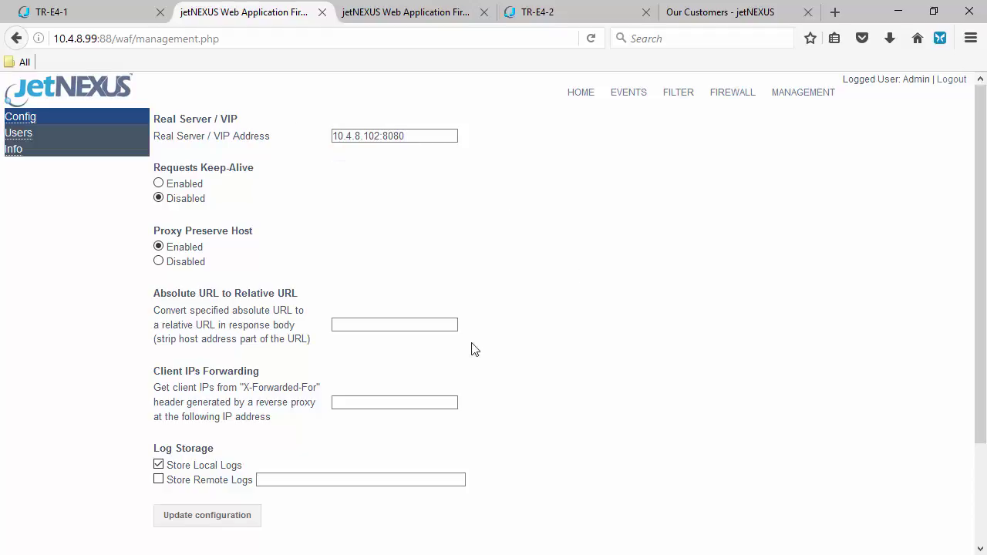
pyautogui.scroll(-3, 472, 348)
pyautogui.click(198, 401)
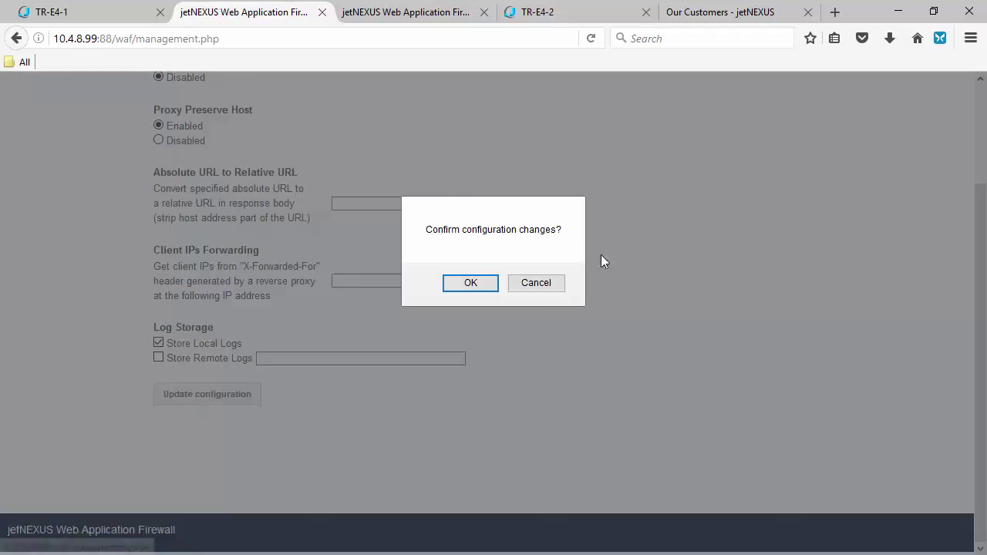
pyautogui.click(472, 285)
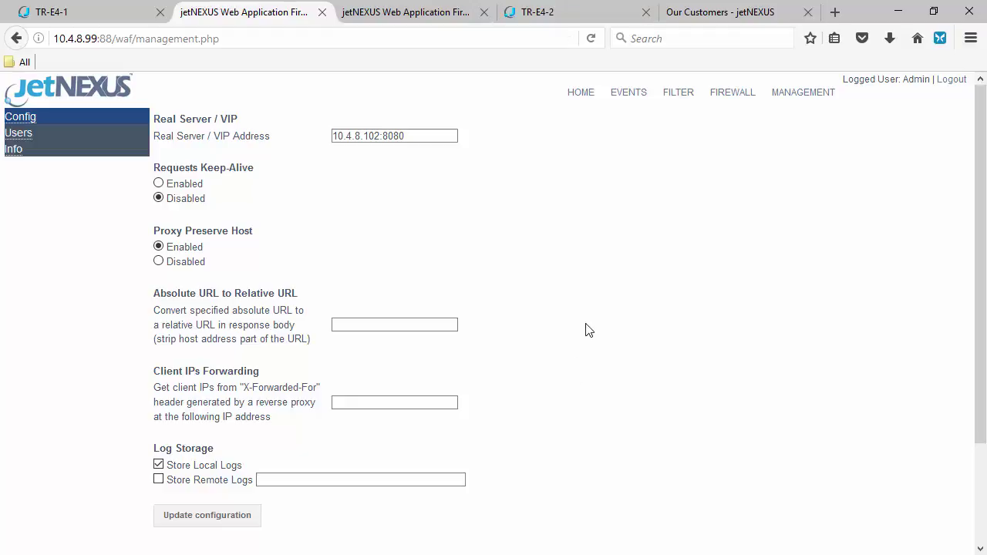
# Reload the firewall whitelist, showing Detection only mode with rules 960017 and 981203
pyautogui.click(809, 97)
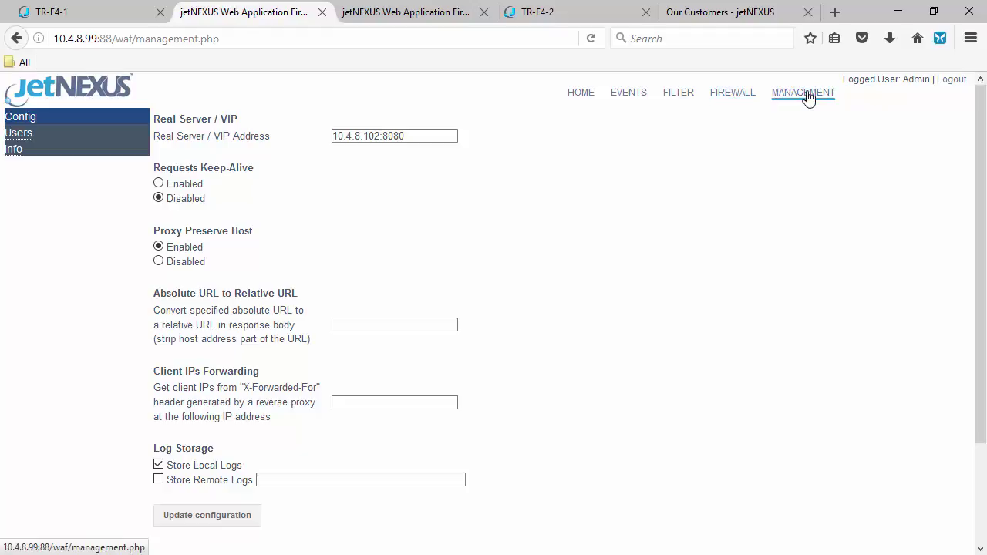
pyautogui.click(736, 103)
pyautogui.click(592, 38)
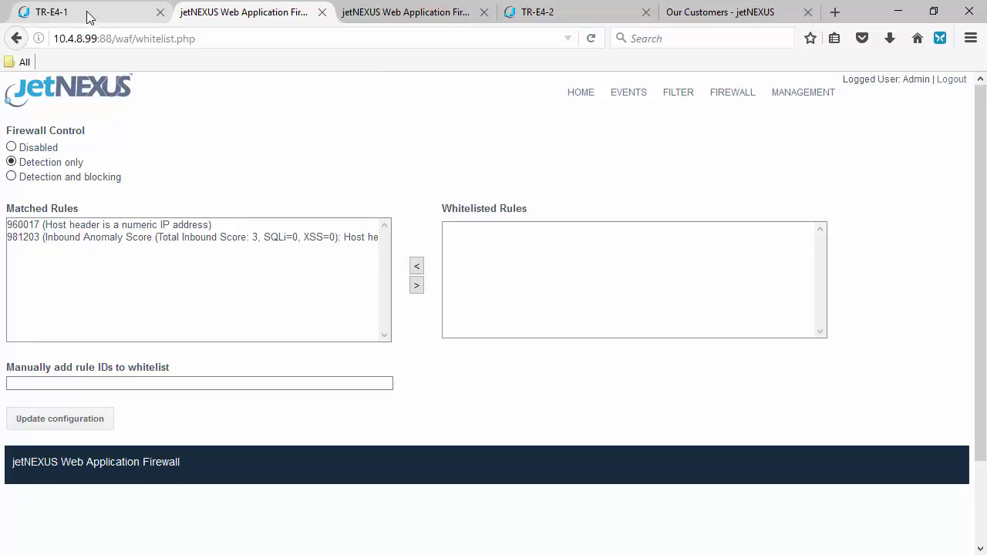
# Browse the jetNEXUS site's Beliefs and Events pages, check TR-E4-1's status, then switch to TR-E4-2
pyautogui.click(698, 13)
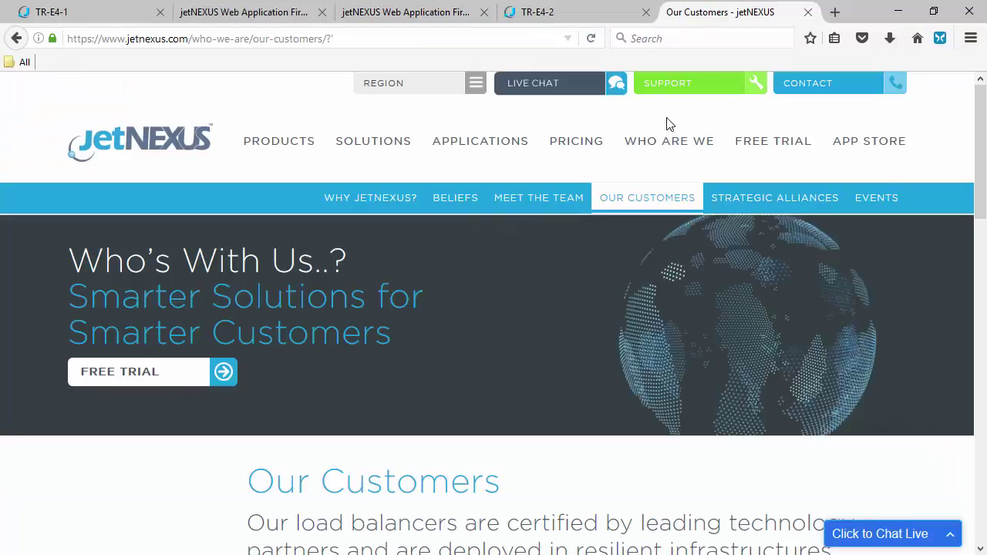
pyautogui.click(462, 207)
pyautogui.click(82, 11)
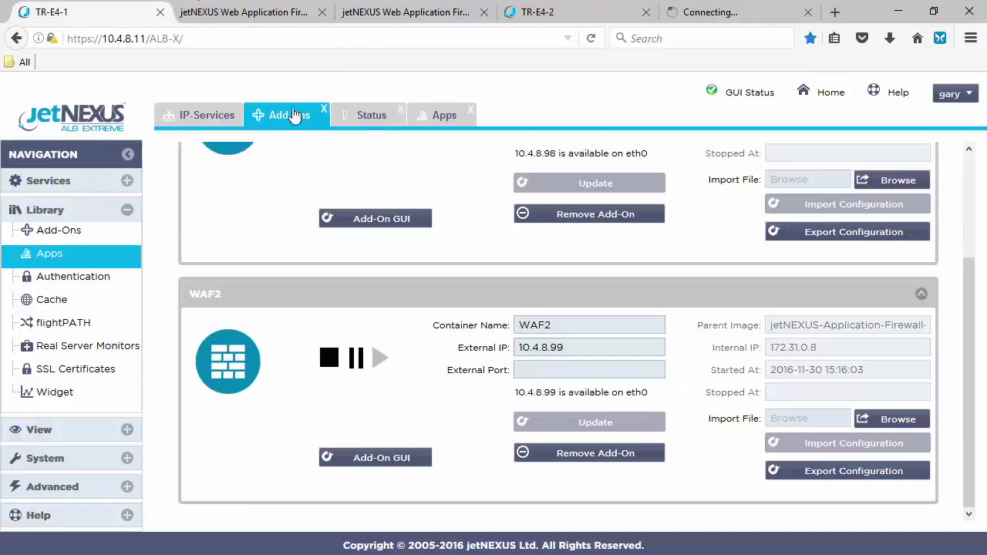
pyautogui.click(372, 118)
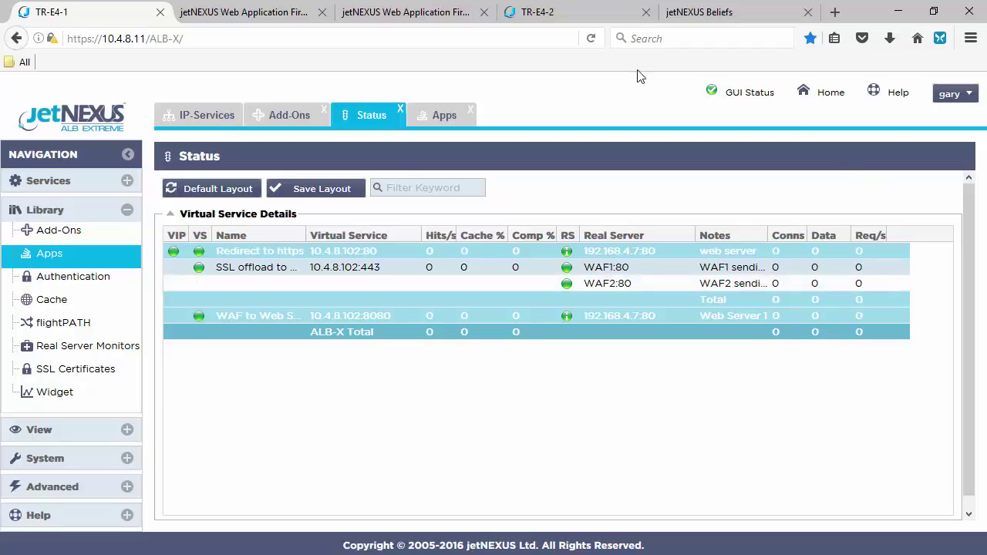
pyautogui.click(723, 14)
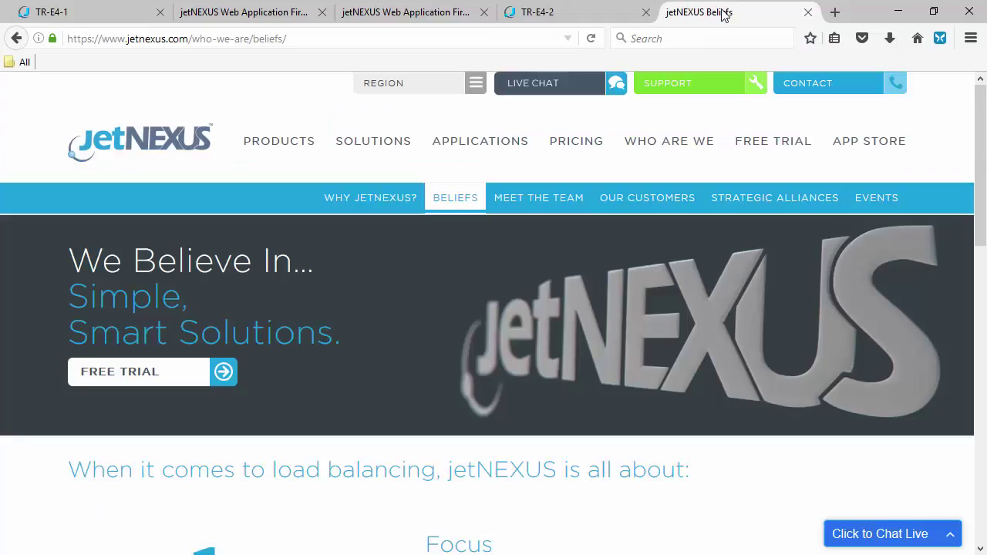
pyautogui.click(875, 199)
pyautogui.click(110, 11)
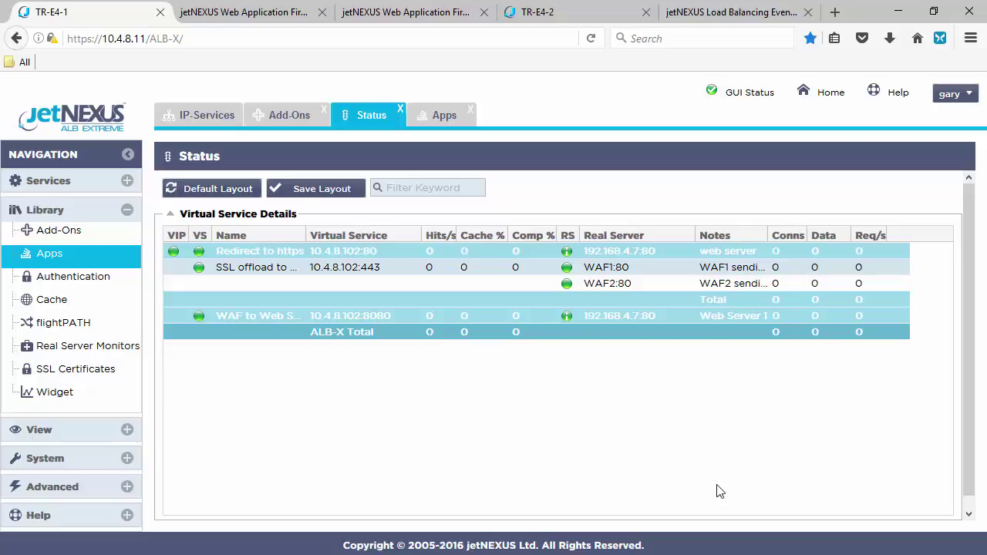
pyautogui.click(564, 11)
pyautogui.moveTo(970, 275); pyautogui.dragTo(976, 160)
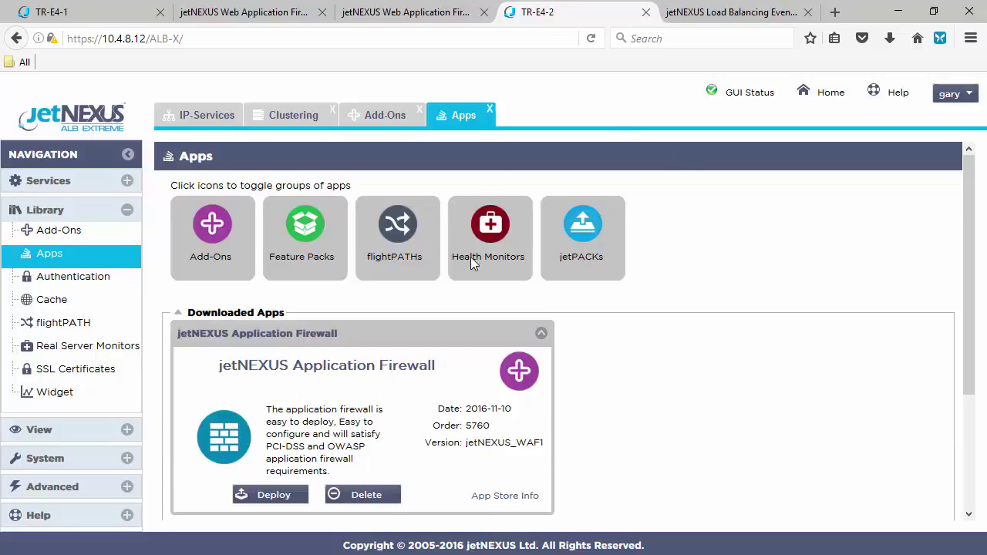
# Deploy the jetNEXUS Application Firewall app on TR-E4-2 and confirm with OK
pyautogui.click(275, 495)
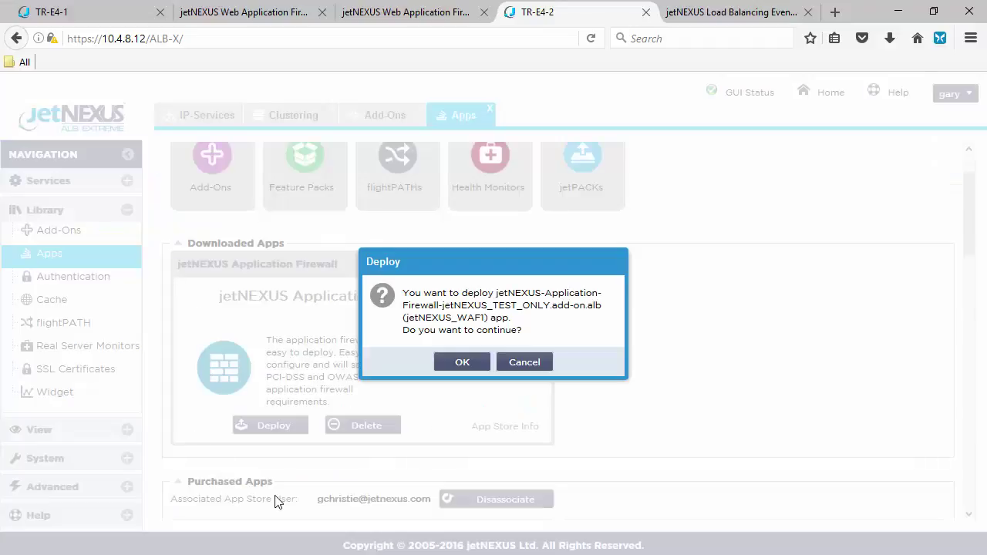
pyautogui.click(462, 362)
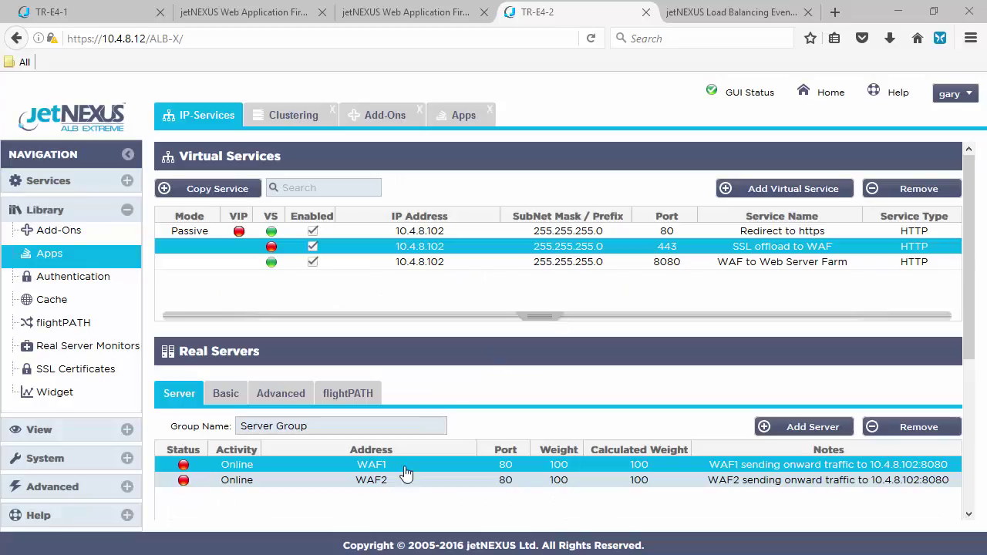
# Configure container WAF1 with external IP 10.4.8.96, correcting the subnet, and start it
pyautogui.click(393, 121)
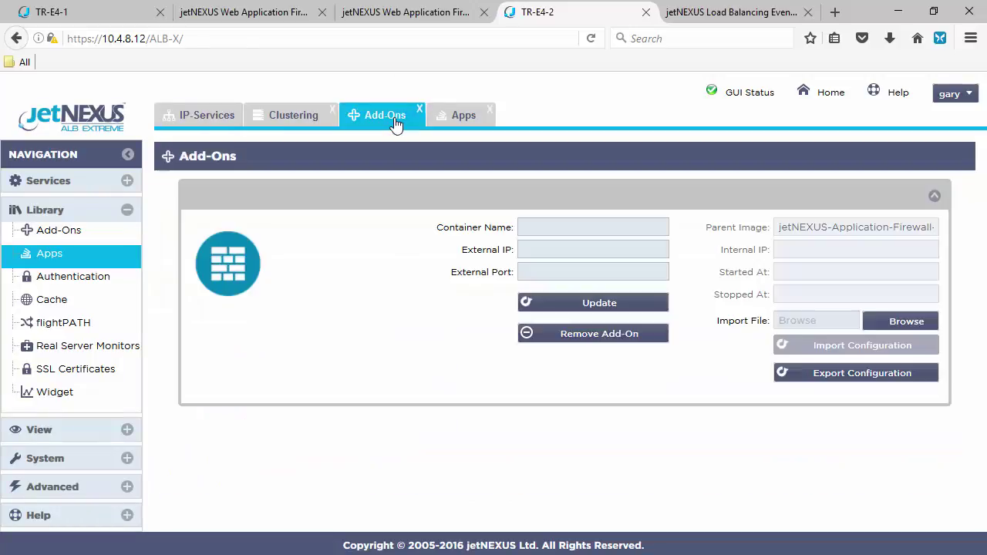
pyautogui.click(541, 230)
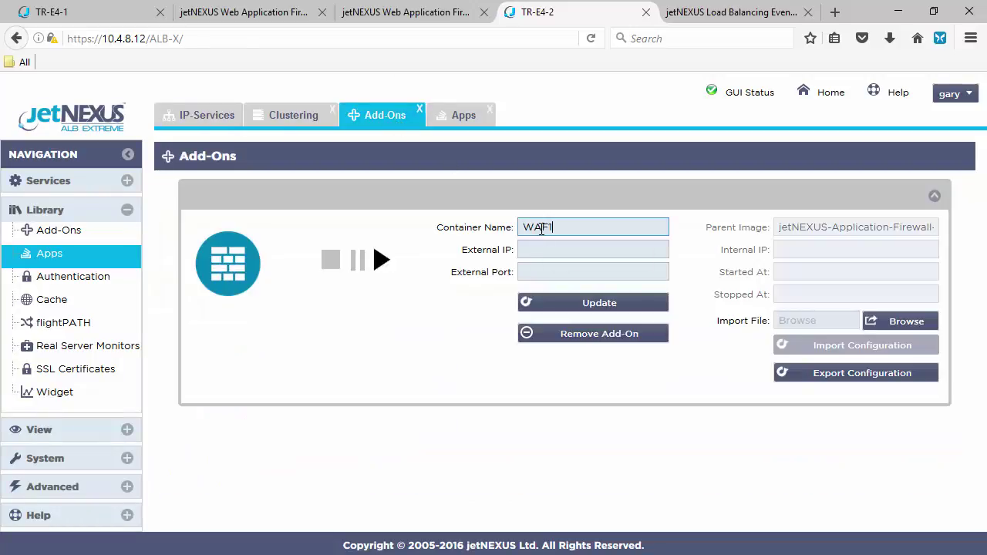
pyautogui.write('WAF1')
pyautogui.press('Tab')
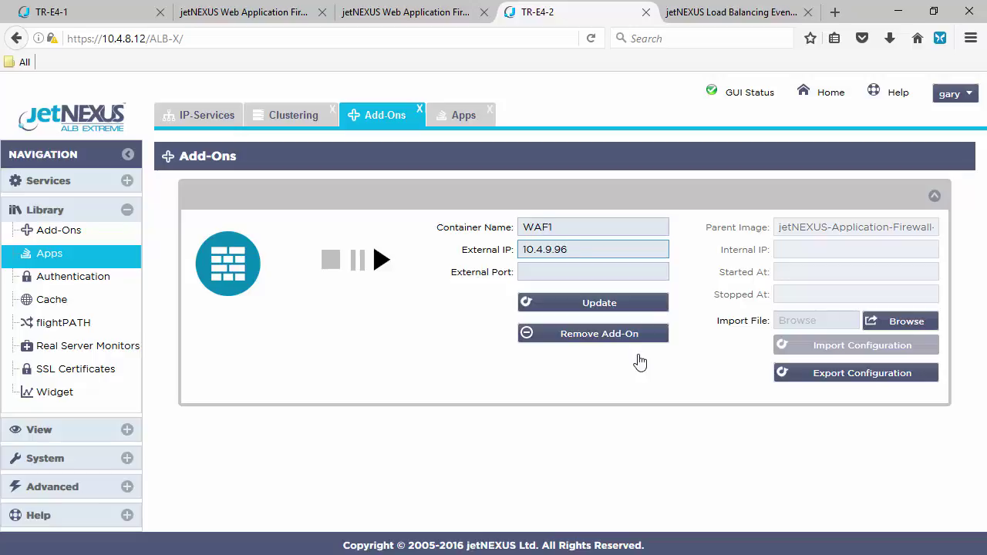
pyautogui.click(604, 304)
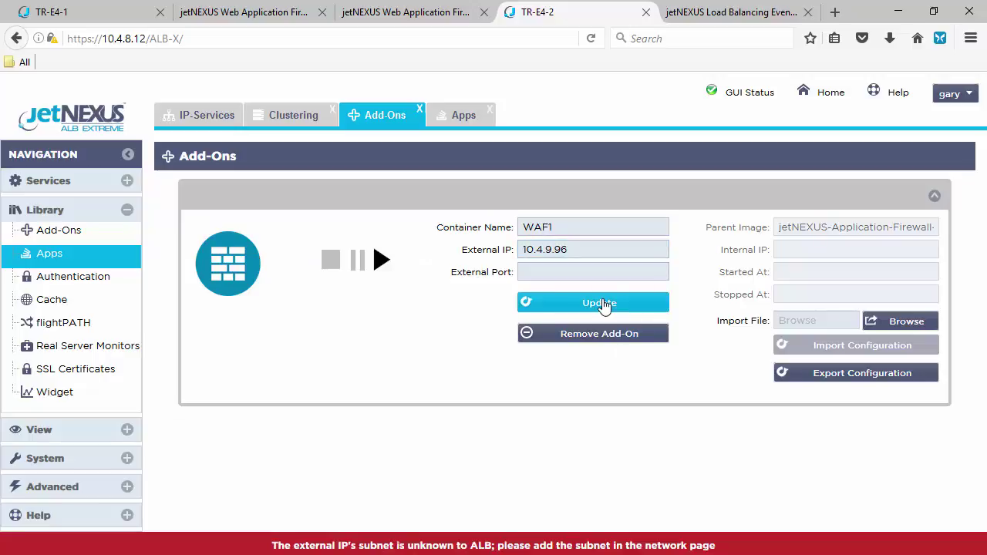
pyautogui.click(550, 250)
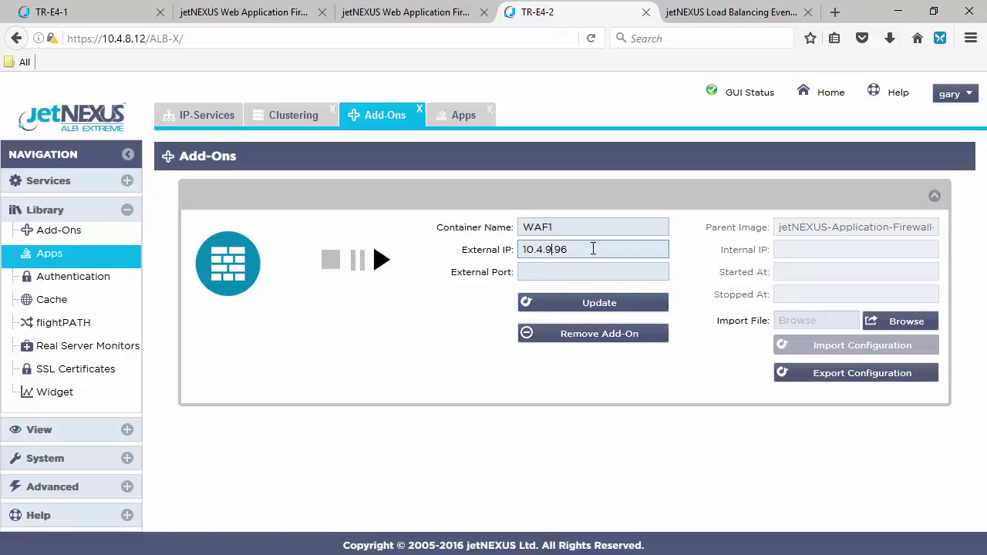
pyautogui.click(591, 302)
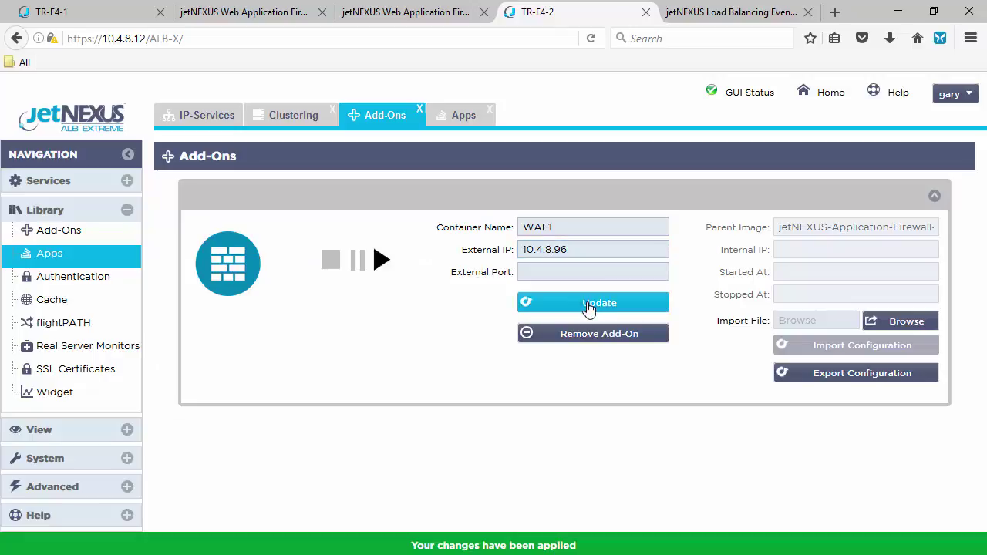
pyautogui.click(381, 262)
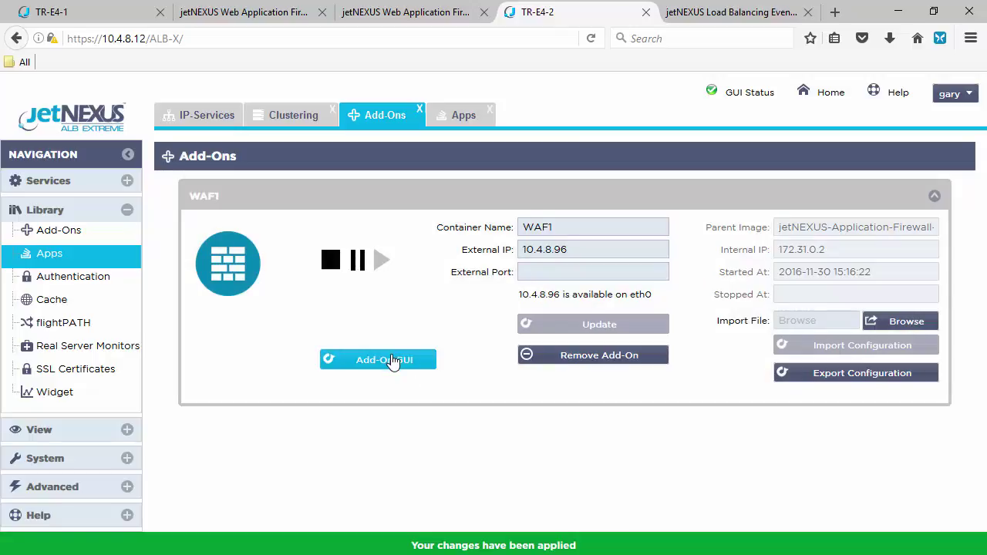
# Open WAF1's web interface and sign in with the admin credentials, letting the browser save them
pyautogui.click(392, 361)
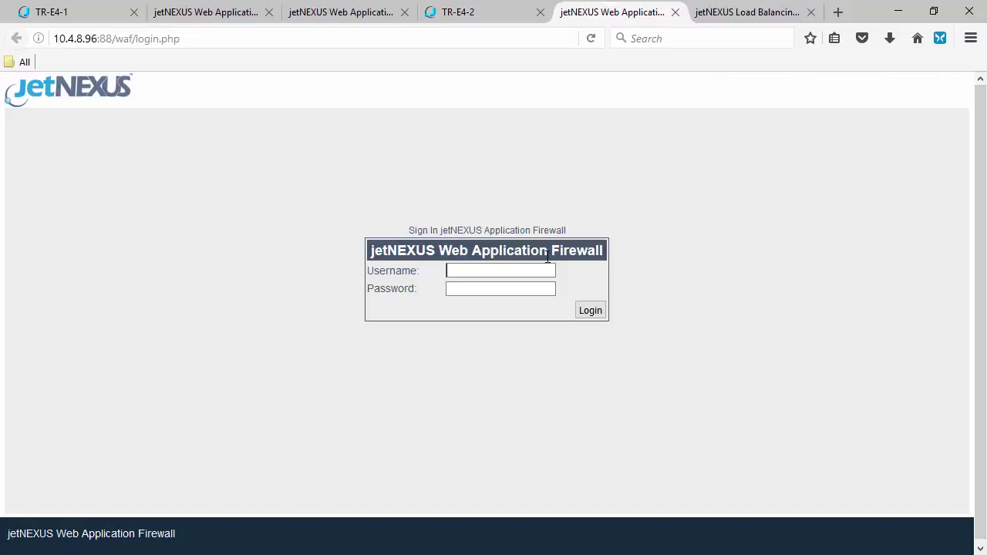
pyautogui.write('admin')
pyautogui.press('Tab')
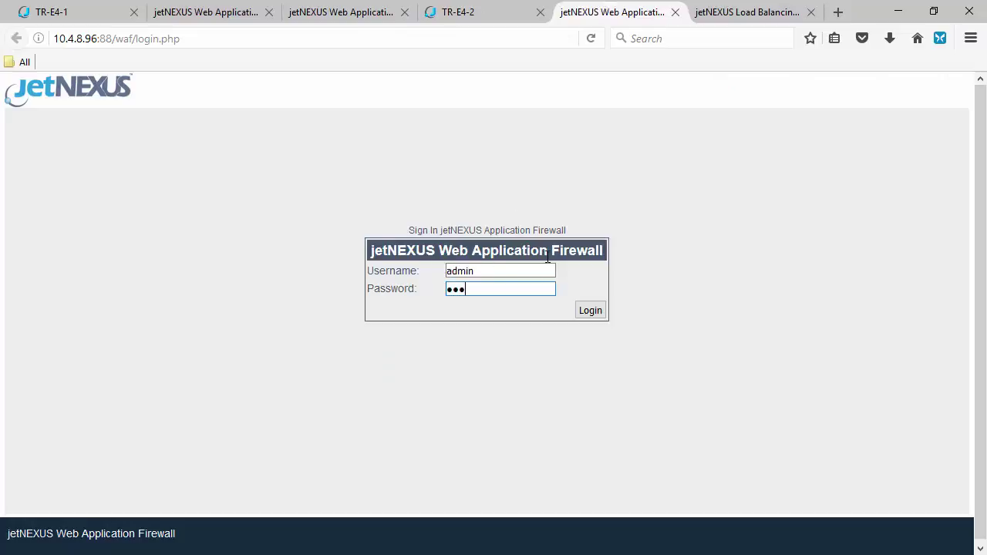
pyautogui.write('jetnexus')
pyautogui.press('Return')
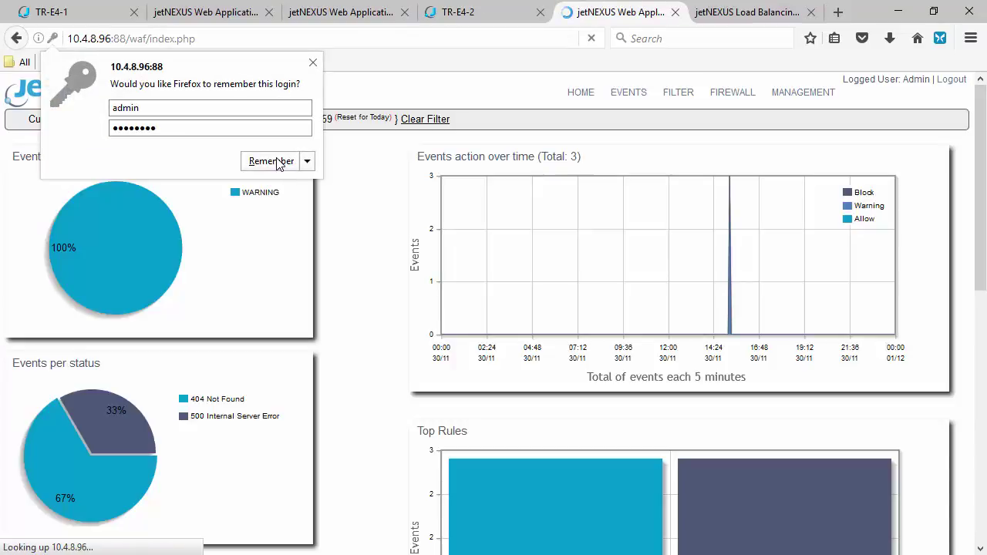
pyautogui.click(279, 165)
# Set WAF1's real server address to 10.4.8.102:8080, save the configuration, and view the whitelist
pyautogui.click(779, 95)
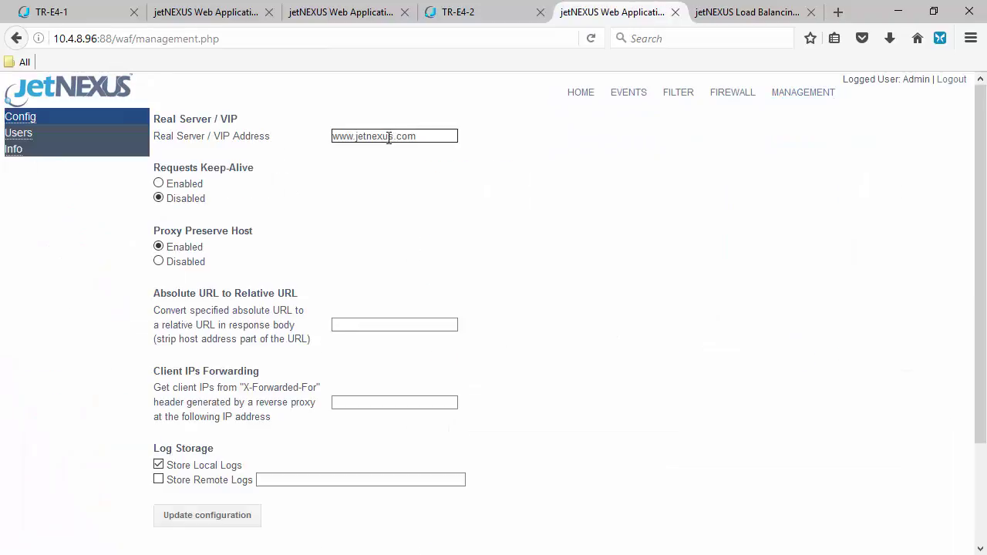
pyautogui.moveTo(445, 136); pyautogui.dragTo(279, 124)
pyautogui.write('192')
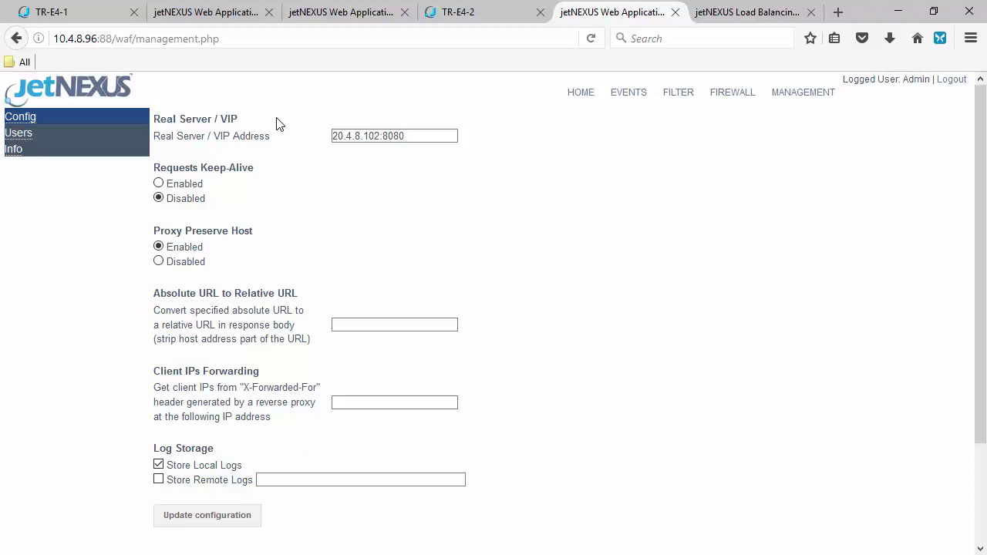
pyautogui.click(336, 135)
pyautogui.press('BackSpace')
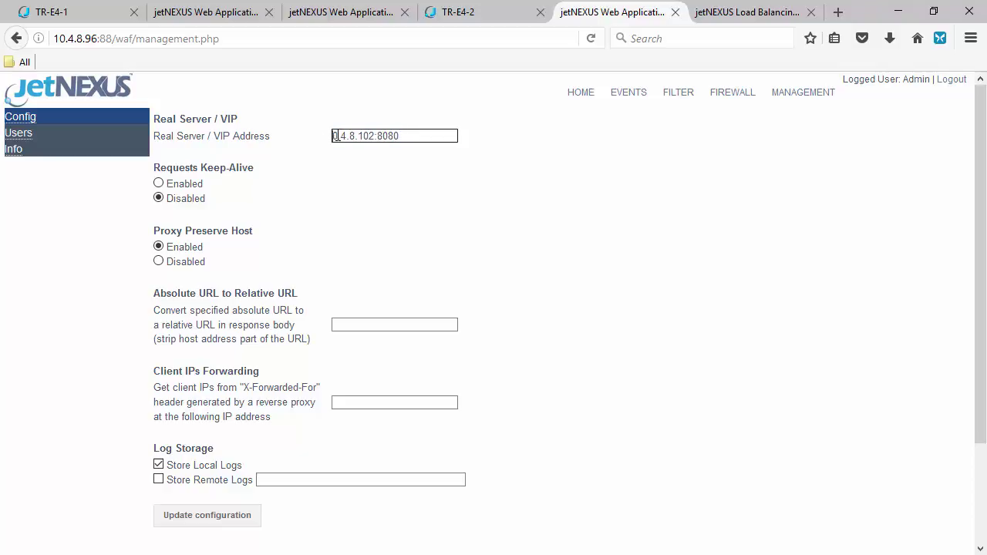
pyautogui.write('1')
pyautogui.click(379, 152)
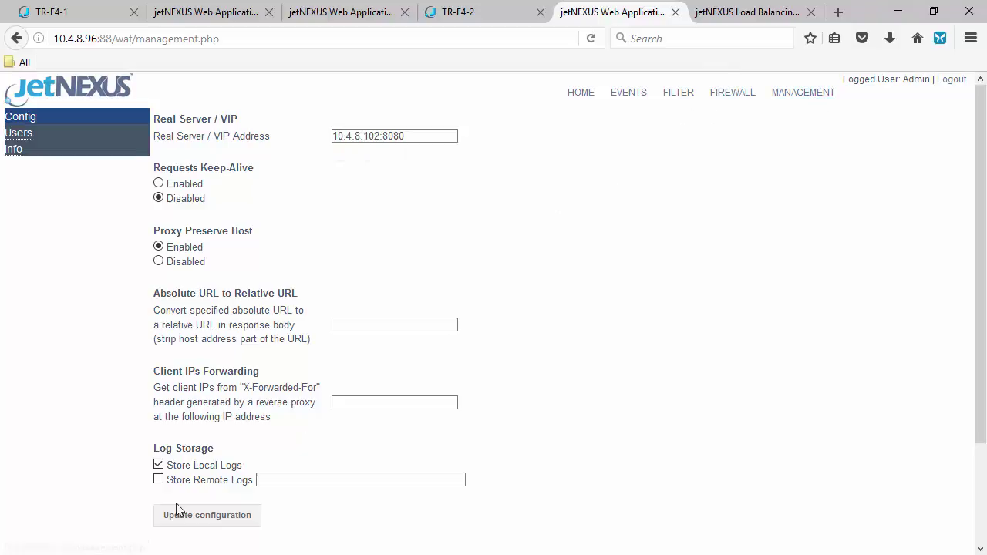
pyautogui.click(193, 521)
pyautogui.click(474, 287)
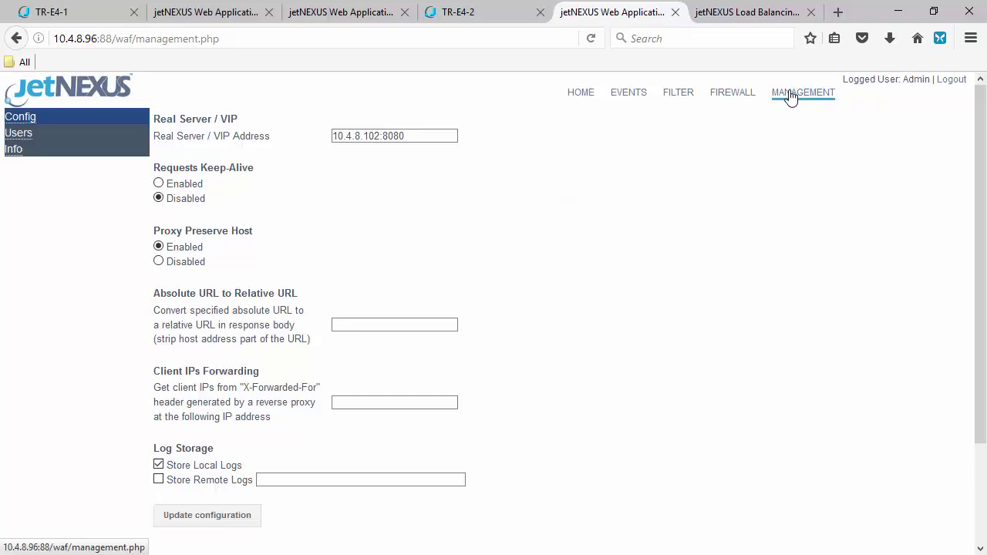
pyautogui.click(737, 94)
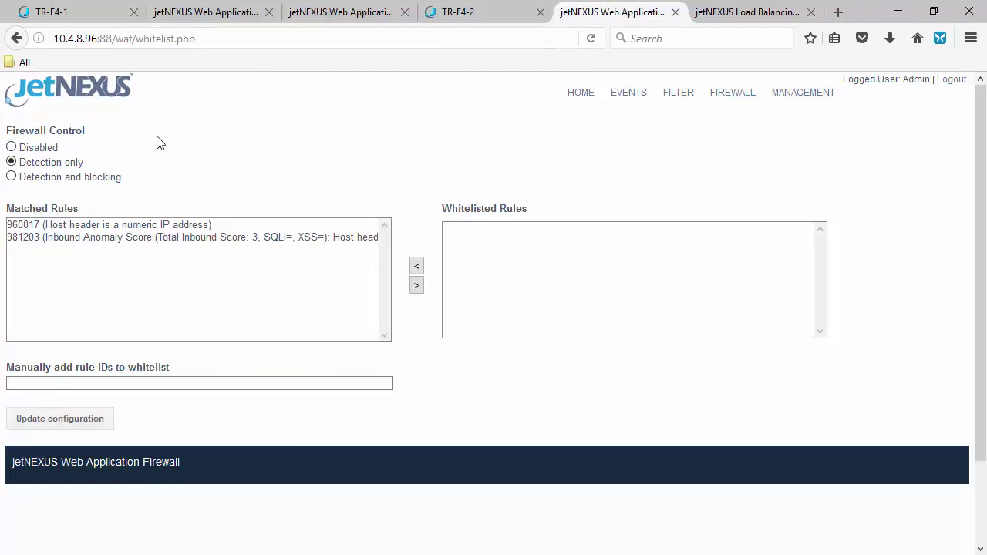
# Raise TR-E4-2 to cluster priority 1 above TR-E4-1 and check its virtual service is Active
pyautogui.click(496, 13)
pyautogui.click(225, 117)
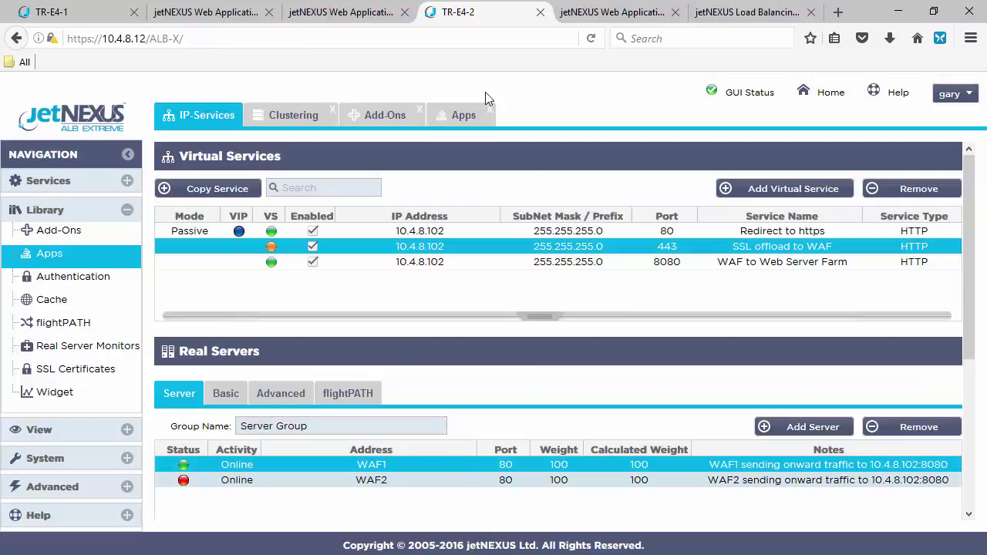
pyautogui.click(55, 460)
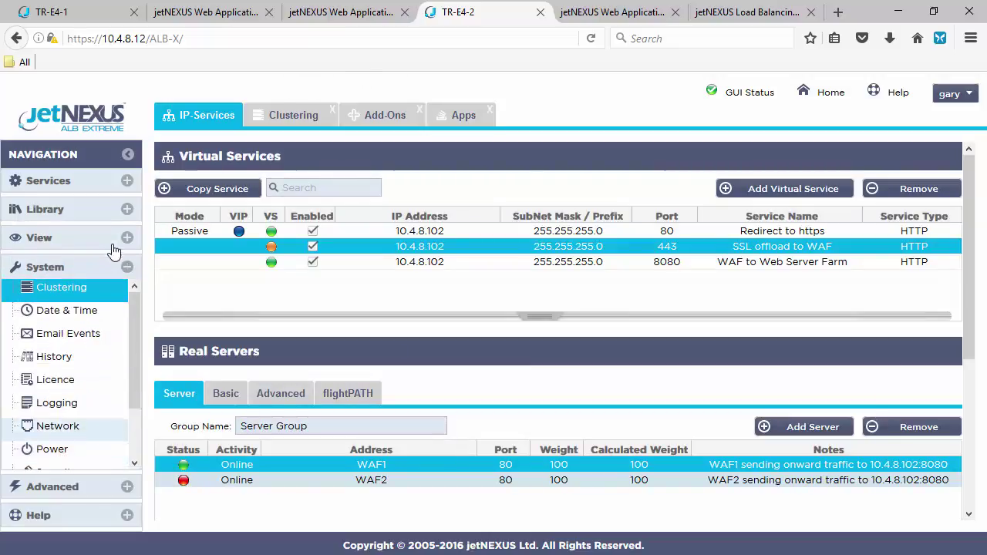
pyautogui.click(61, 287)
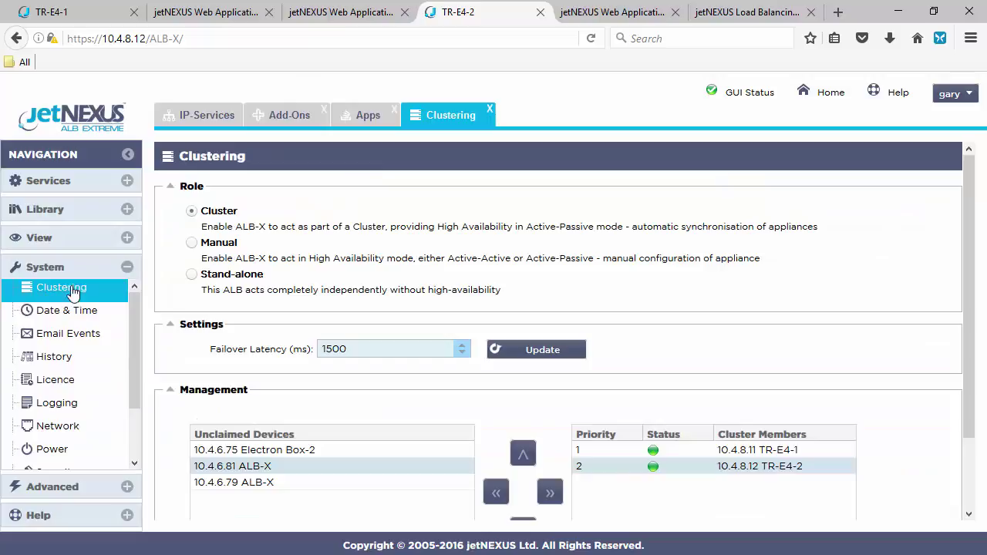
pyautogui.click(775, 467)
pyautogui.click(525, 458)
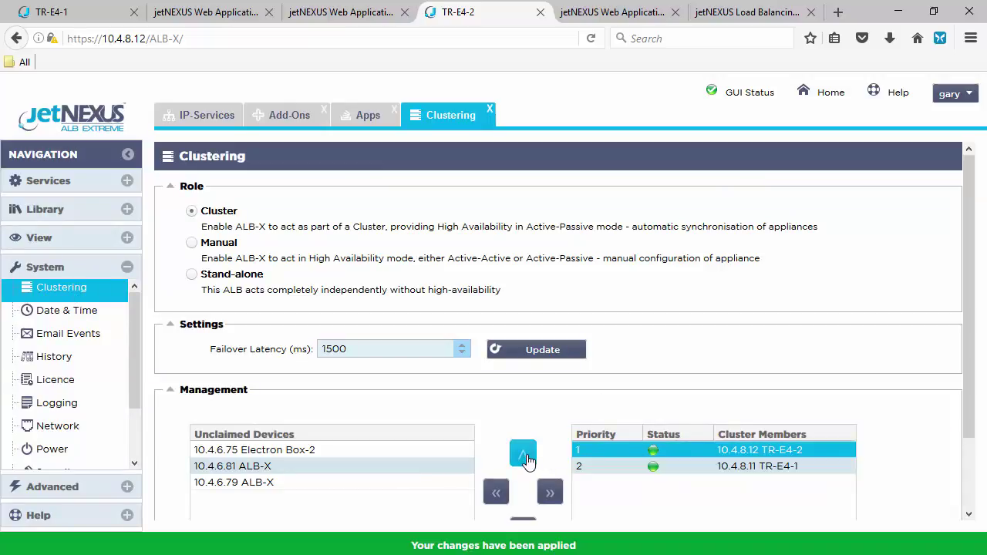
pyautogui.click(195, 123)
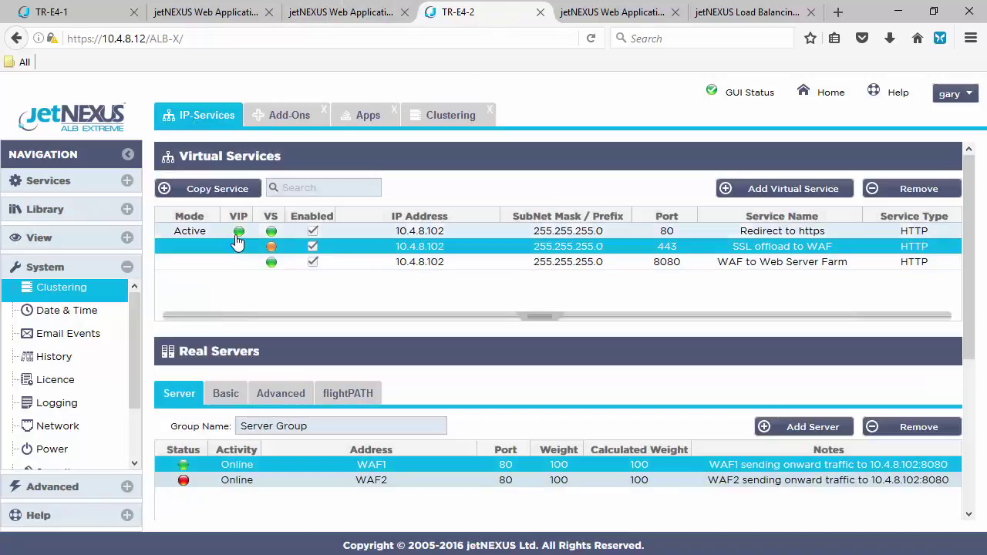
# Open the Status table and hide its Cache % and Comp % columns
pyautogui.click(52, 238)
pyautogui.click(62, 362)
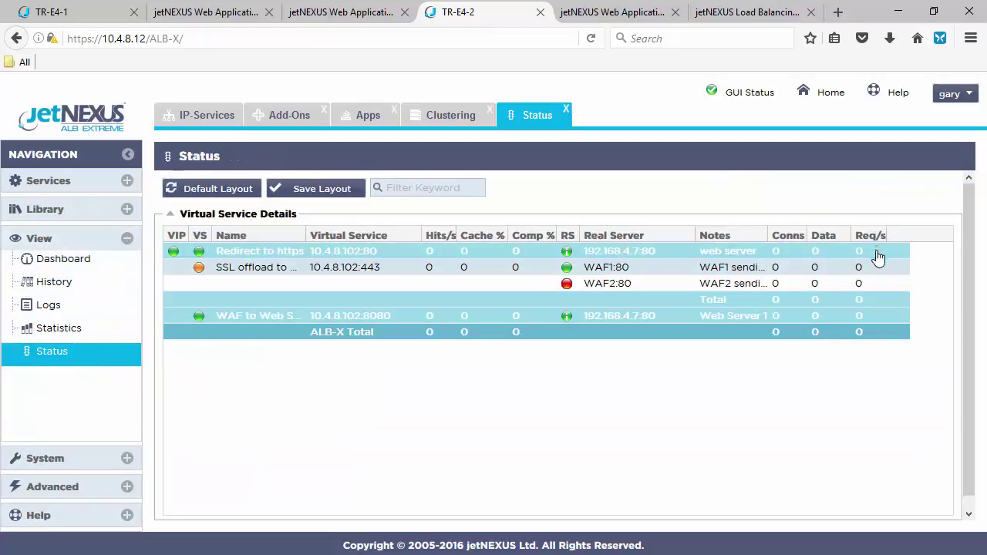
pyautogui.click(500, 235)
pyautogui.moveTo(580, 253)
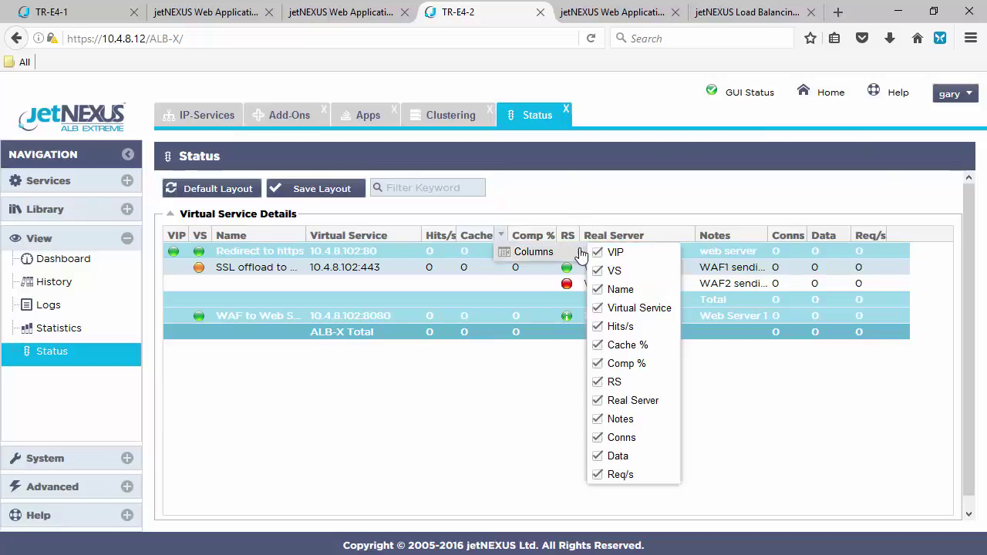
pyautogui.click(600, 348)
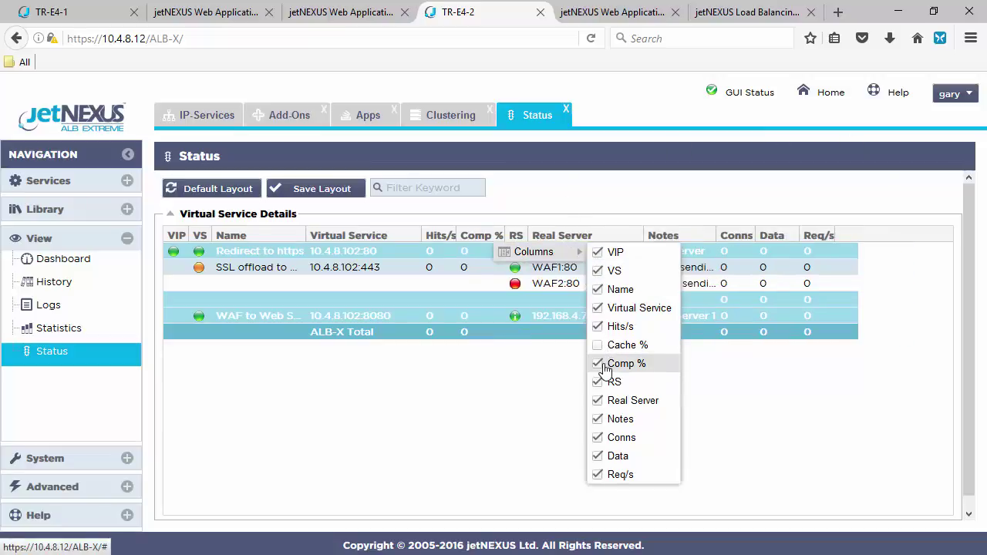
pyautogui.click(601, 365)
pyautogui.click(491, 406)
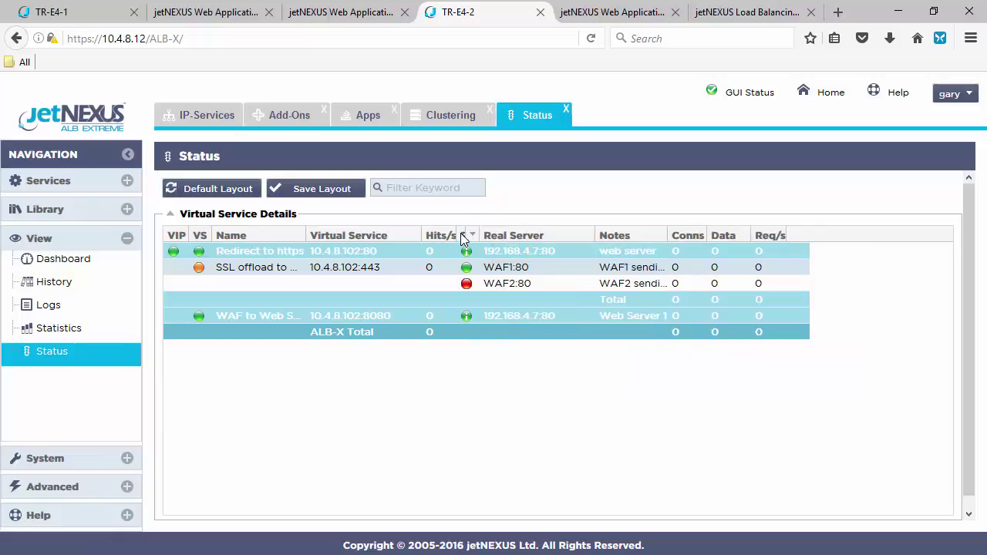
# Widen the Hits/s and Notes columns and save the status table layout
pyautogui.moveTo(461, 232); pyautogui.dragTo(535, 230)
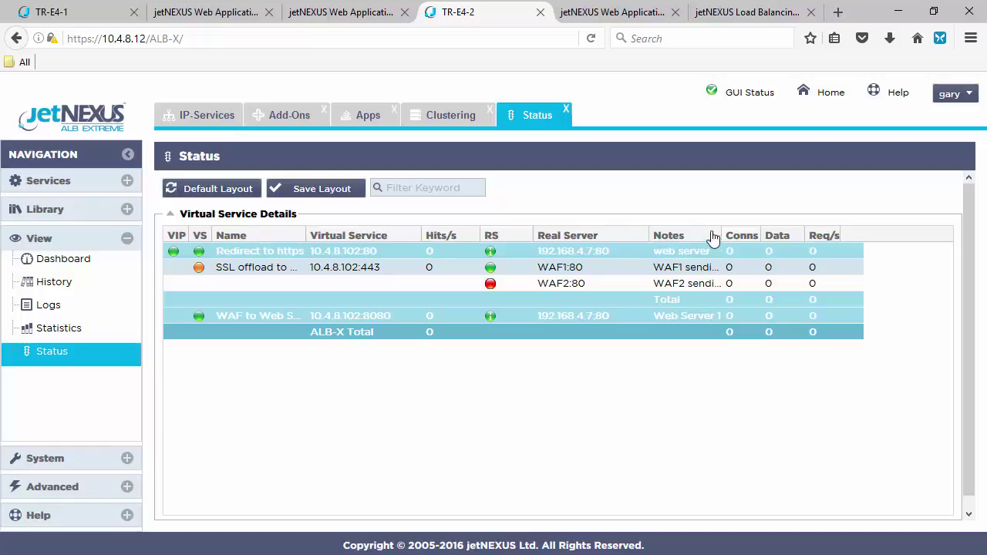
pyautogui.moveTo(724, 232); pyautogui.dragTo(805, 232)
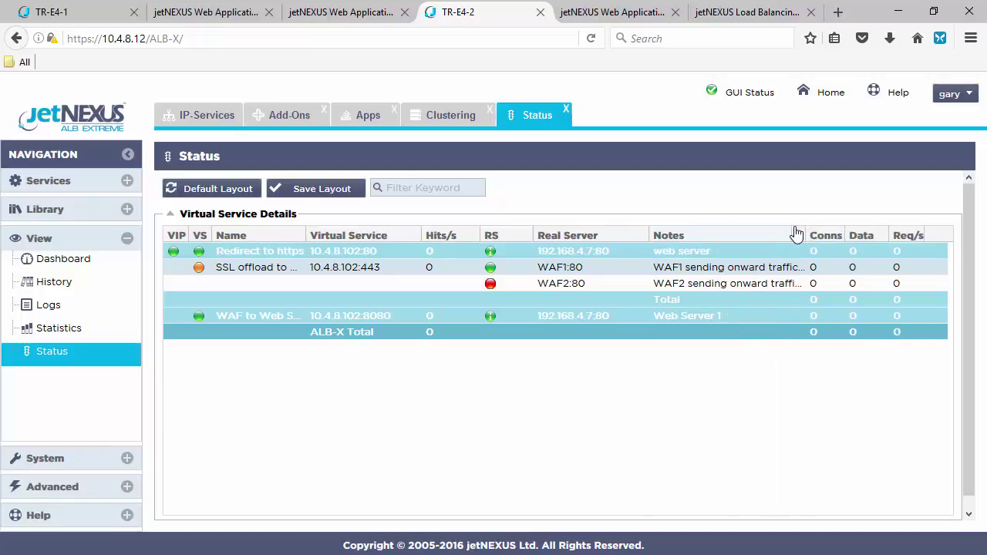
pyautogui.click(304, 195)
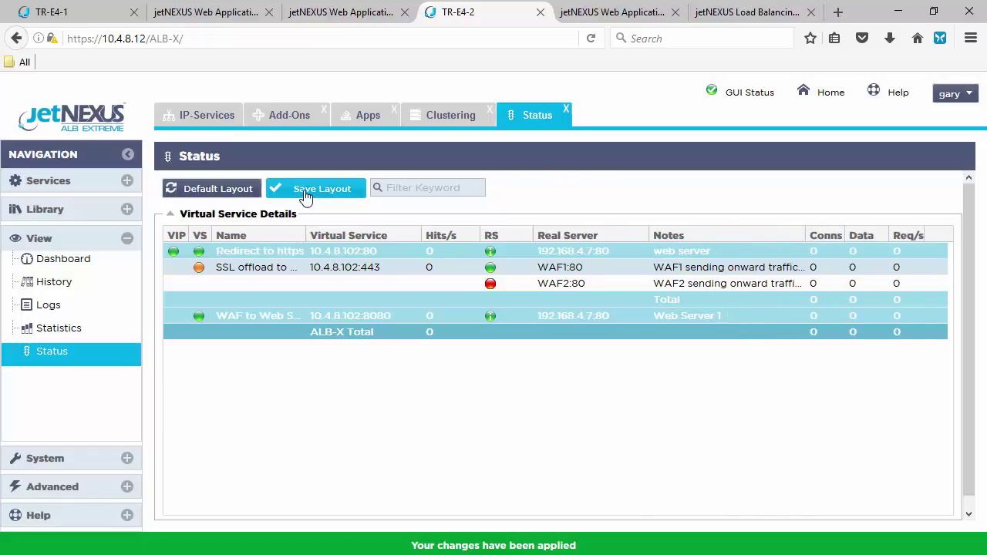
# Browse the Why jetNEXUS and Our Customers pages, checking TR-E4-1 and TR-E4-2 status in between
pyautogui.click(750, 13)
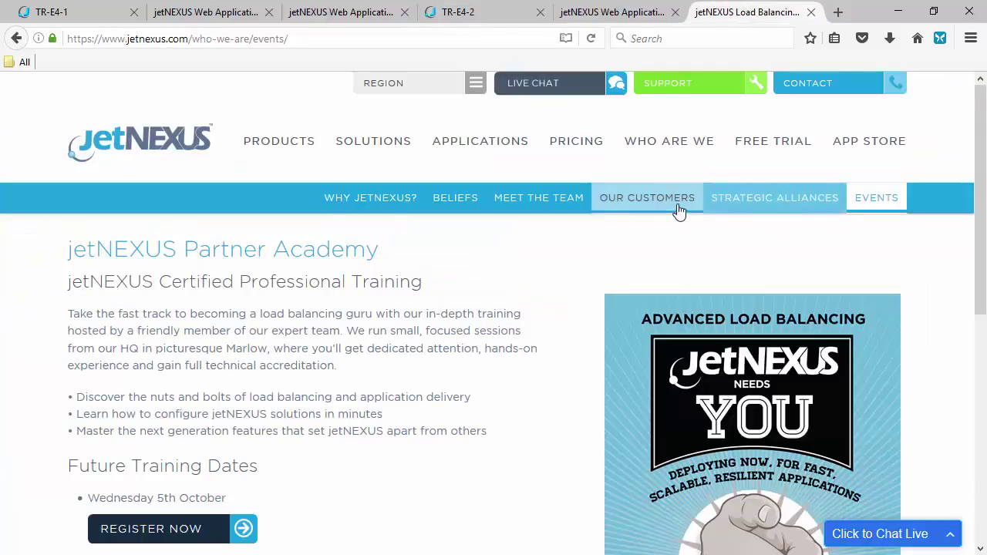
pyautogui.click(375, 210)
pyautogui.click(496, 14)
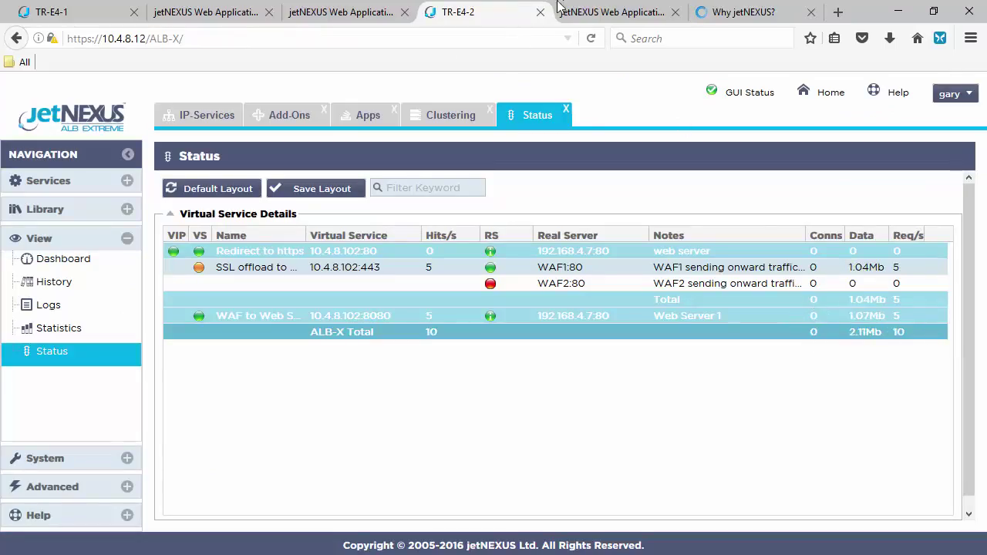
pyautogui.click(52, 14)
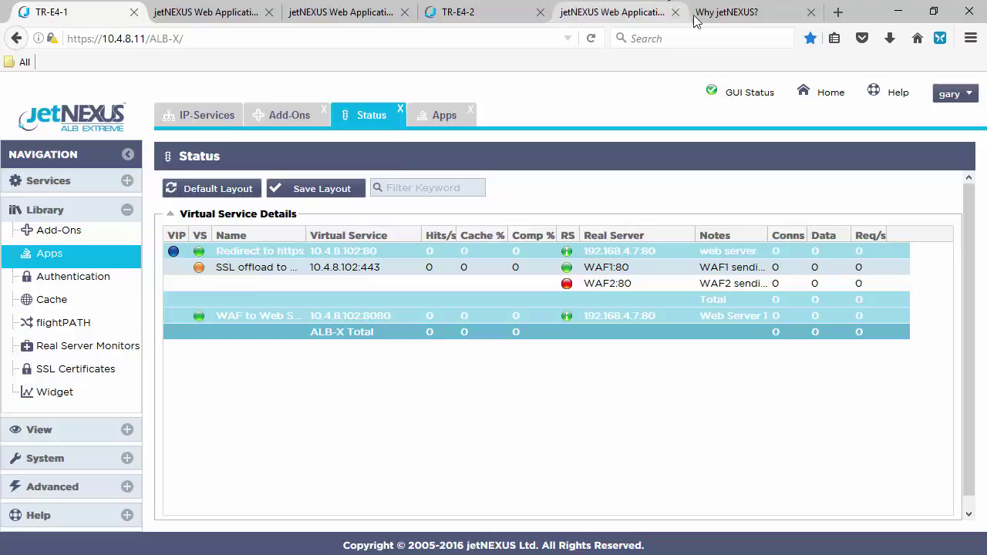
pyautogui.click(723, 17)
pyautogui.click(660, 203)
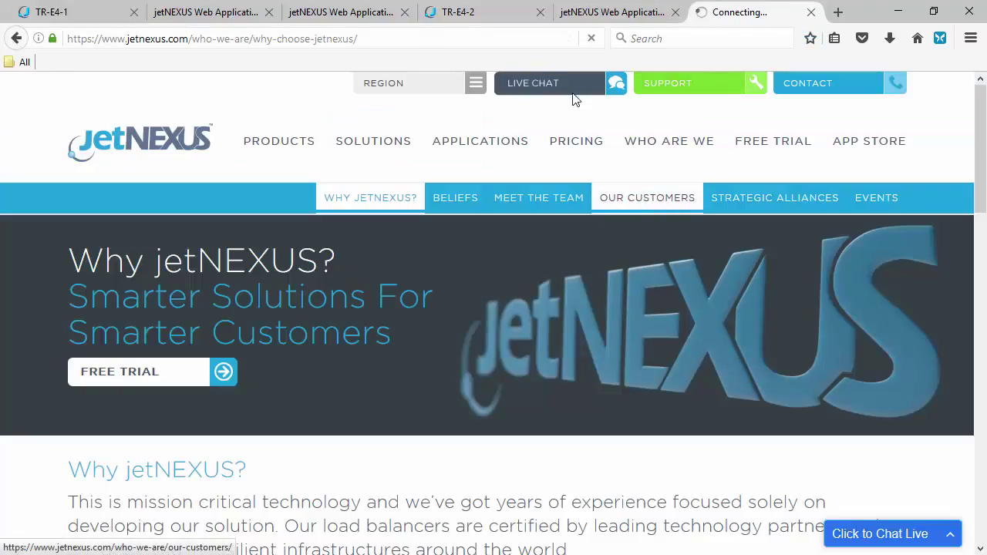
pyautogui.click(501, 14)
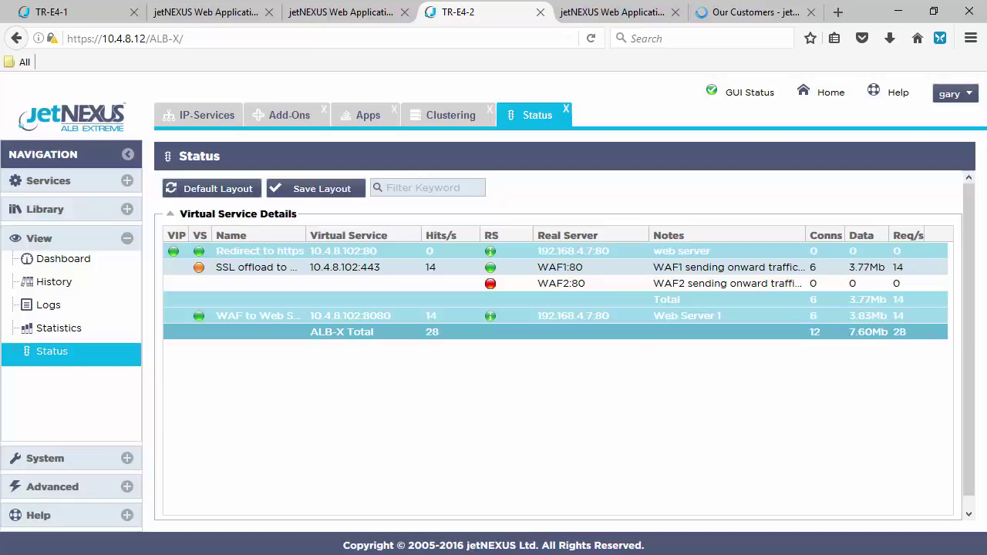
# Load the Our Customers page with ?' appended to its URL as an SQL injection test
pyautogui.click(744, 12)
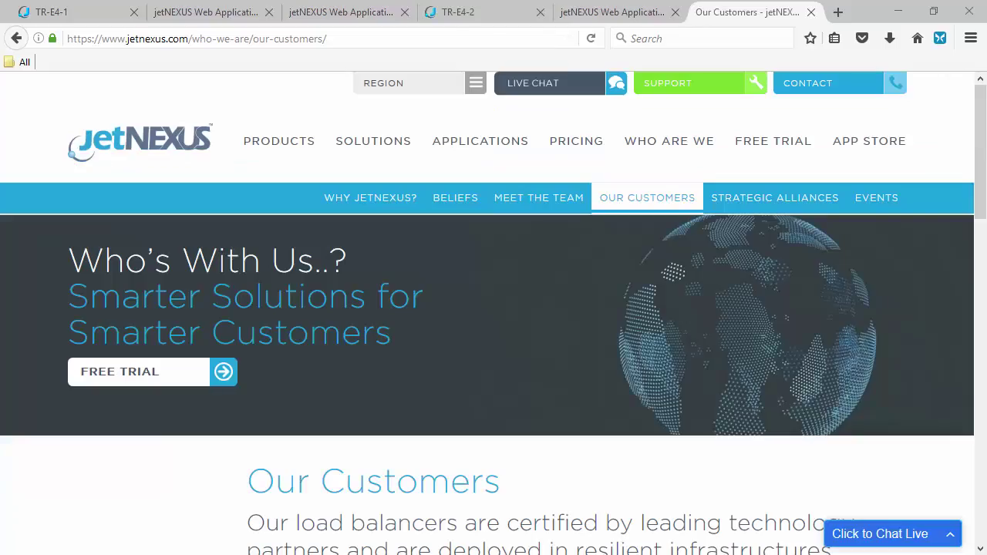
pyautogui.click(365, 35)
pyautogui.click(396, 38)
pyautogui.write("?'")
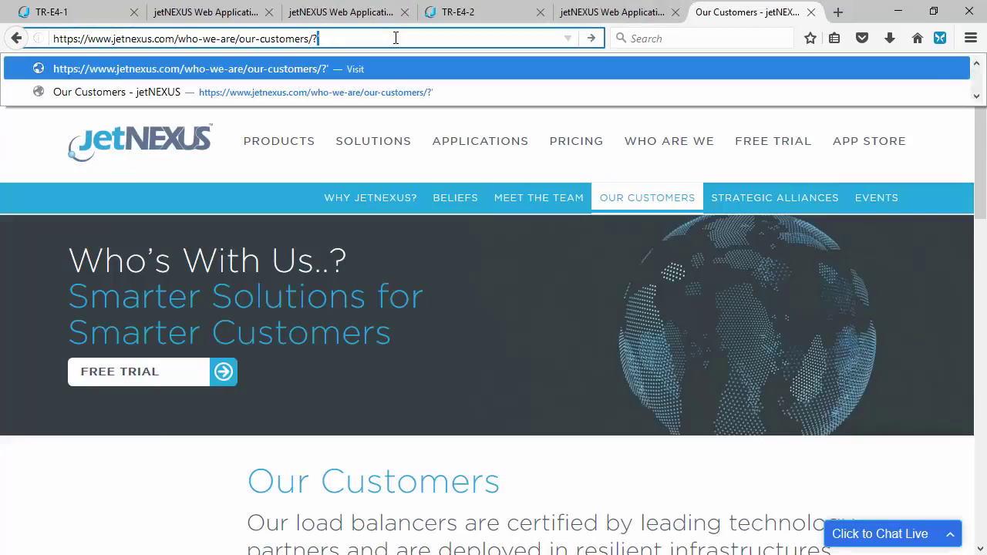
pyautogui.press('Return')
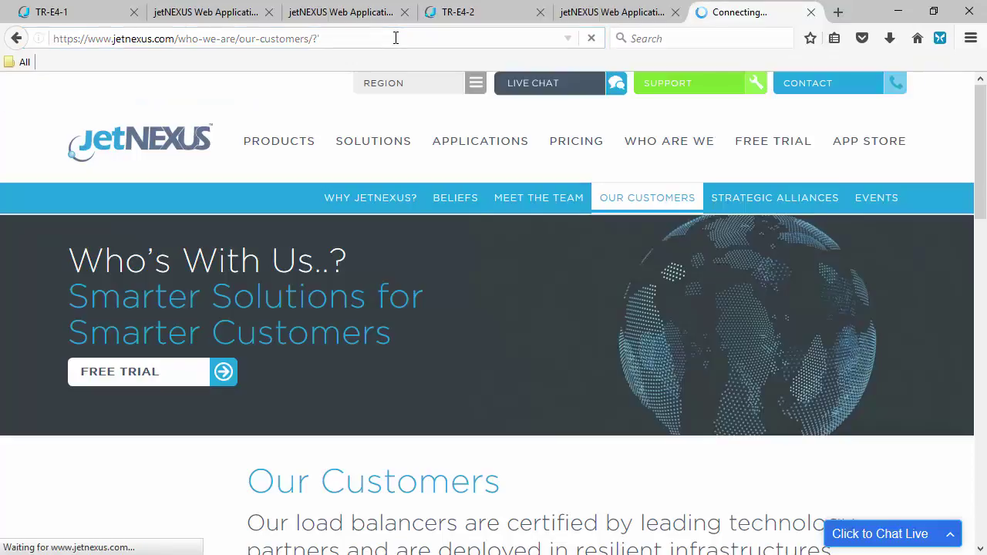
# Switch the firewall to Detection and blocking and apply the configuration update
pyautogui.click(609, 12)
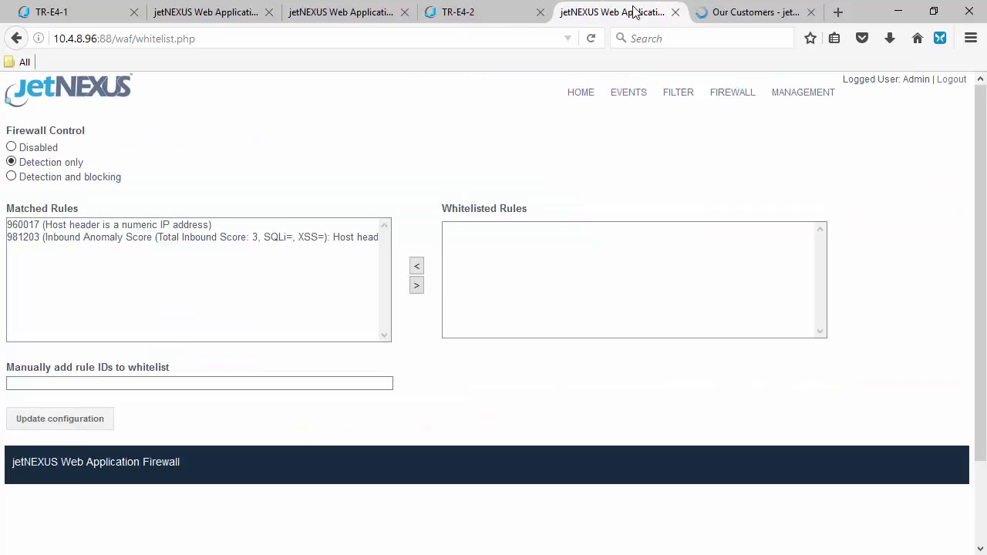
pyautogui.click(592, 38)
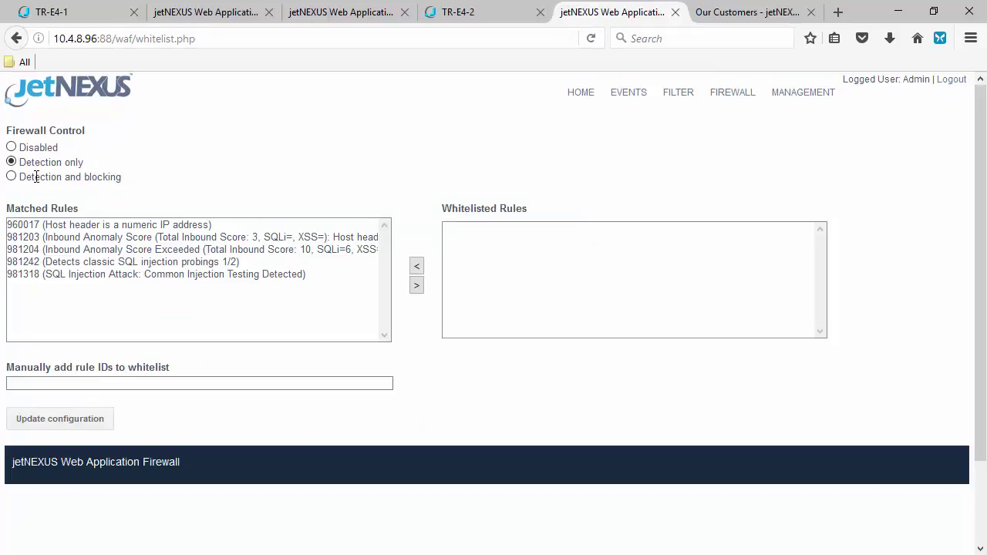
pyautogui.click(12, 177)
pyautogui.click(70, 428)
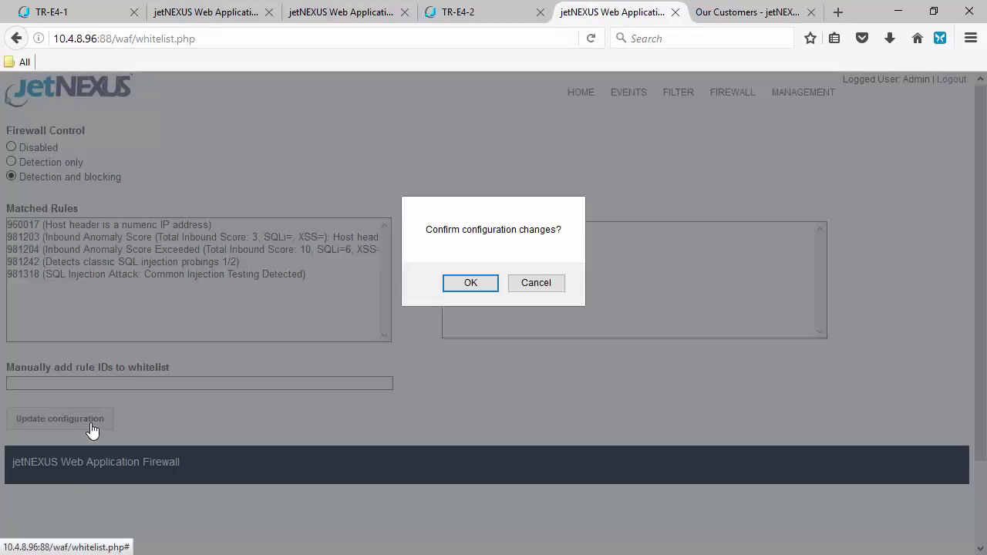
pyautogui.click(472, 287)
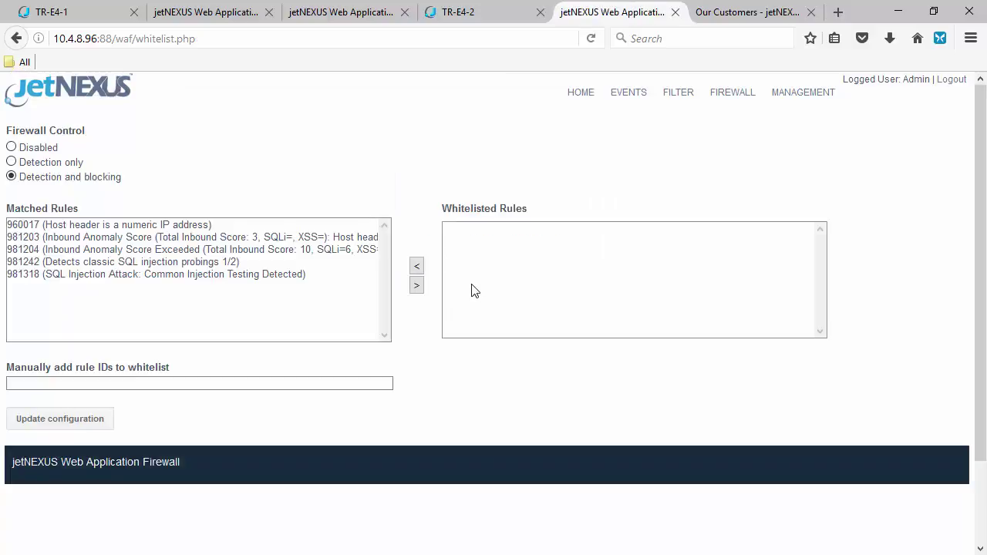
# Resend the quote-appended Our Customers request to confirm it is blocked
pyautogui.click(762, 14)
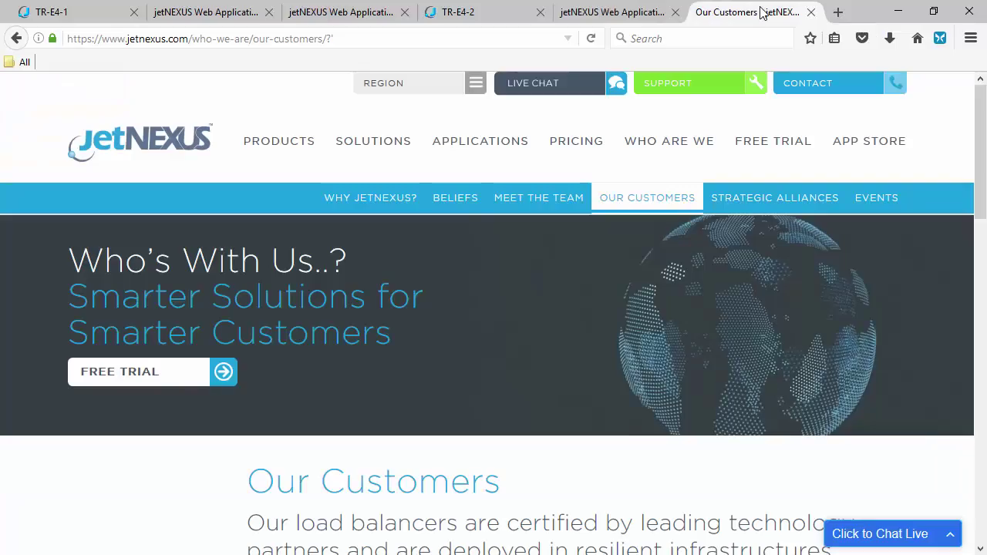
pyautogui.click(443, 39)
pyautogui.press('Return')
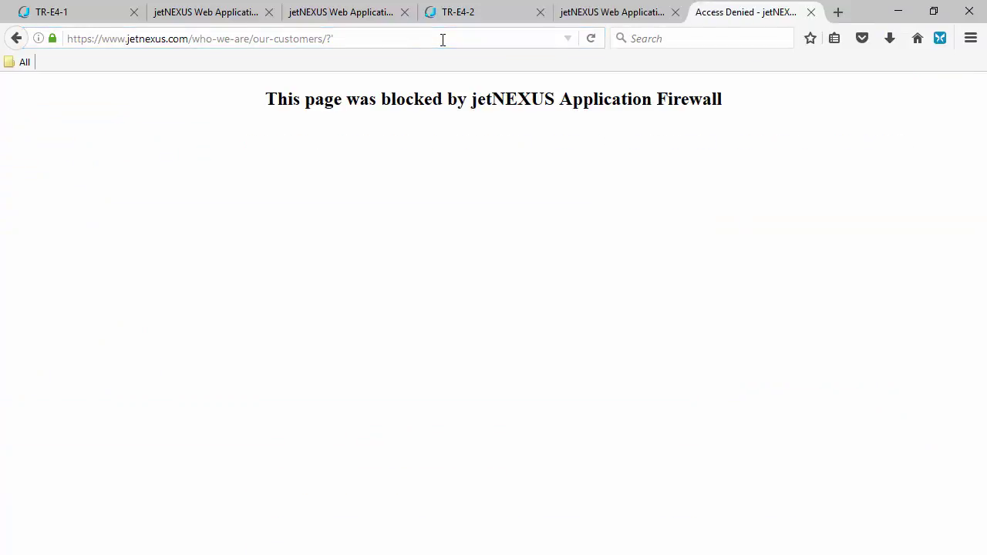
# Move rules 981318, 981242, 981204, 981203 and 960017 into the Whitelisted Rules list
pyautogui.click(644, 14)
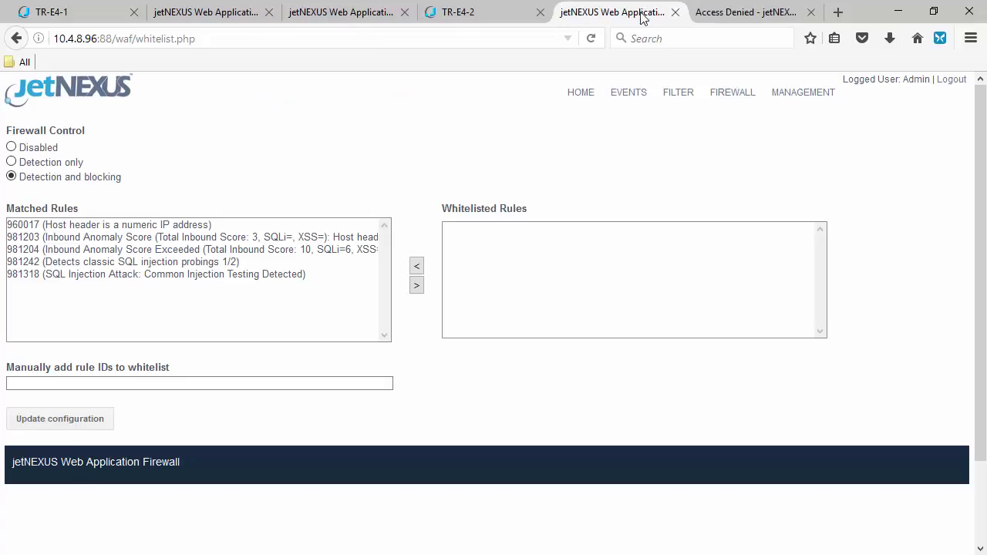
pyautogui.click(250, 276)
pyautogui.click(416, 285)
pyautogui.click(259, 262)
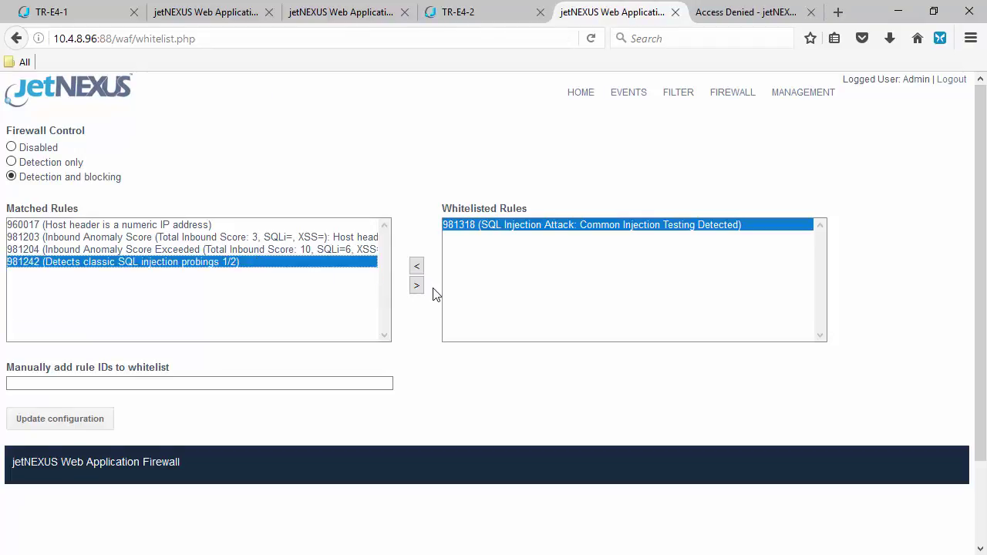
pyautogui.click(416, 285)
pyautogui.click(308, 251)
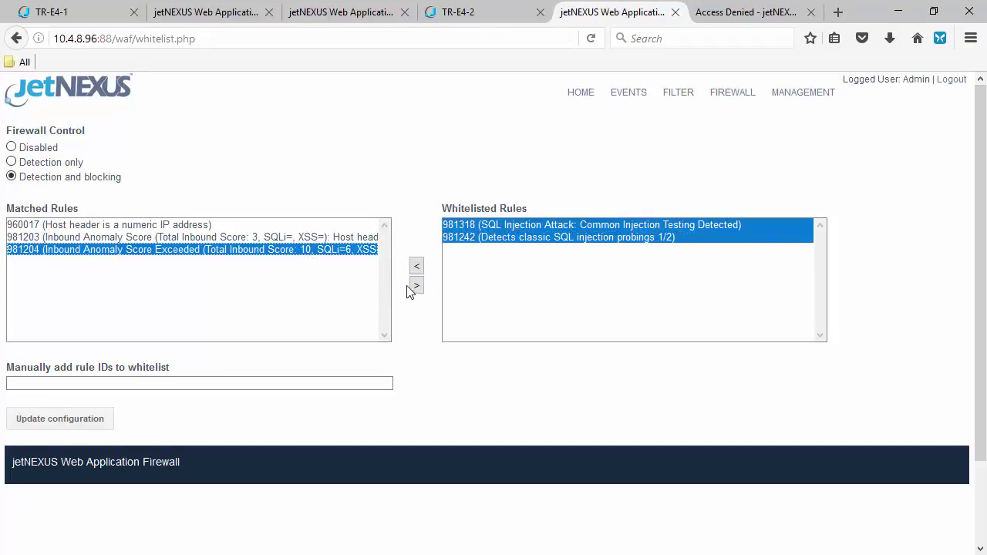
pyautogui.click(415, 286)
pyautogui.click(324, 239)
pyautogui.click(417, 286)
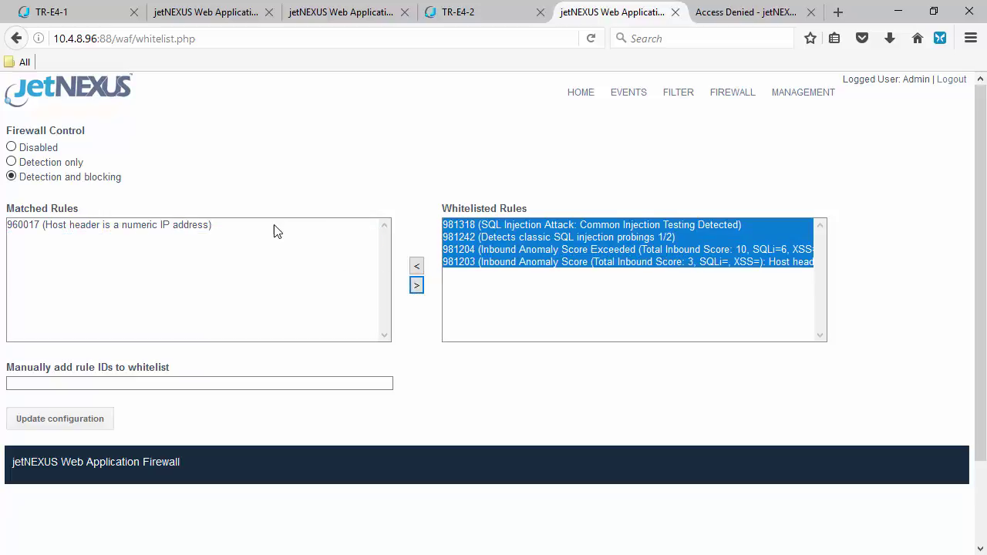
pyautogui.click(276, 227)
pyautogui.click(415, 287)
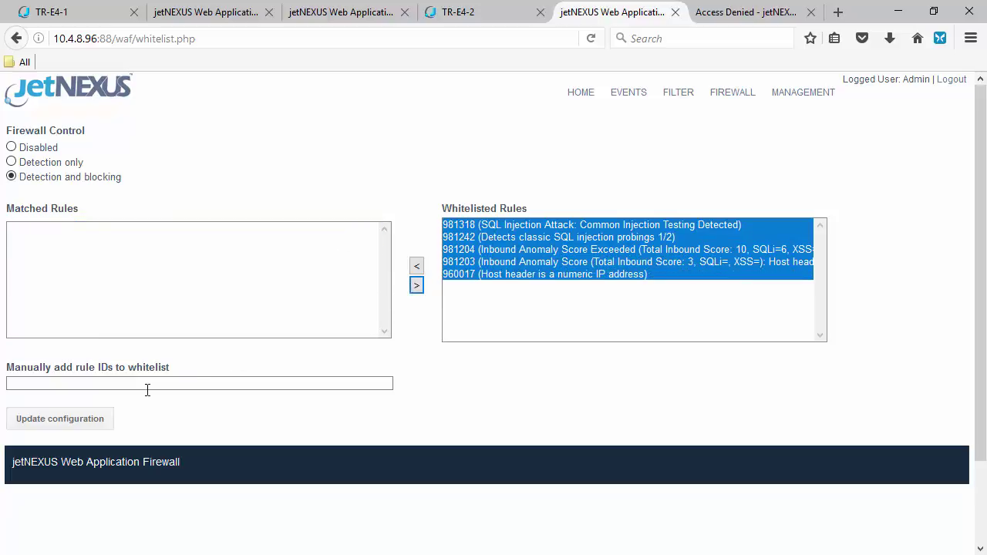
# Save the whitelist configuration and reload the blocked Our Customers page
pyautogui.click(102, 416)
pyautogui.click(477, 286)
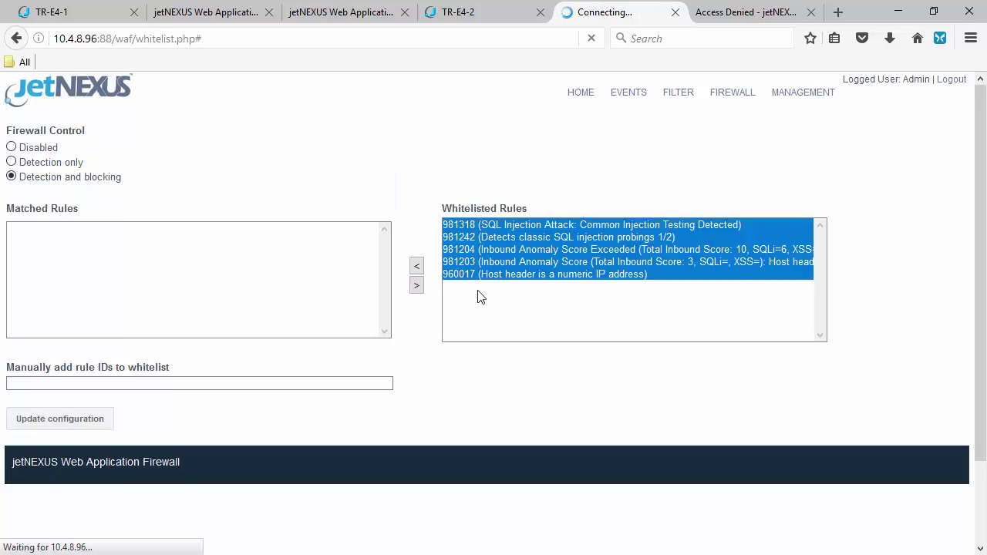
pyautogui.click(760, 12)
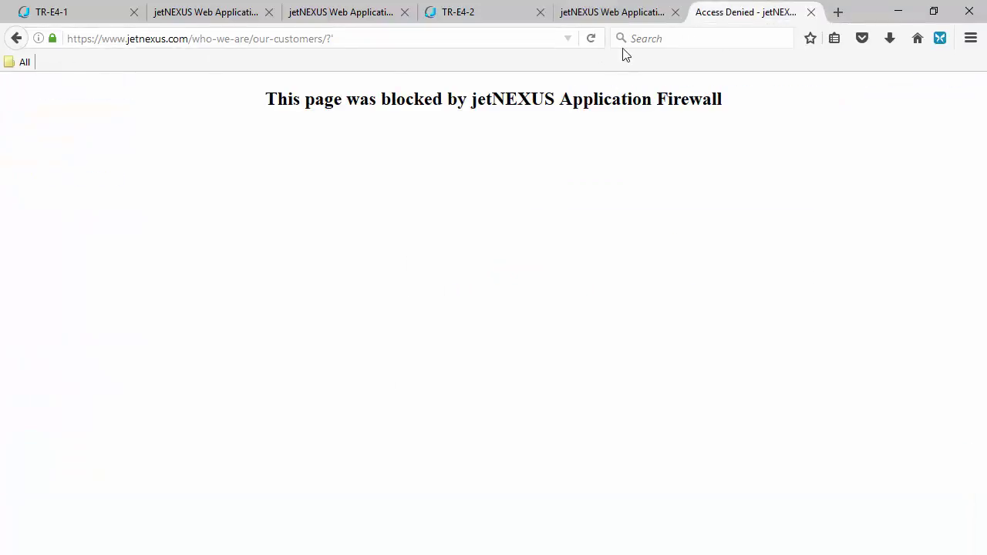
pyautogui.click(590, 41)
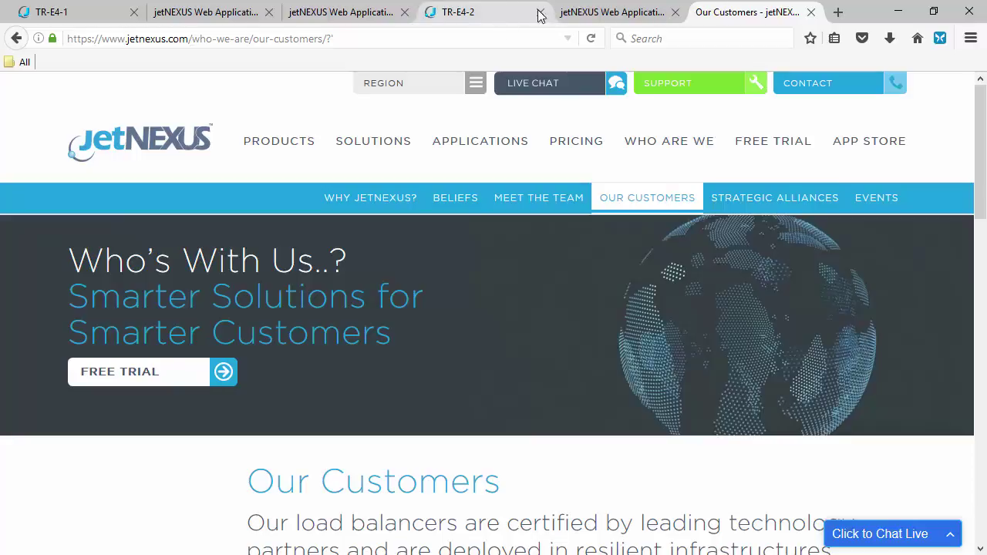
# Check the 10.4.8.98 and 10.4.8.99 WAF whitelists, refreshing the 10.4.8.99 page
pyautogui.click(626, 12)
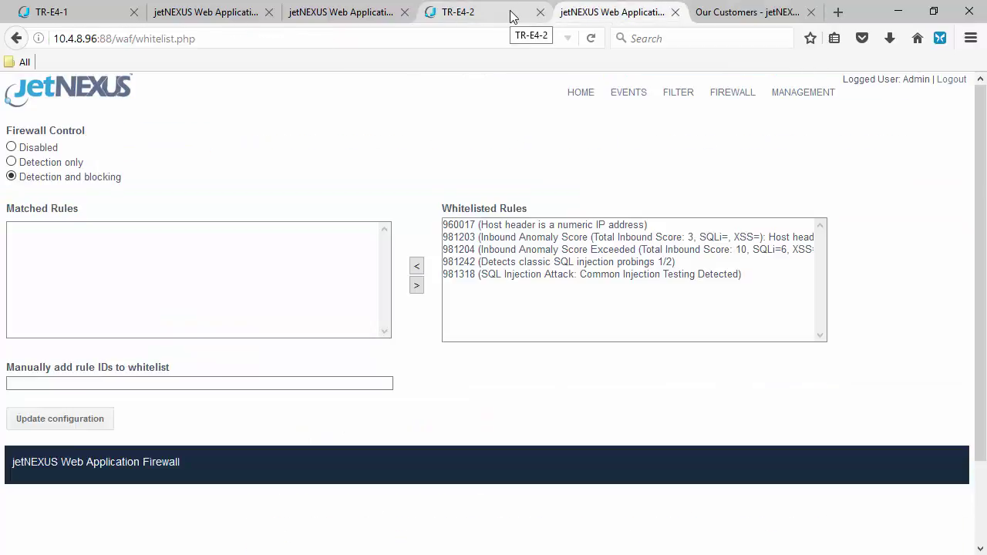
pyautogui.click(361, 13)
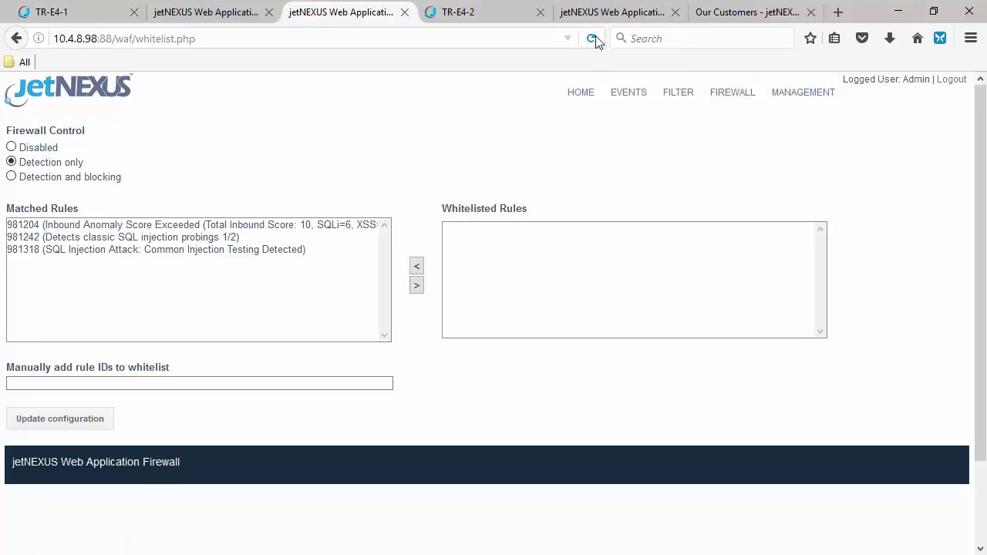
pyautogui.click(221, 13)
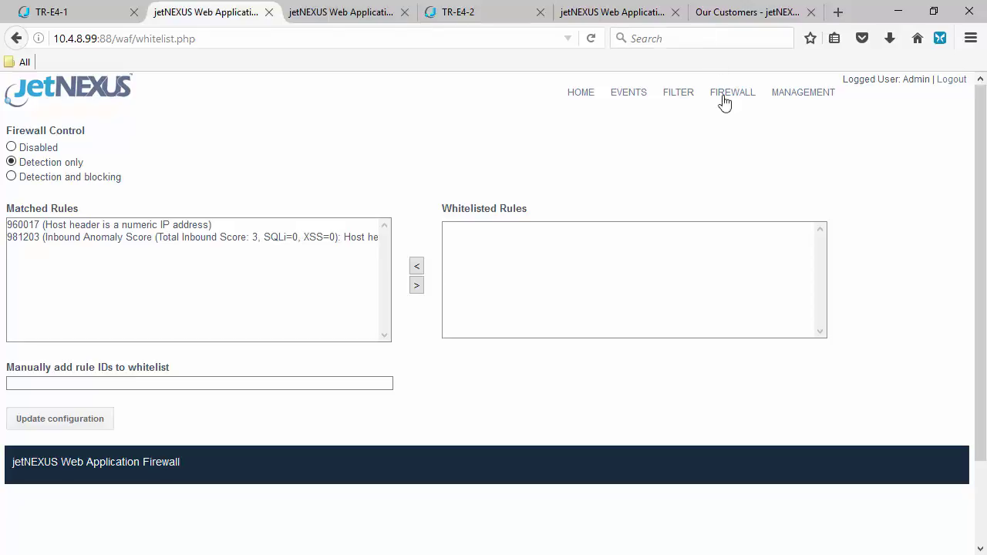
pyautogui.click(591, 42)
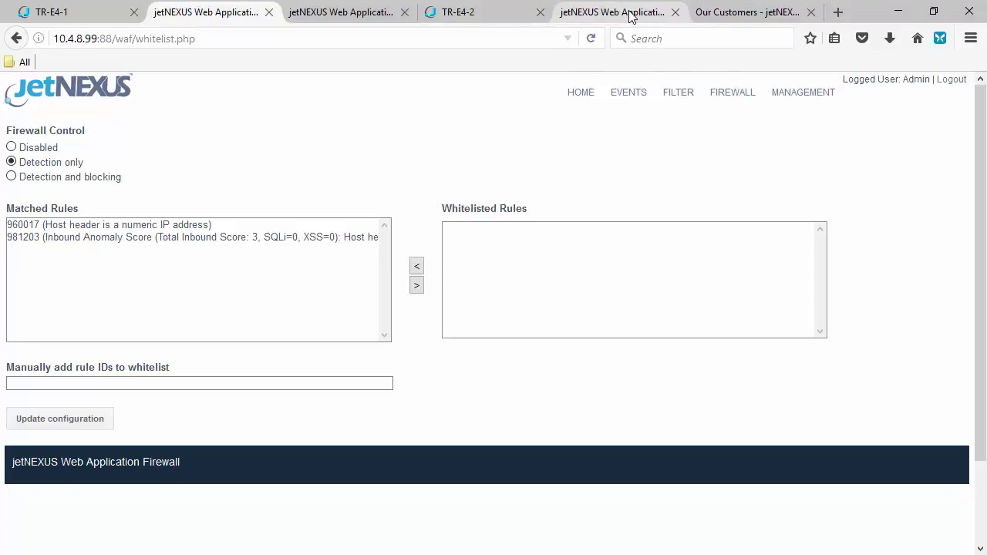
# Export TR-E4-2's WAF1 configuration from Add-Ons and save the file
pyautogui.click(488, 12)
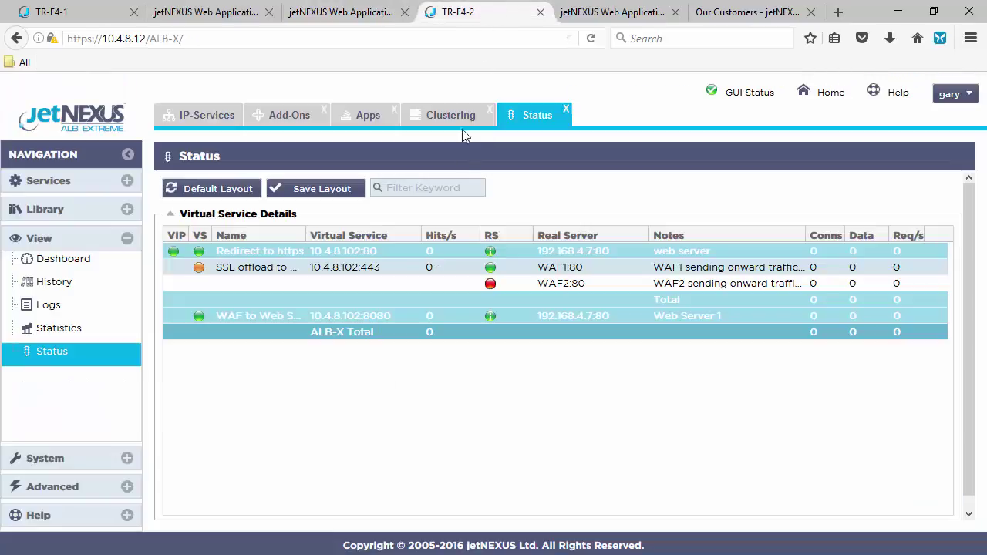
pyautogui.click(260, 122)
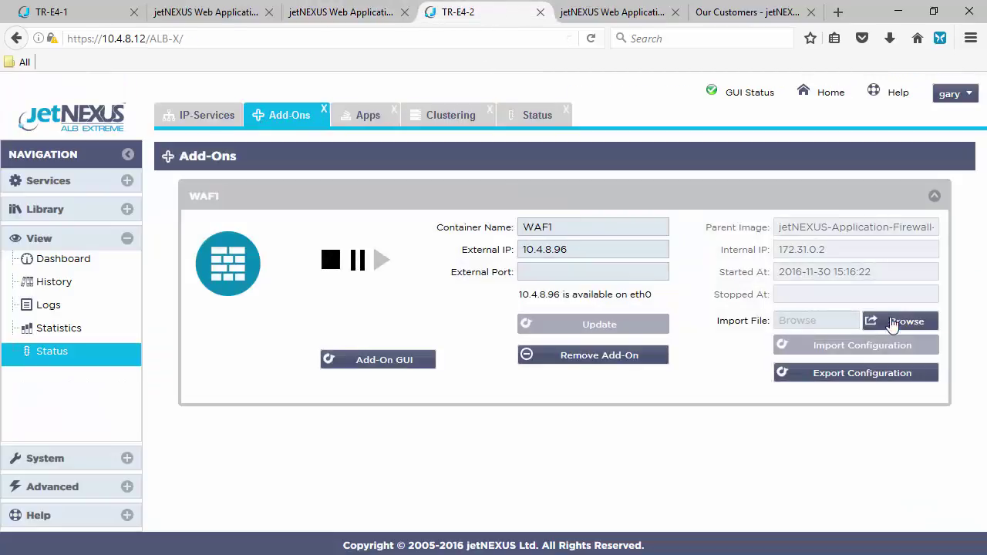
pyautogui.click(879, 373)
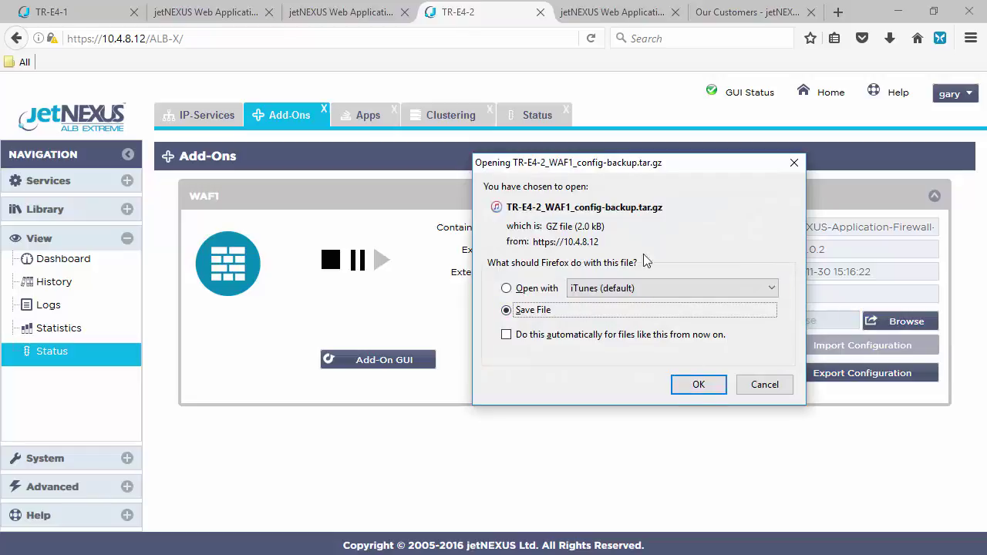
pyautogui.click(694, 383)
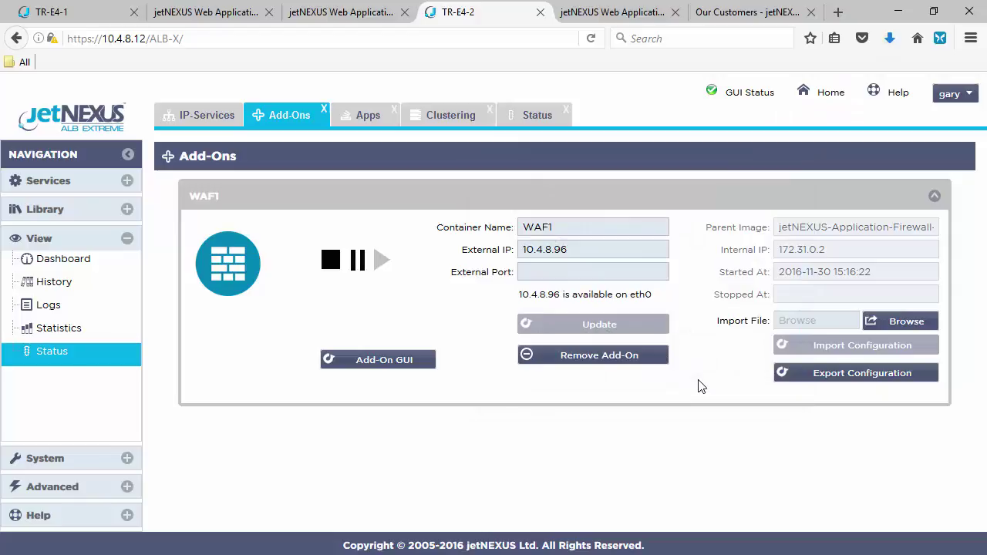
# Import the saved configuration into TR-E4-1's WAF1 and confirm its restart
pyautogui.click(72, 13)
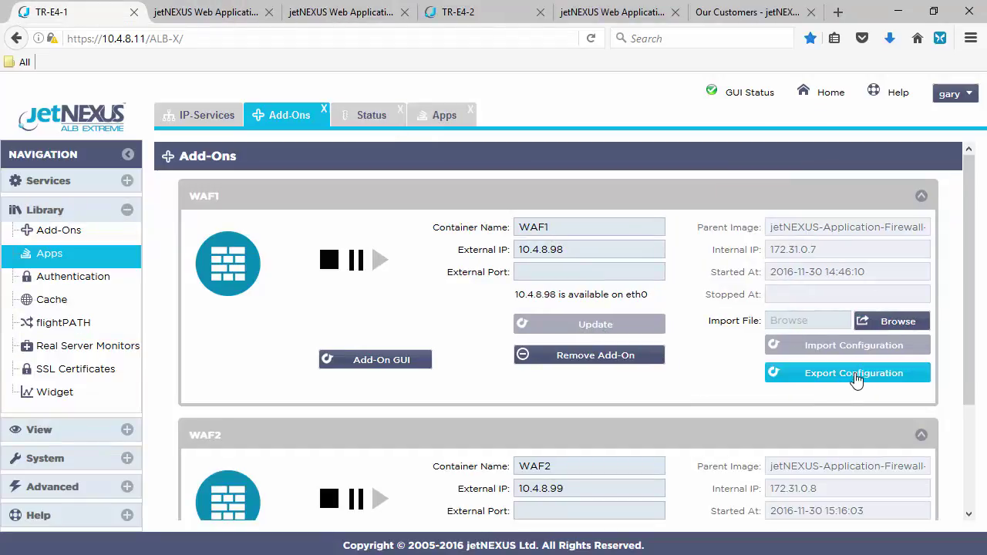
pyautogui.click(893, 321)
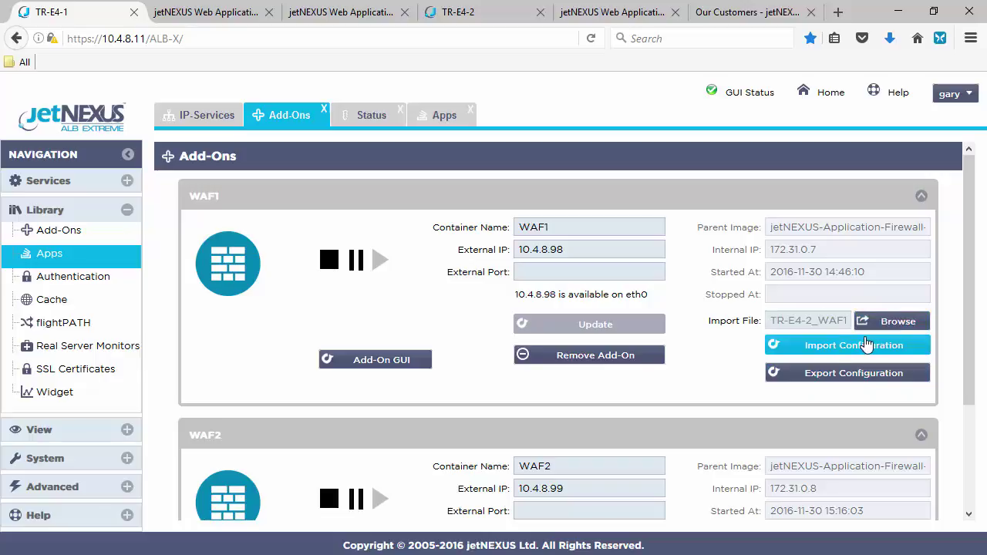
pyautogui.click(867, 345)
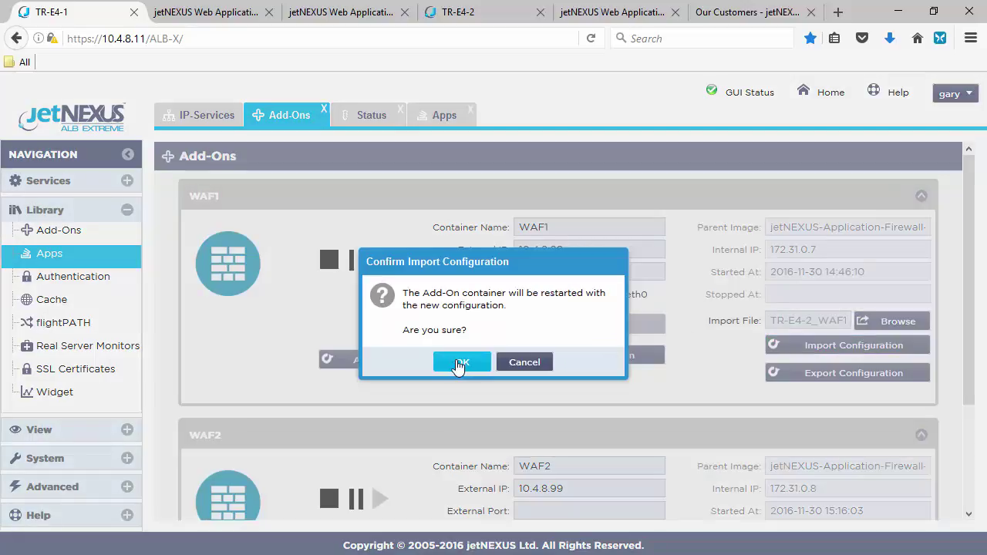
pyautogui.click(461, 362)
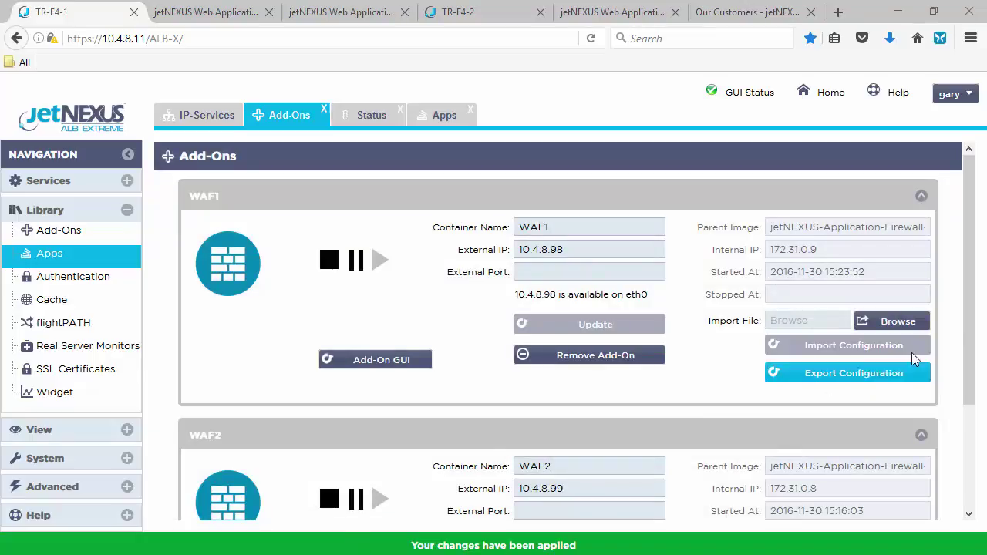
# Log in to the 10.4.8.98 WAF firewall page and compare its whitelisted rules with 10.4.8.96
pyautogui.click(349, 16)
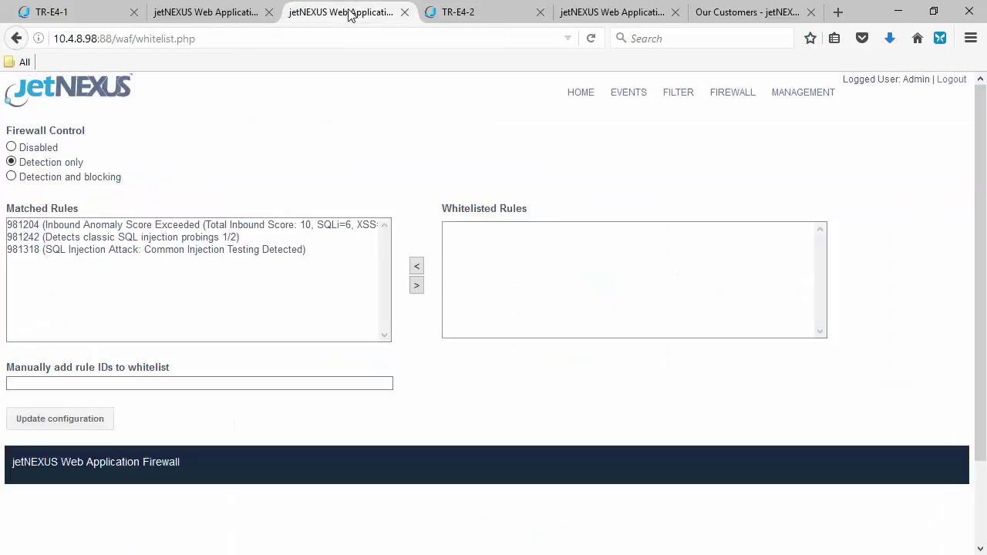
pyautogui.click(592, 38)
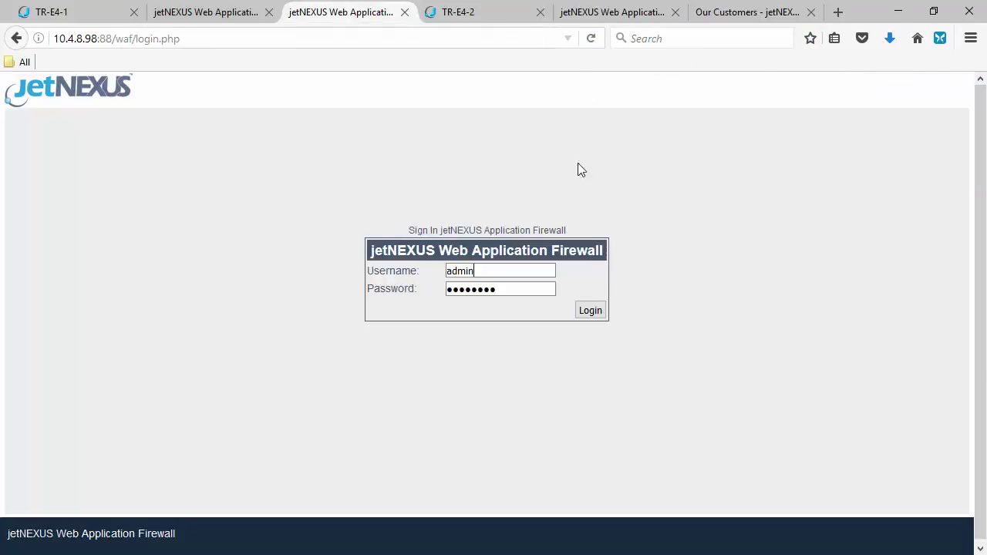
pyautogui.click(593, 316)
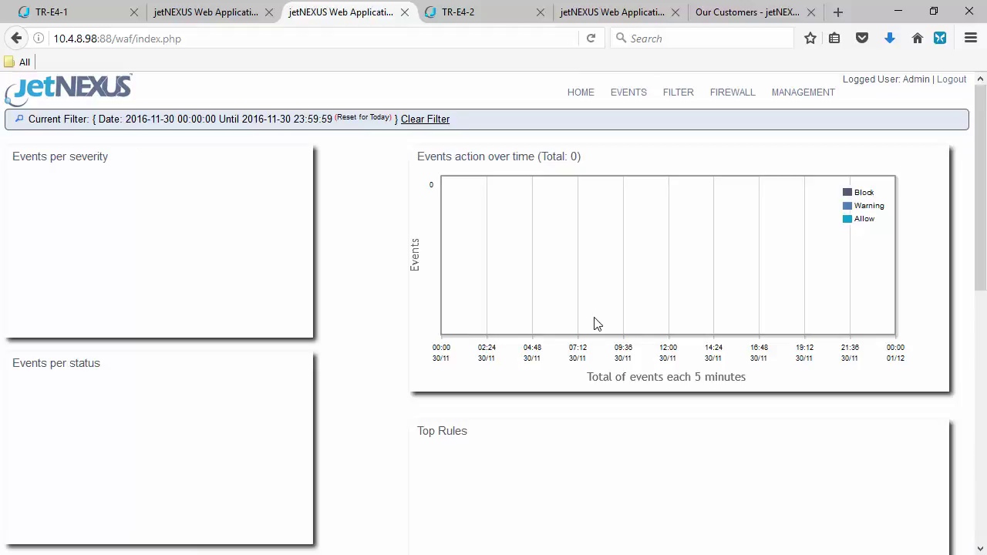
pyautogui.click(735, 94)
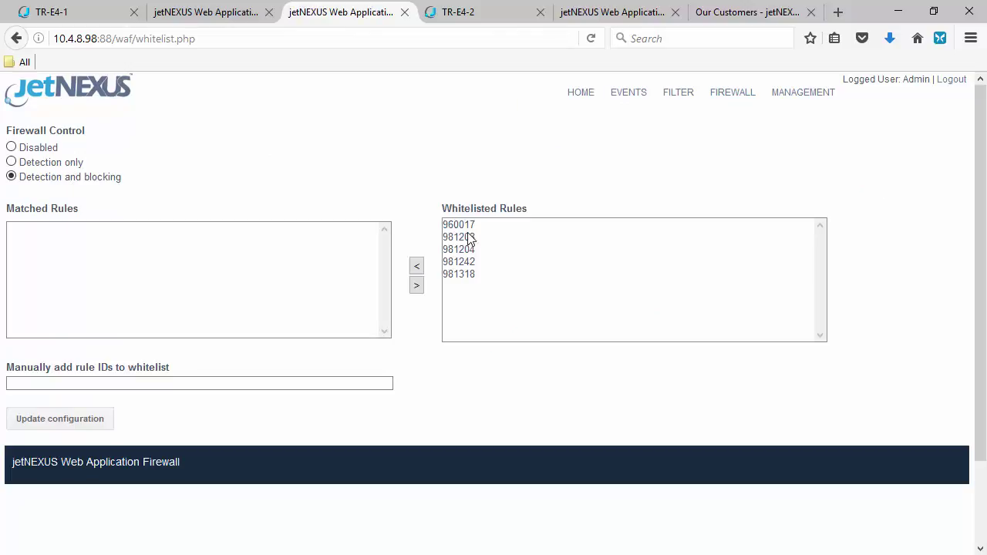
pyautogui.click(625, 15)
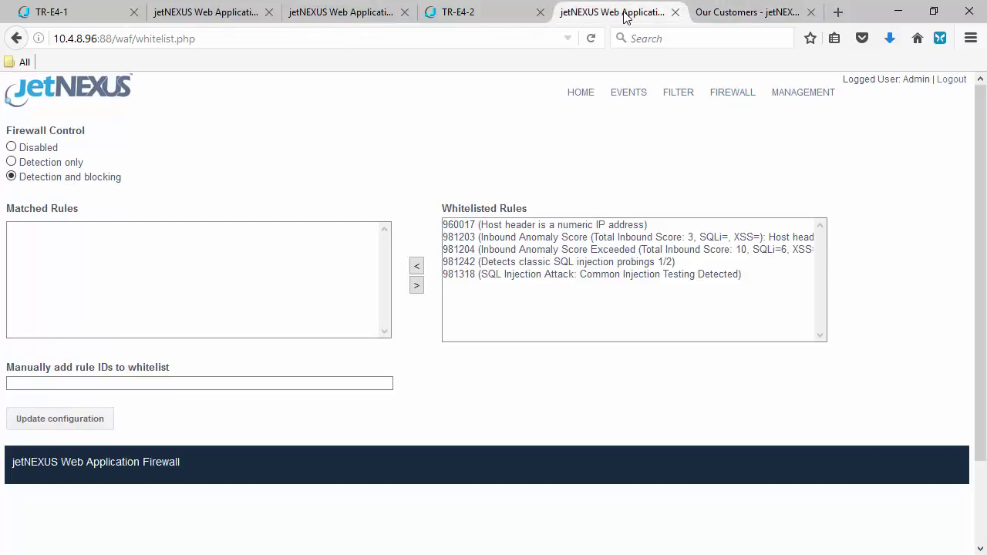
pyautogui.click(359, 14)
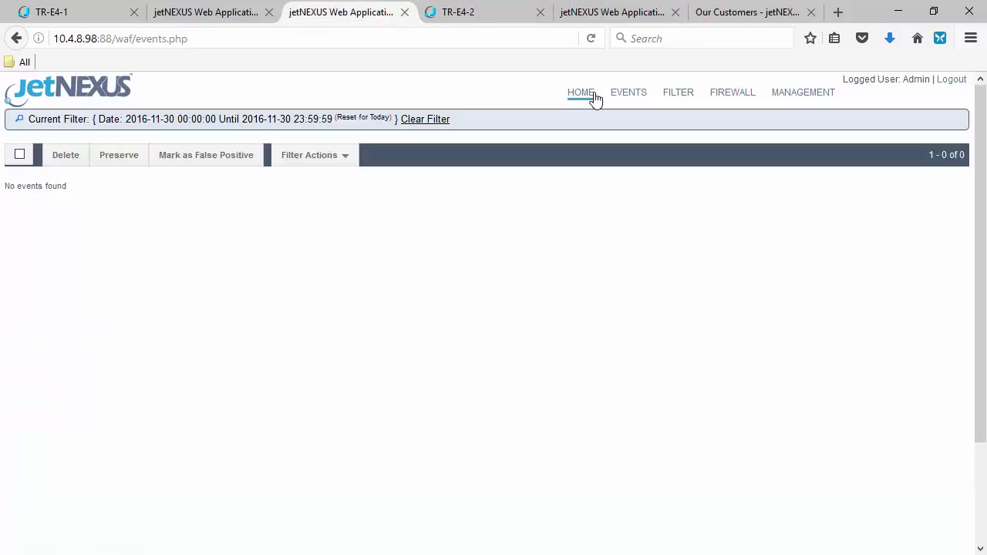
# Open the 10.4.8.96 events dashboard and read the descriptions of each Top Rules bar
pyautogui.click(591, 97)
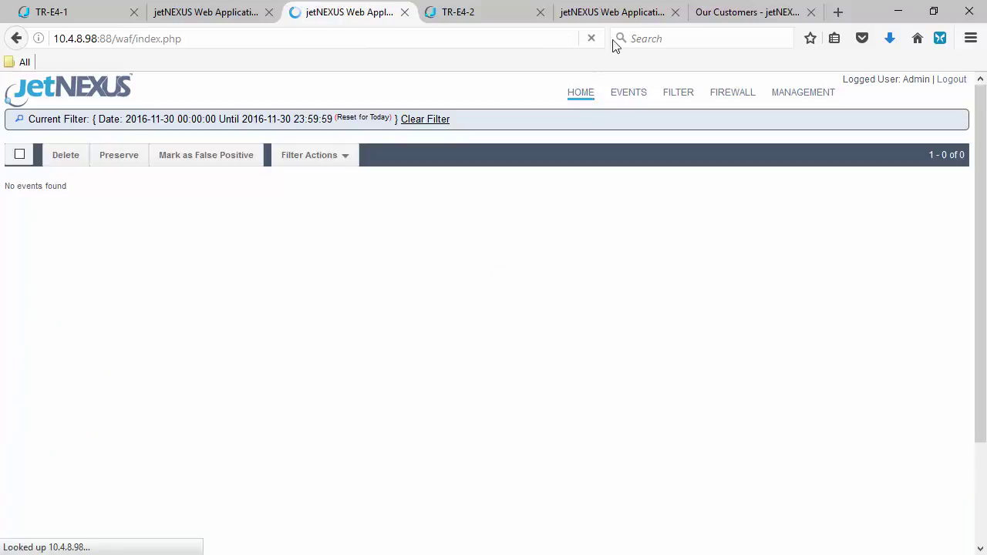
pyautogui.click(613, 9)
pyautogui.click(589, 94)
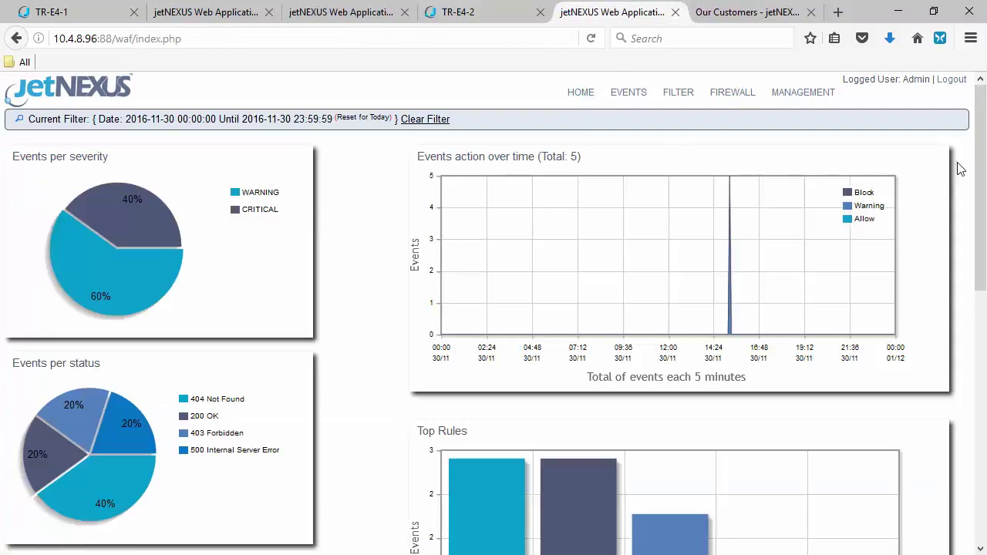
pyautogui.moveTo(977, 181); pyautogui.dragTo(971, 264)
pyautogui.moveTo(486, 378)
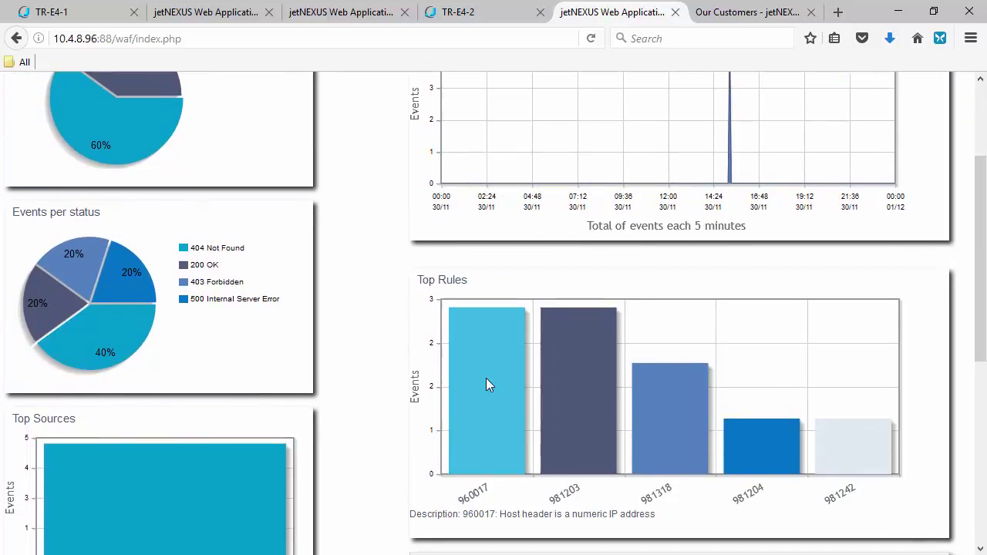
pyautogui.moveTo(559, 384)
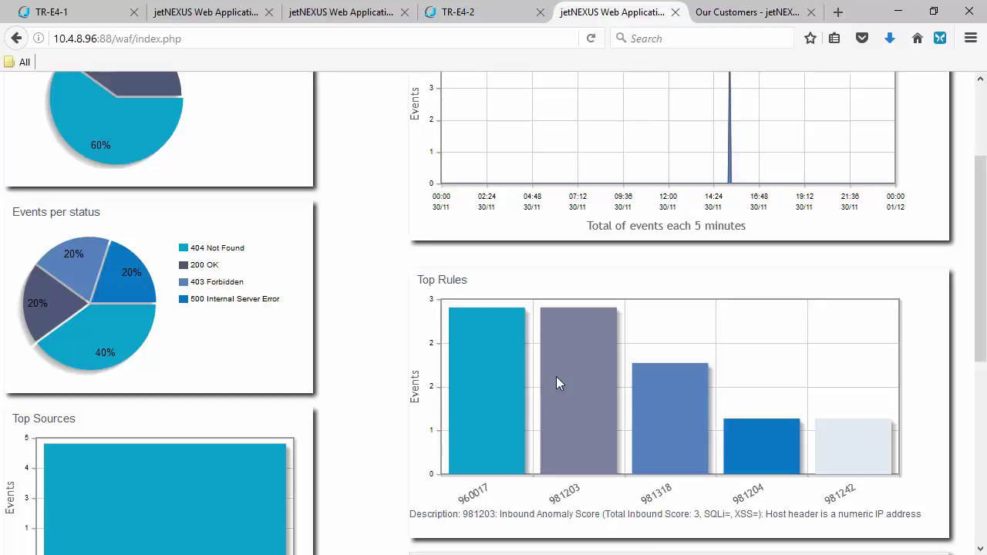
pyautogui.moveTo(683, 409)
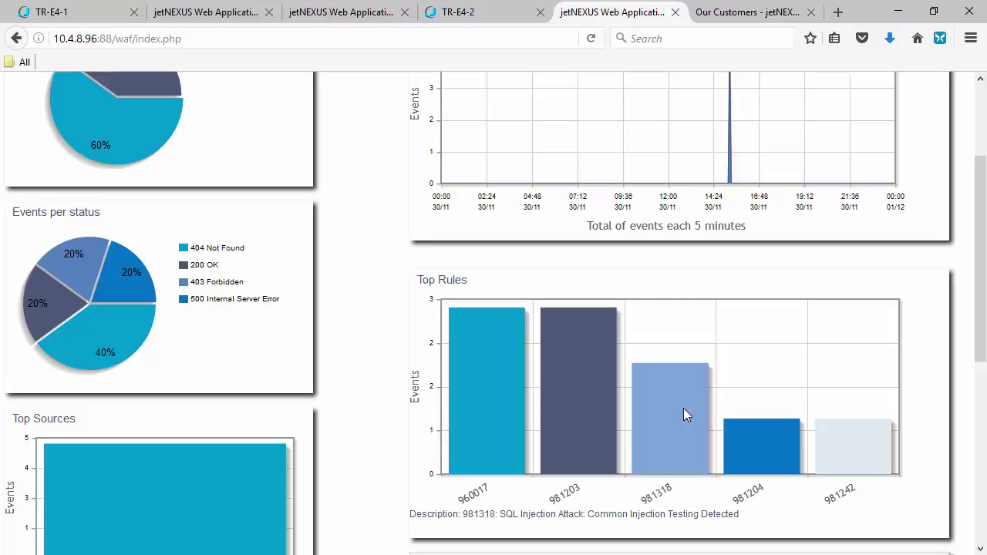
pyautogui.moveTo(774, 423)
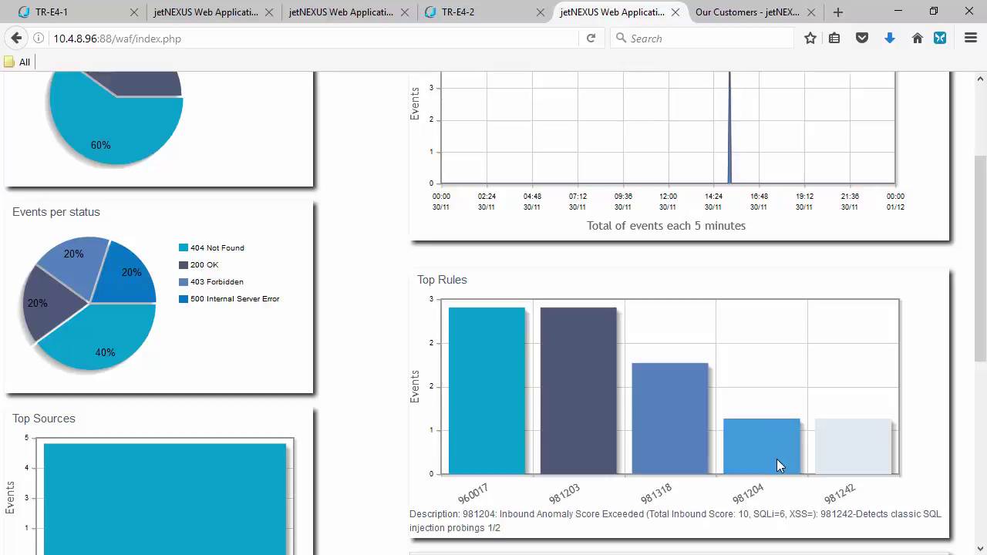